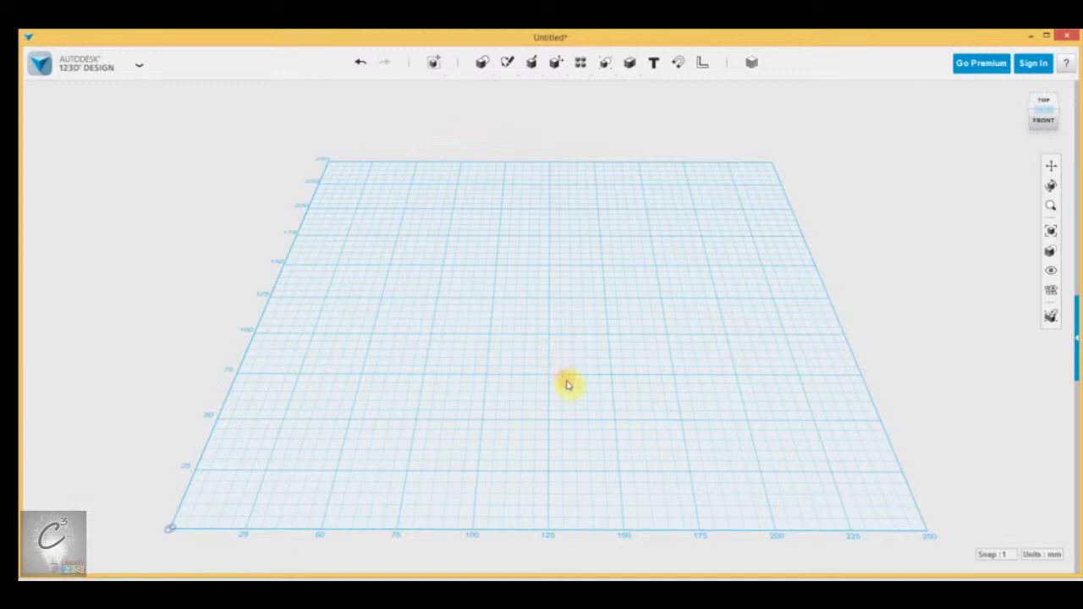
{"action": "middle_click_drag", "start_coordinate": [571, 392], "coordinate": [568, 347]}
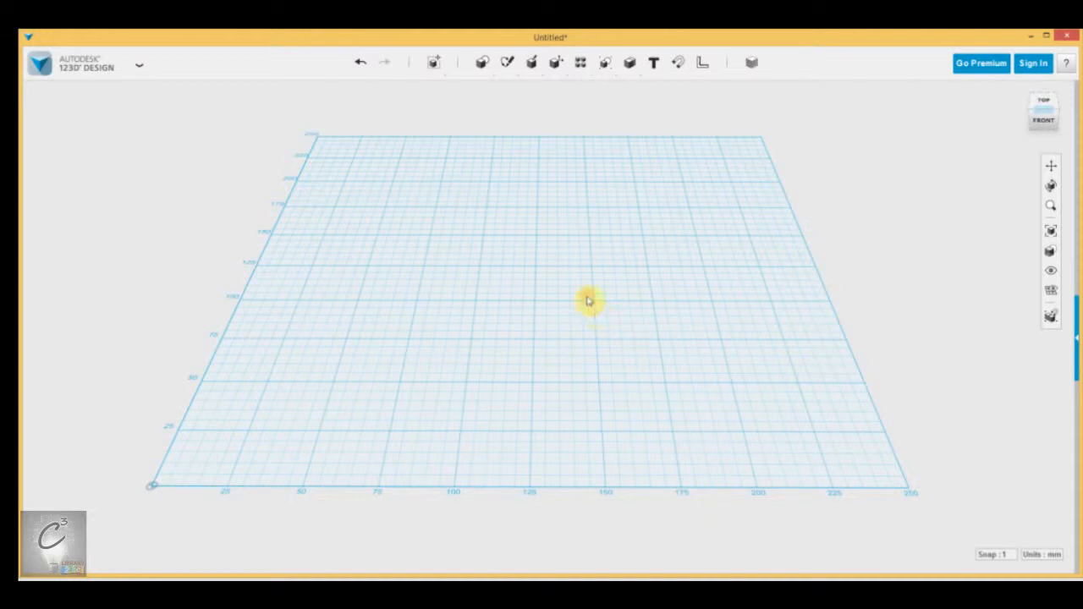
{"action": "left_click", "coordinate": [134, 78]}
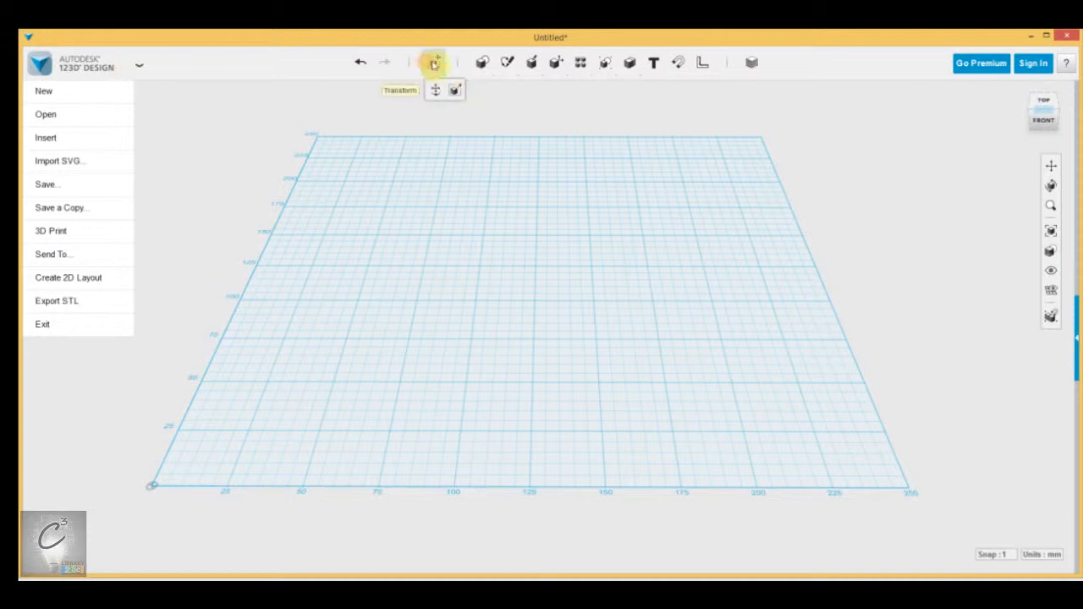
{"action": "left_click", "coordinate": [433, 68]}
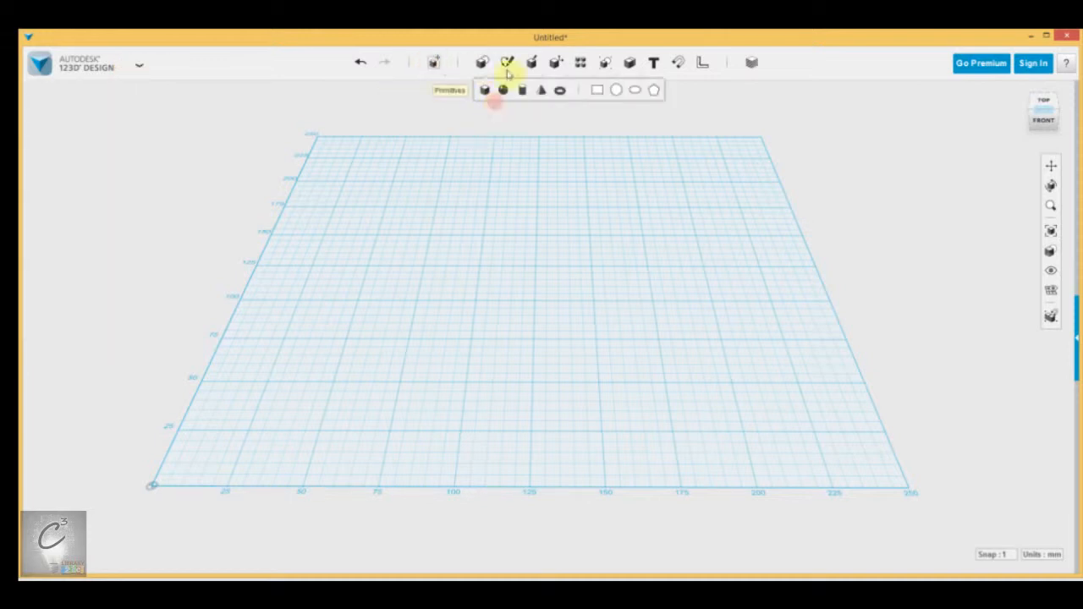
{"action": "mouse_move", "coordinate": [556, 65]}
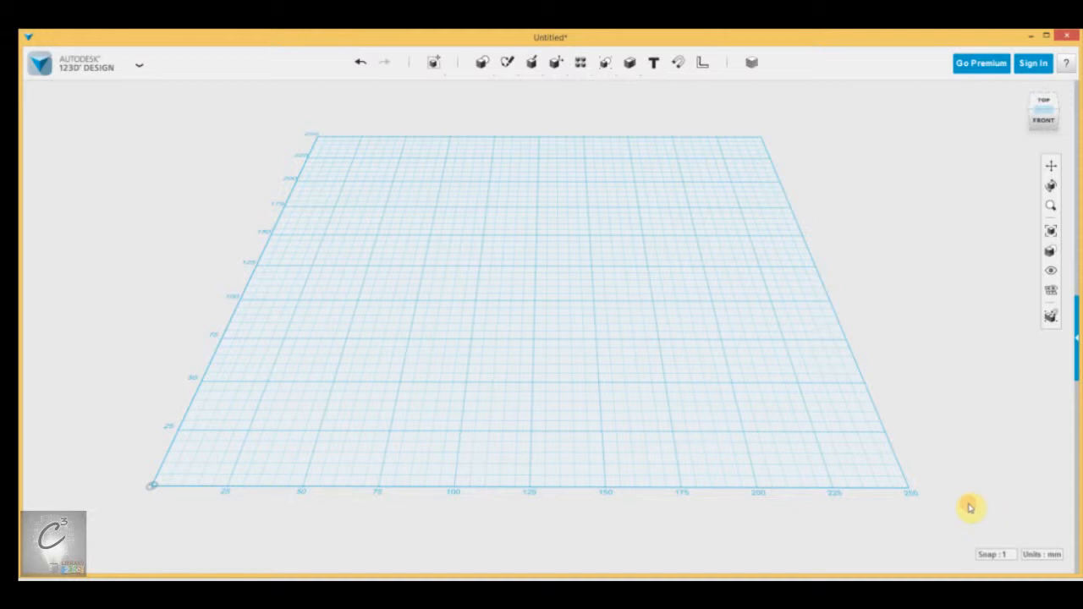
Step: Review the available snap increments and unit options
{"action": "left_click", "coordinate": [1003, 555]}
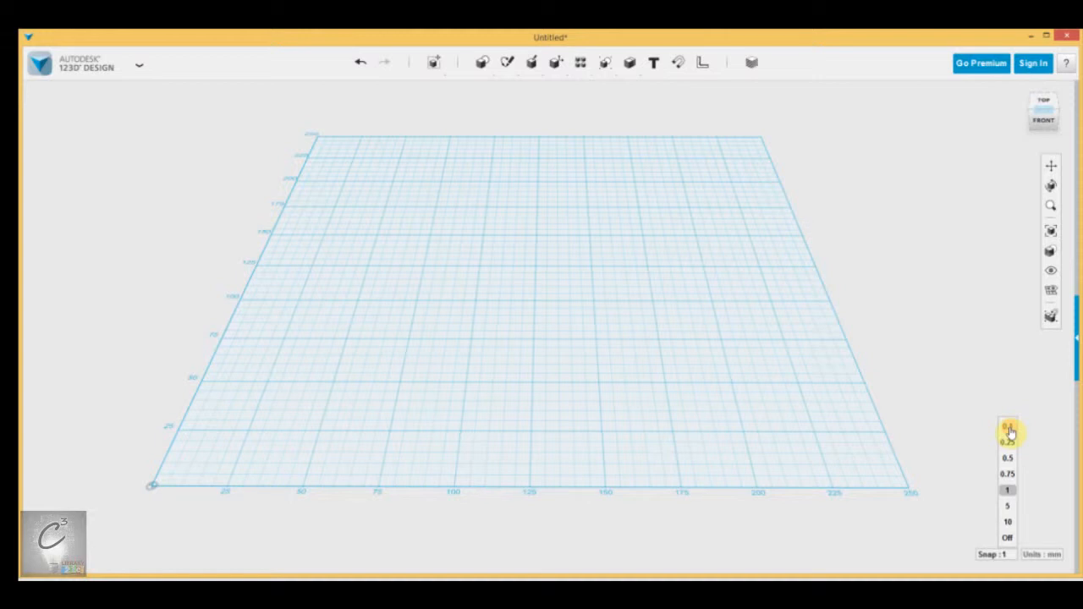
{"action": "left_click", "coordinate": [569, 138]}
{"action": "mouse_move", "coordinate": [481, 64]}
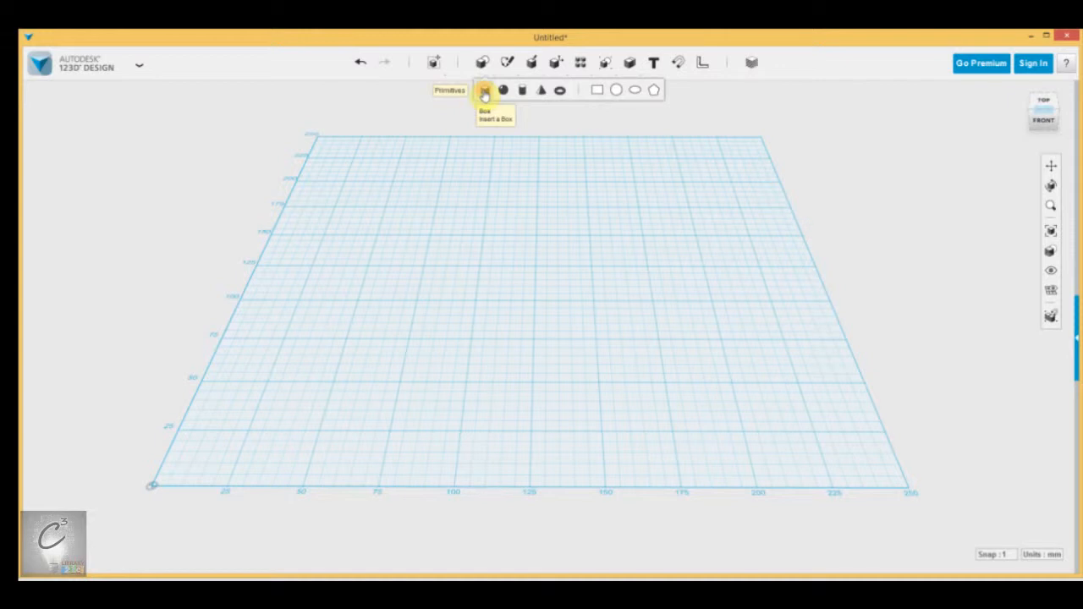
{"action": "scroll", "coordinate": [579, 418], "scroll_direction": "up", "scroll_amount": 5}
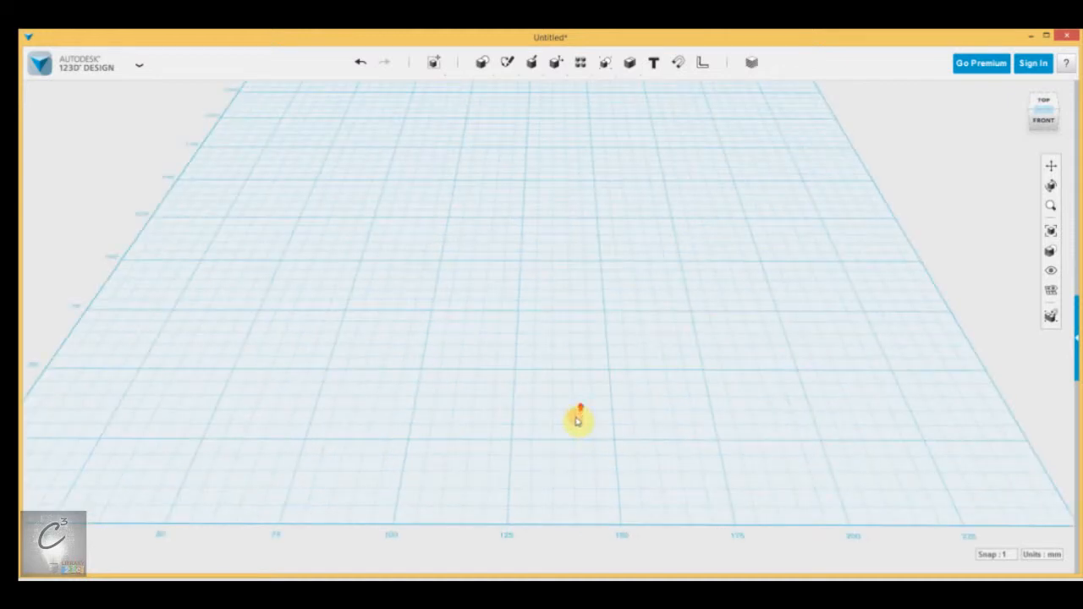
{"action": "left_click", "coordinate": [1008, 555]}
{"action": "left_click", "coordinate": [978, 445]}
{"action": "left_click", "coordinate": [1045, 556]}
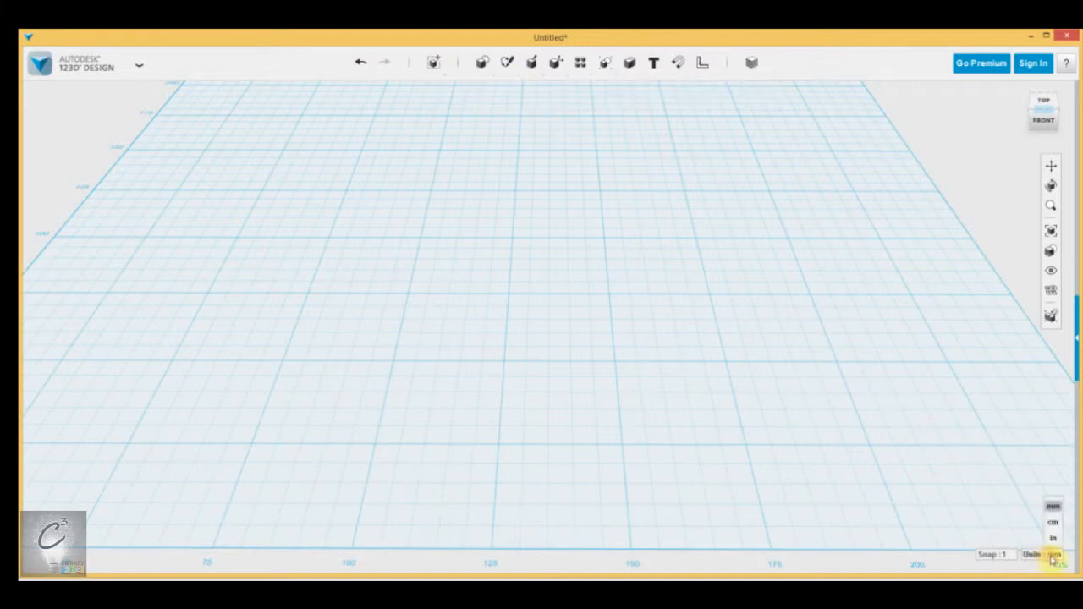
Step: Insert a box primitive onto the grid
{"action": "left_click", "coordinate": [487, 90]}
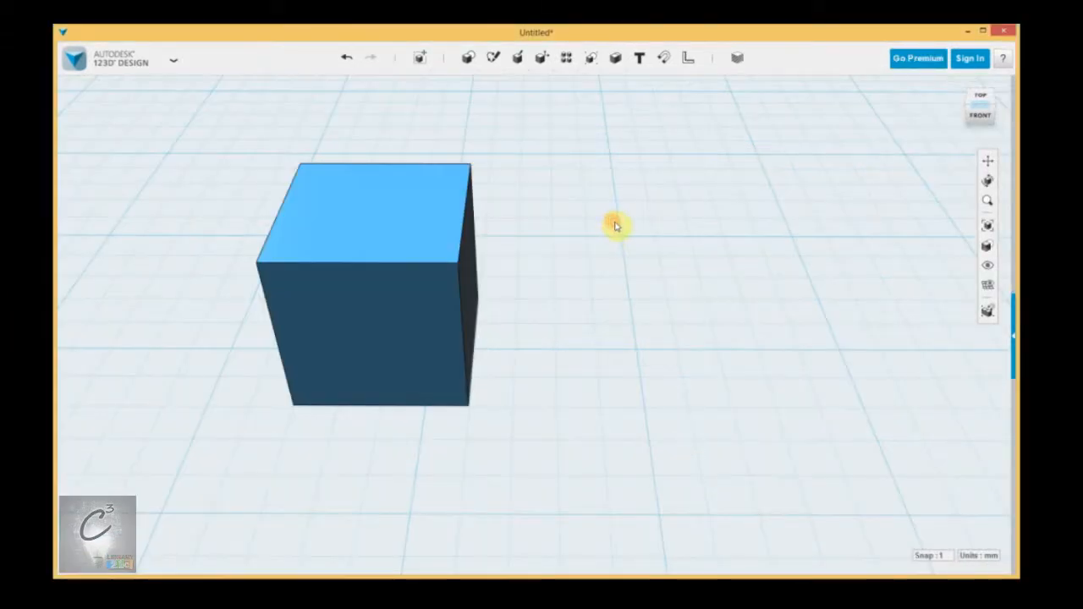
{"action": "middle_click_drag", "start_coordinate": [554, 296], "coordinate": [644, 313]}
{"action": "right_click_drag", "start_coordinate": [644, 313], "coordinate": [644, 312]}
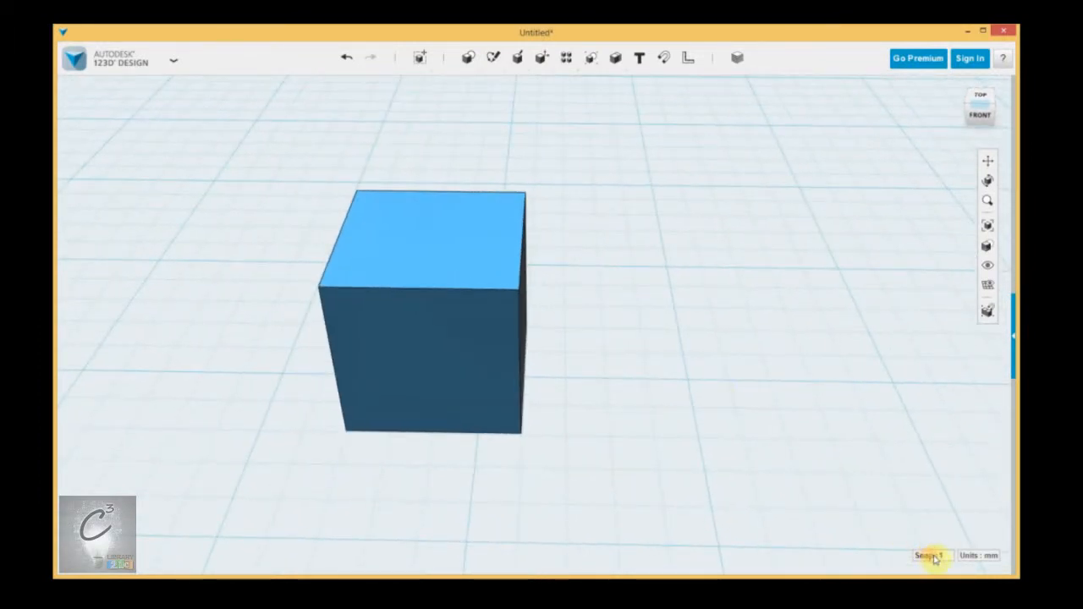
Step: Move the box along the horizontal axis with the Move tool using the 1 mm snap
{"action": "left_click", "coordinate": [441, 333]}
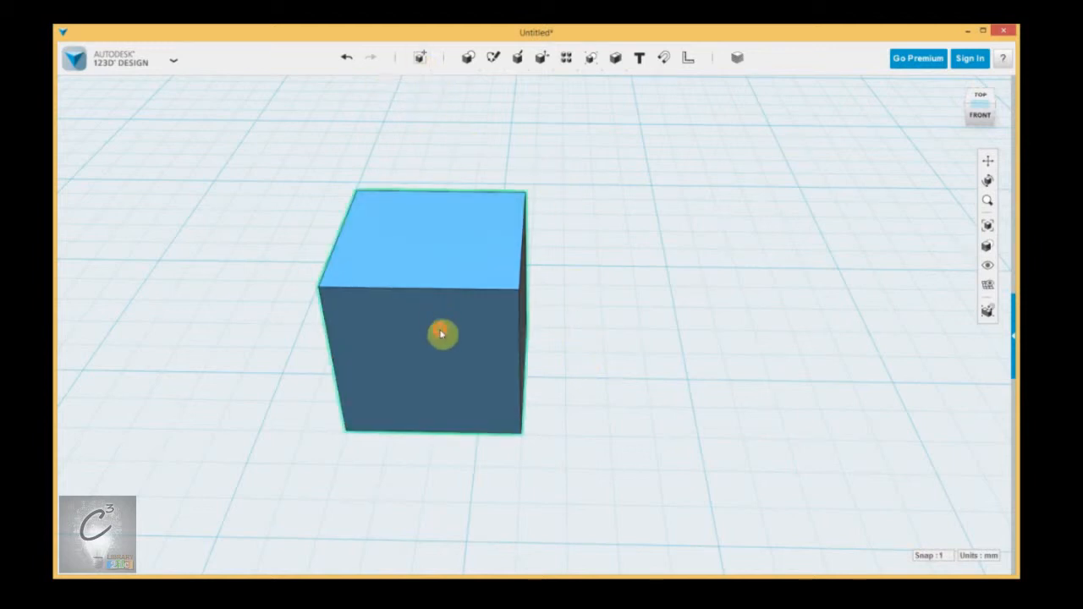
{"action": "mouse_move", "coordinate": [419, 59]}
{"action": "left_click", "coordinate": [418, 83]}
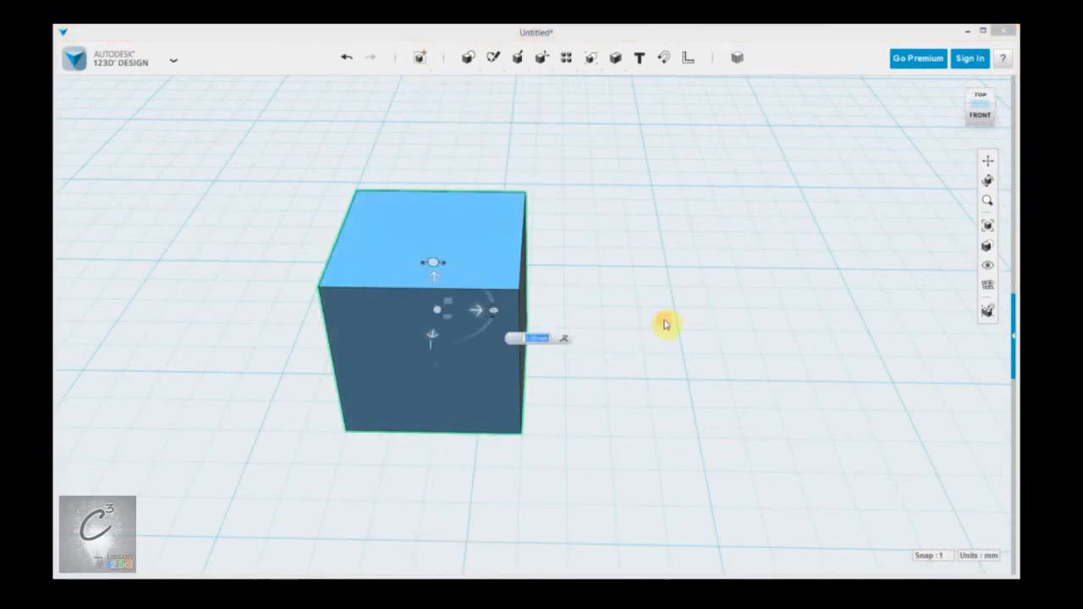
{"action": "scroll", "coordinate": [423, 382], "scroll_direction": "up", "scroll_amount": 2}
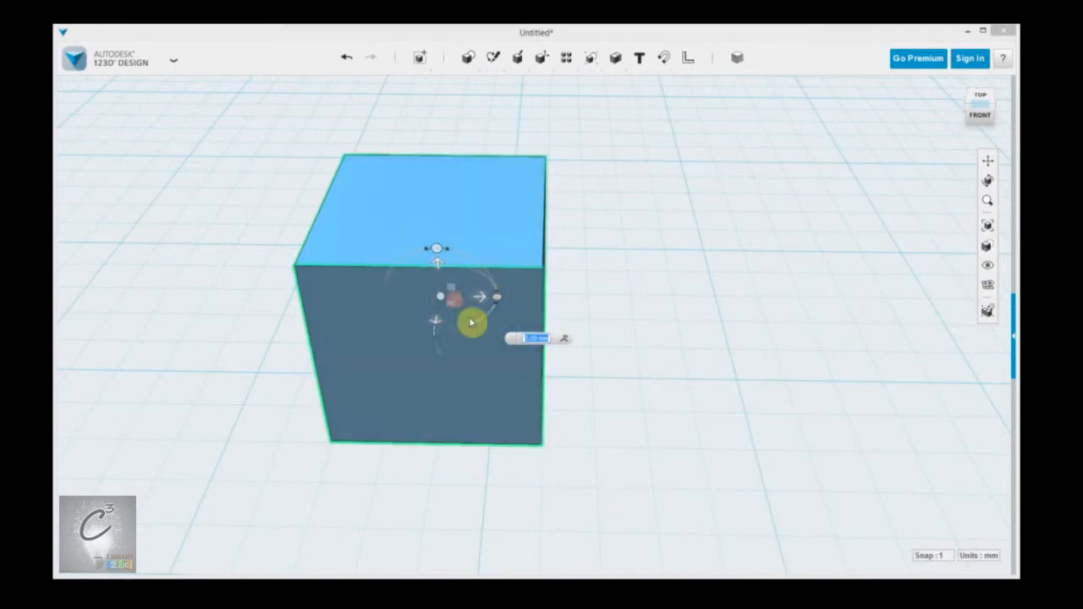
{"action": "scroll", "coordinate": [491, 383], "scroll_direction": "up", "scroll_amount": 1}
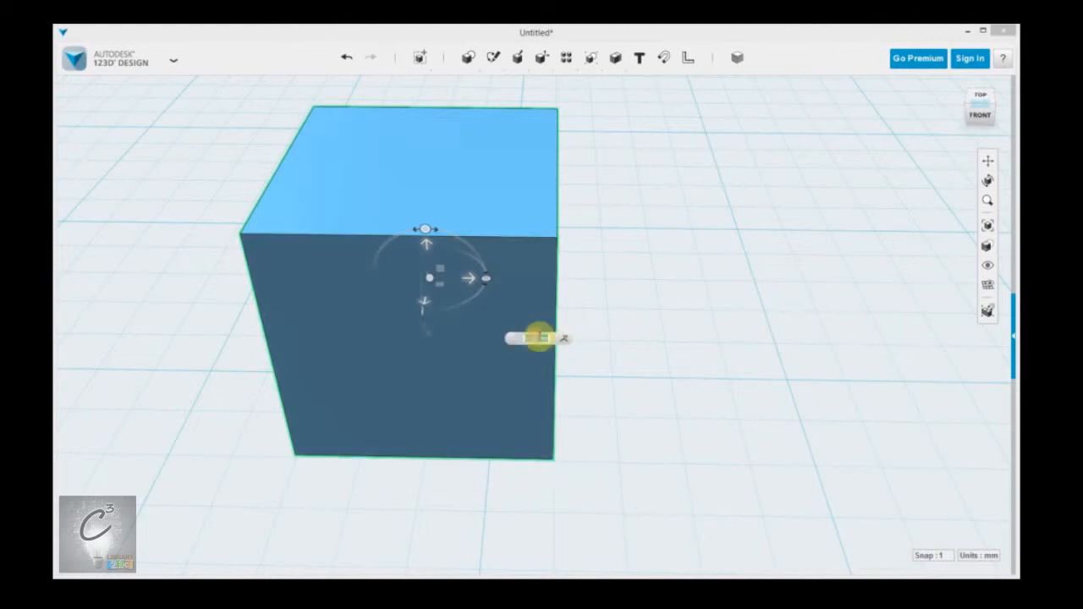
{"action": "left_click", "coordinate": [510, 339]}
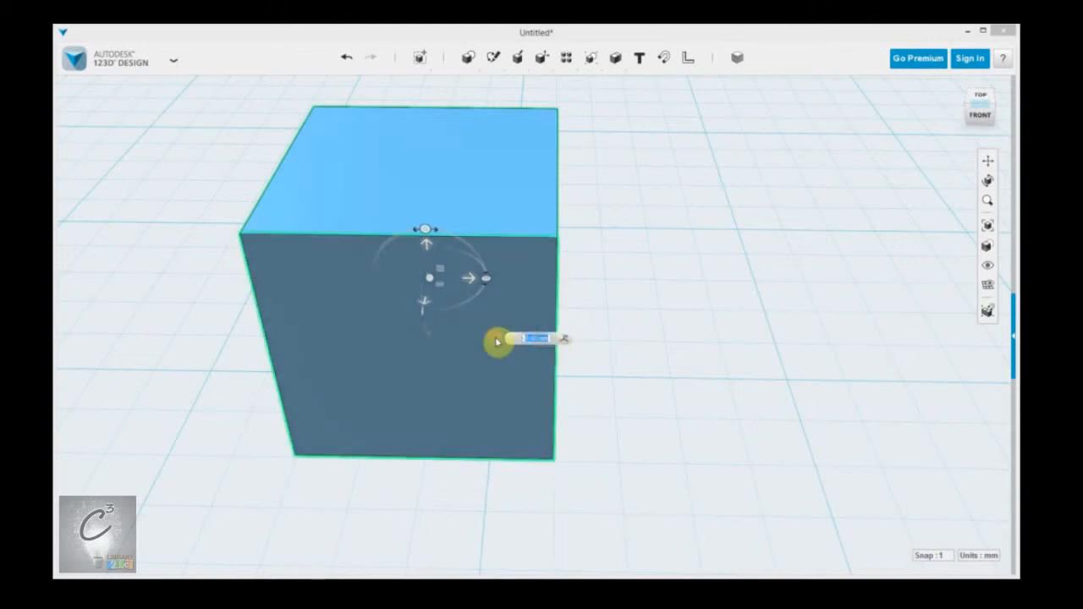
{"action": "left_click_drag", "start_coordinate": [476, 280], "coordinate": [598, 285]}
{"action": "left_click", "coordinate": [884, 347]}
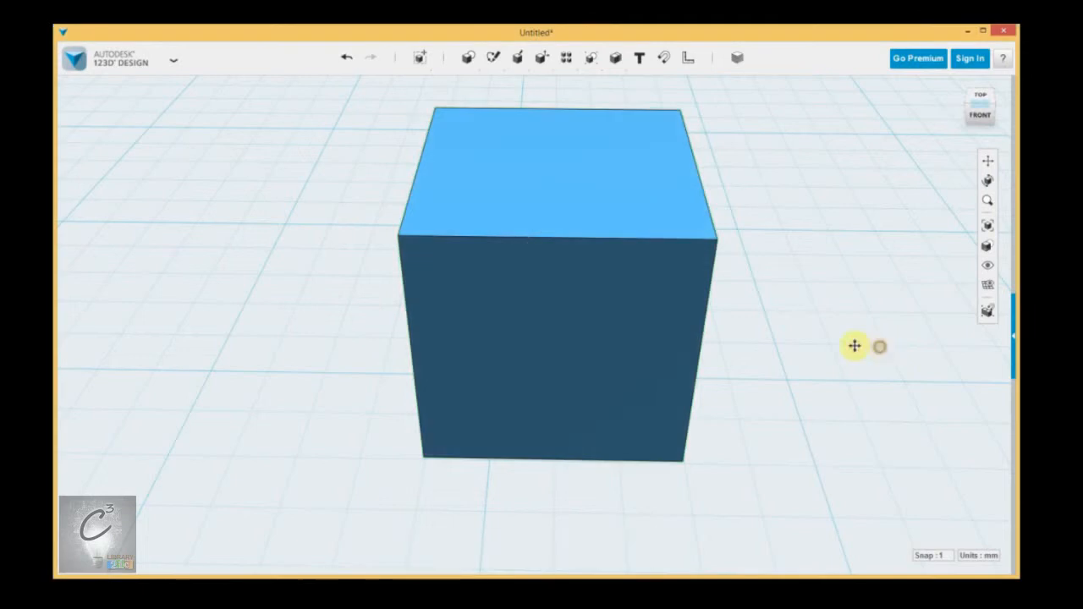
Step: Set the snap increment to 5
{"action": "middle_click_drag", "start_coordinate": [855, 346], "coordinate": [802, 339]}
{"action": "left_click", "coordinate": [942, 558]}
{"action": "left_click", "coordinate": [947, 507]}
Step: Move the box further along the horizontal axis with the Move tool in 5 mm steps
{"action": "left_click", "coordinate": [482, 160]}
{"action": "mouse_move", "coordinate": [424, 60]}
{"action": "left_click", "coordinate": [421, 85]}
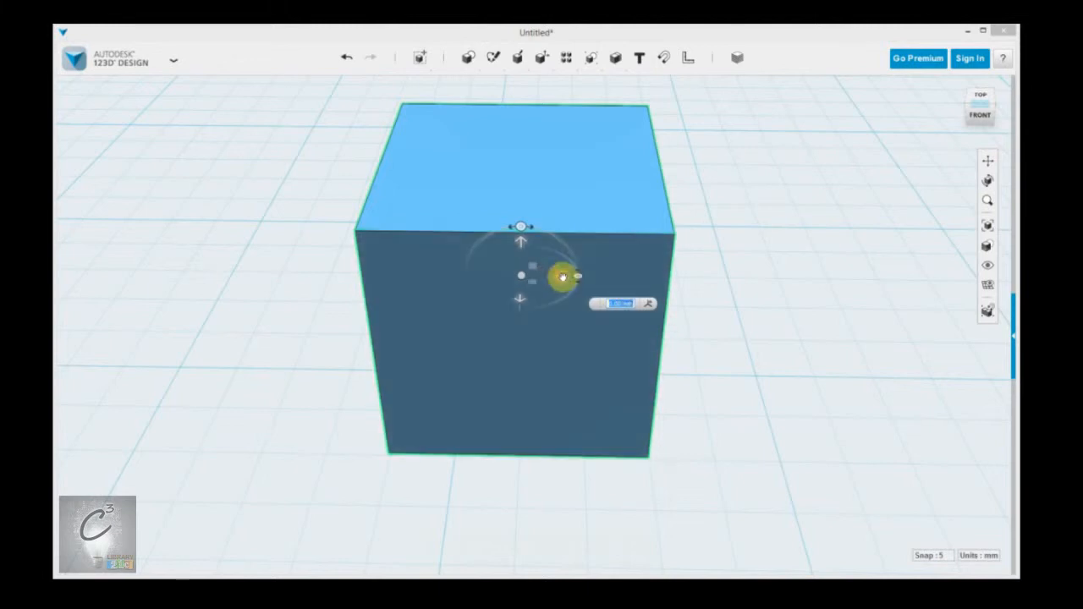
{"action": "left_click_drag", "start_coordinate": [563, 276], "coordinate": [744, 284]}
{"action": "left_click", "coordinate": [844, 496]}
{"action": "left_click", "coordinate": [936, 557]}
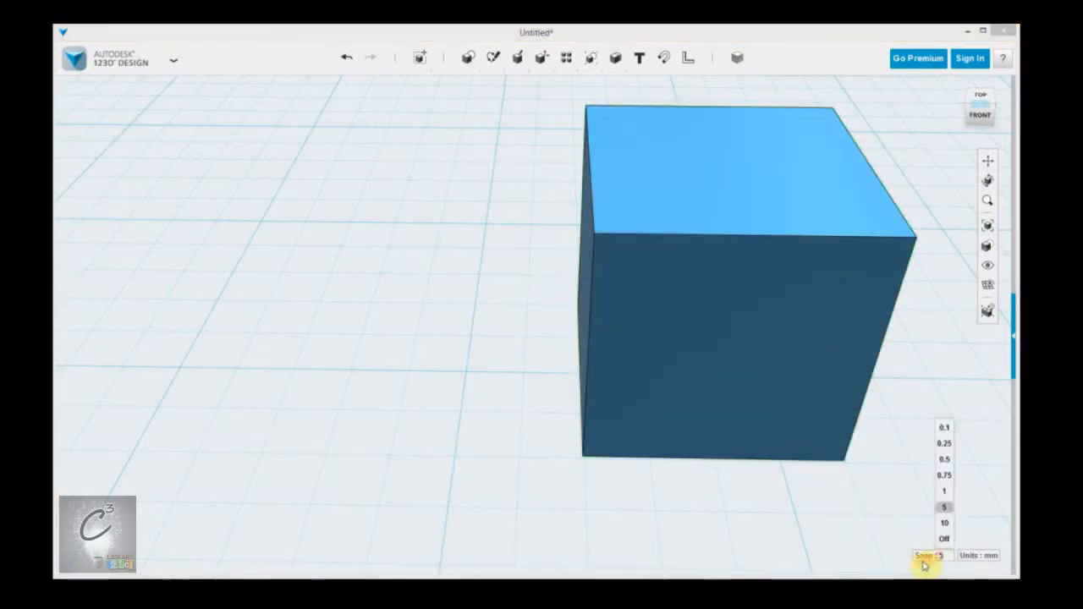
{"action": "left_click", "coordinate": [877, 471]}
{"action": "middle_click_drag", "start_coordinate": [899, 444], "coordinate": [503, 440]}
{"action": "middle_click_drag", "start_coordinate": [789, 404], "coordinate": [522, 416]}
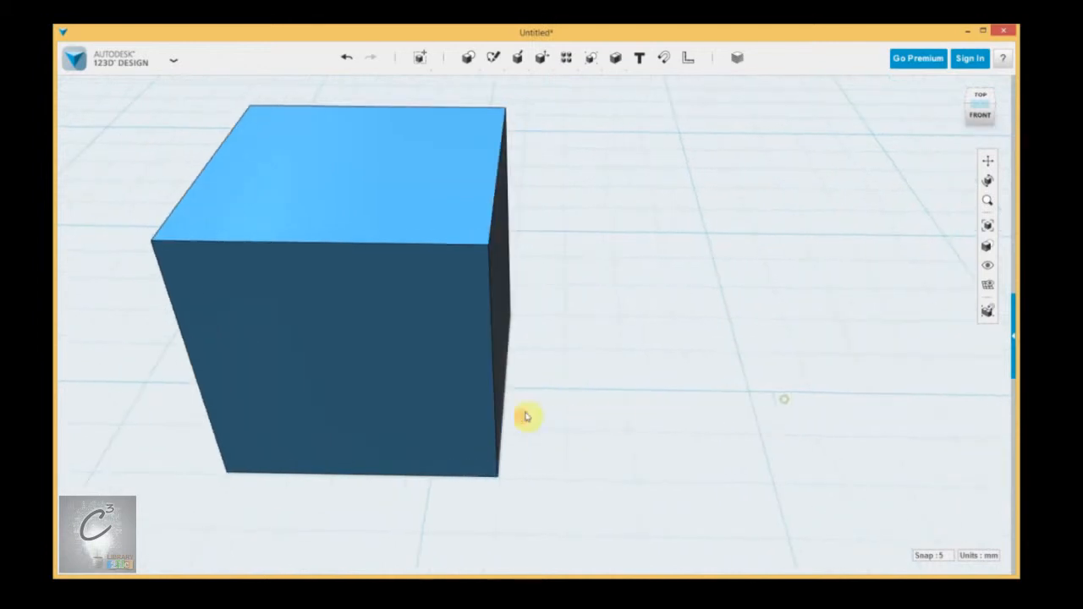
Step: Switch the units to inches and then back to millimetres
{"action": "left_click", "coordinate": [984, 556]}
{"action": "scroll", "coordinate": [767, 454], "scroll_direction": "down", "scroll_amount": 10}
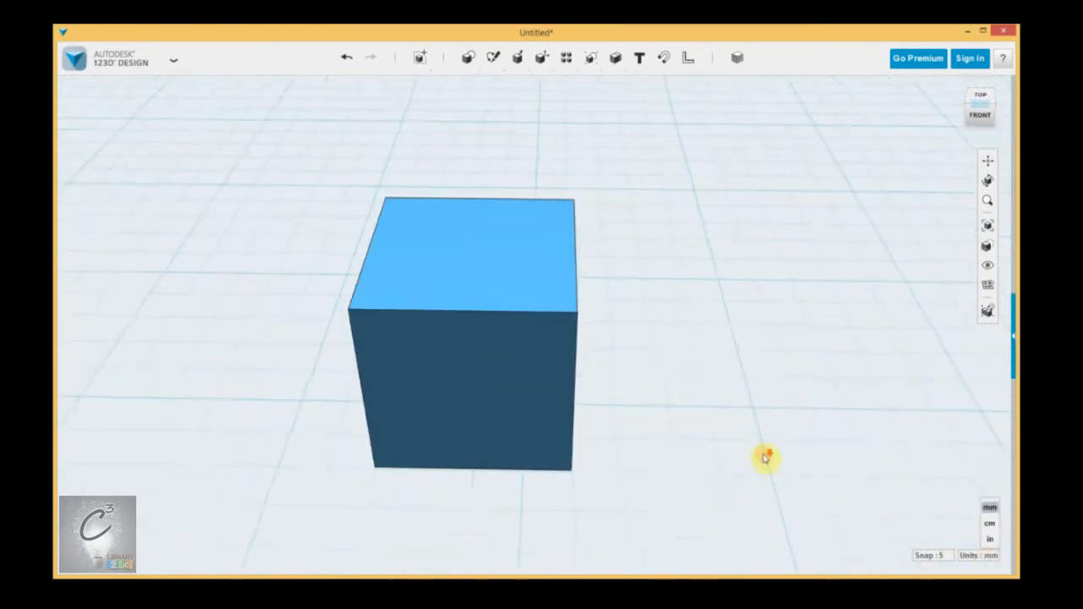
{"action": "middle_click_drag", "start_coordinate": [781, 448], "coordinate": [664, 434]}
{"action": "left_click", "coordinate": [982, 556]}
{"action": "left_click", "coordinate": [991, 542]}
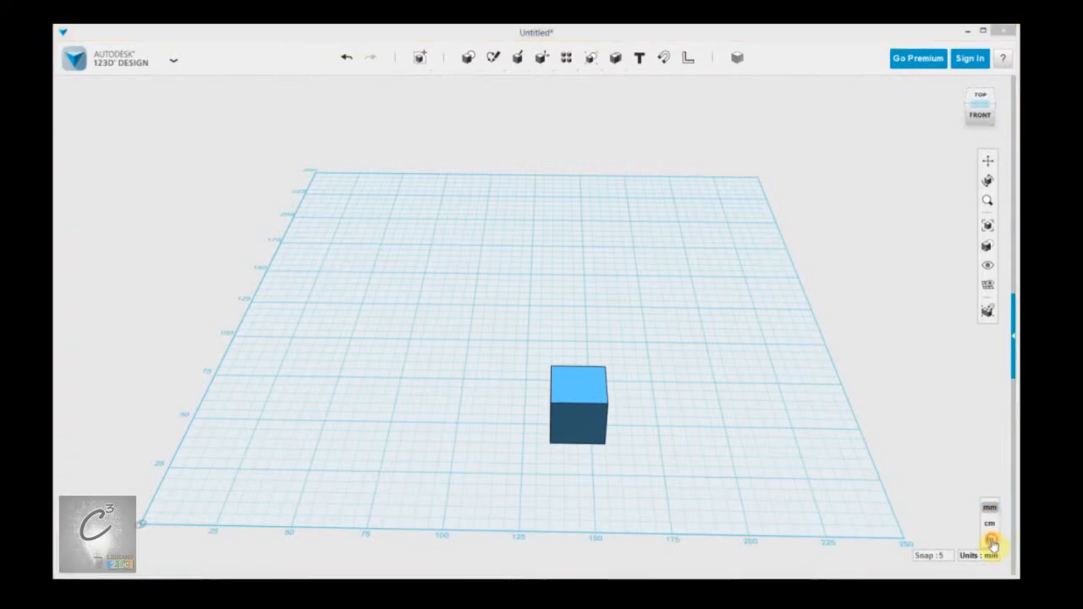
{"action": "left_click", "coordinate": [590, 407]}
{"action": "left_click", "coordinate": [613, 396]}
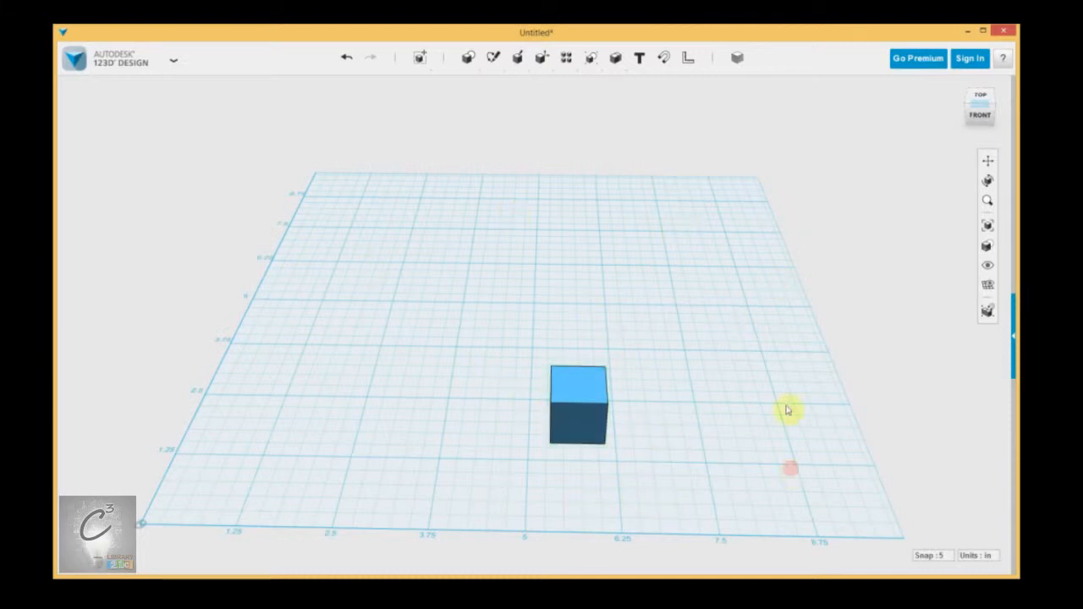
{"action": "left_click", "coordinate": [984, 556]}
{"action": "left_click", "coordinate": [990, 509]}
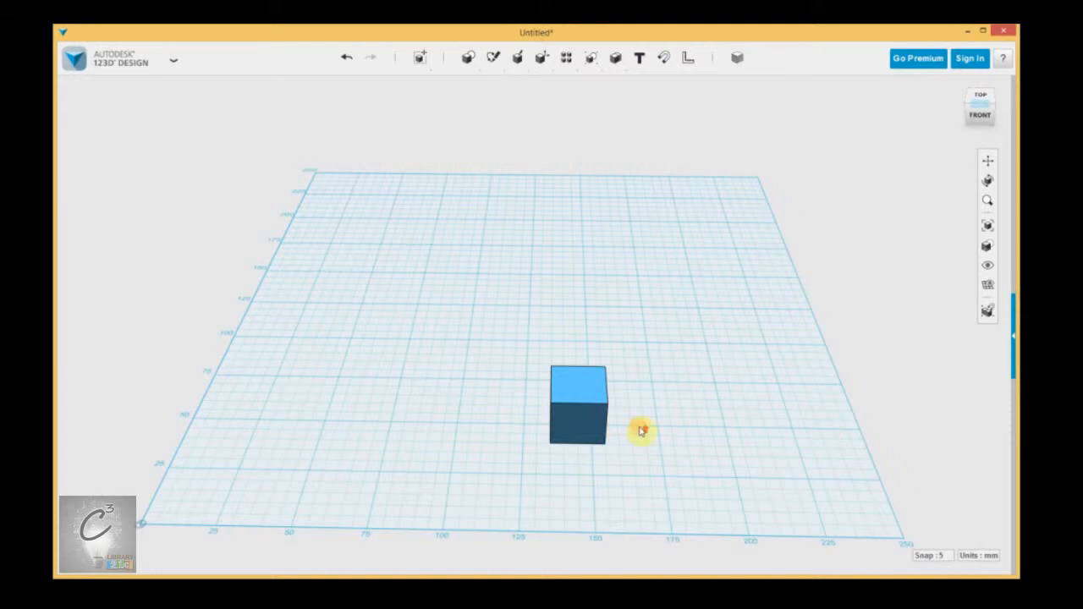
Step: Examine the box on the grid from different angles
{"action": "scroll", "coordinate": [641, 430], "scroll_direction": "up", "scroll_amount": 2}
{"action": "middle_click_drag", "start_coordinate": [365, 434], "coordinate": [390, 398]}
{"action": "left_click", "coordinate": [430, 400]}
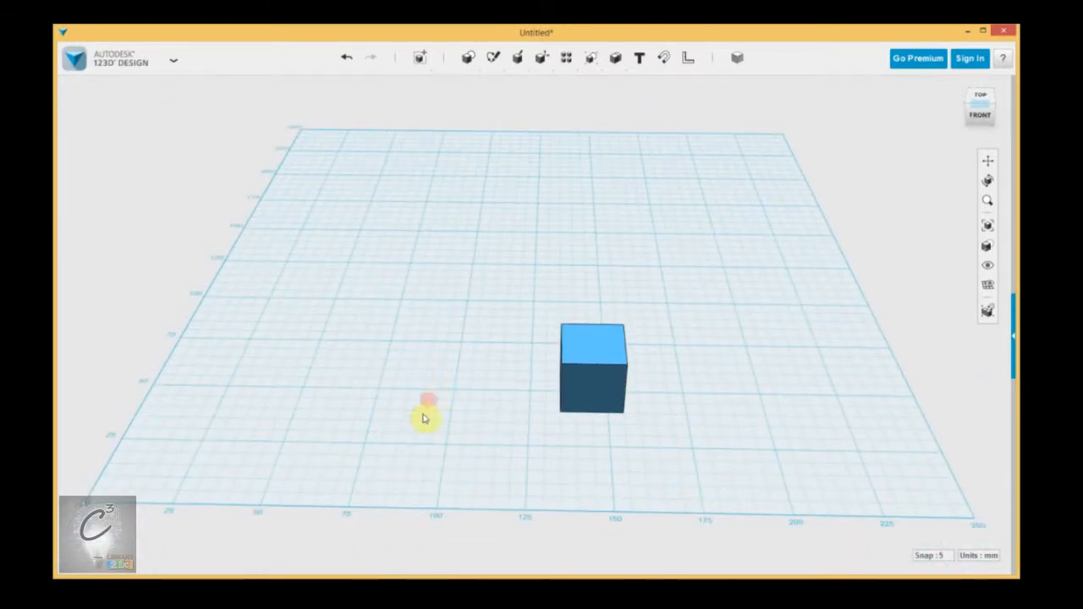
{"action": "left_click", "coordinate": [536, 416]}
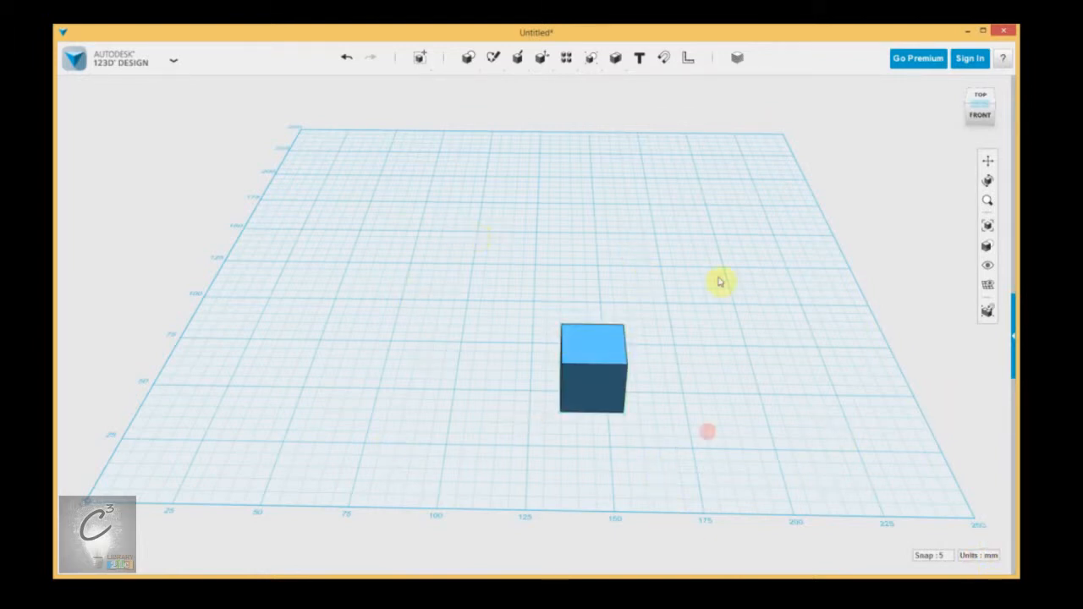
{"action": "right_click_drag", "start_coordinate": [713, 330], "coordinate": [670, 359]}
{"action": "middle_click_drag", "start_coordinate": [669, 358], "coordinate": [706, 355]}
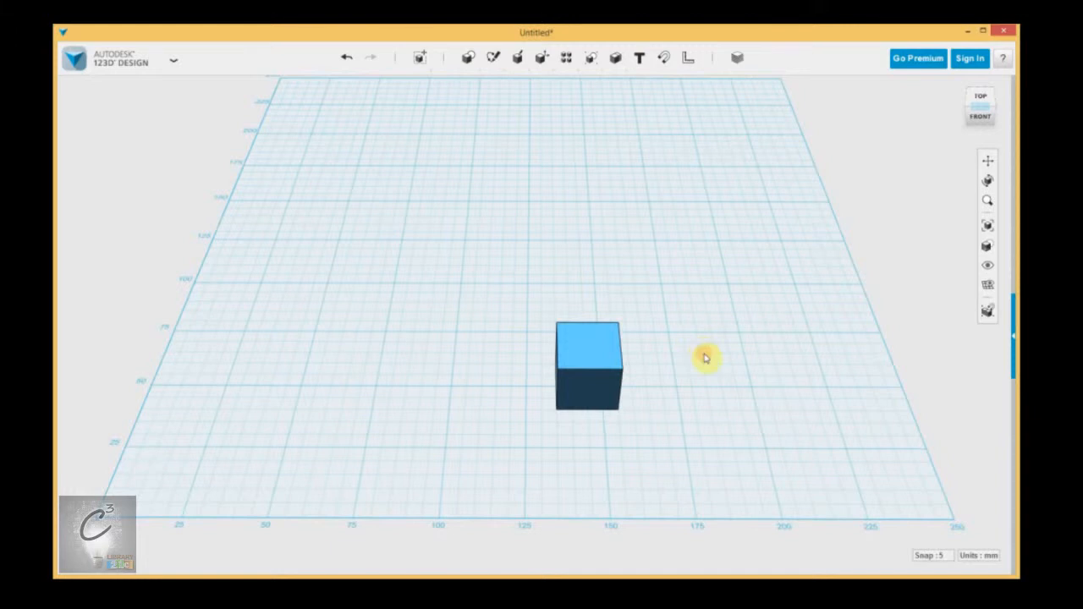
{"action": "right_click_drag", "start_coordinate": [696, 392], "coordinate": [696, 386]}
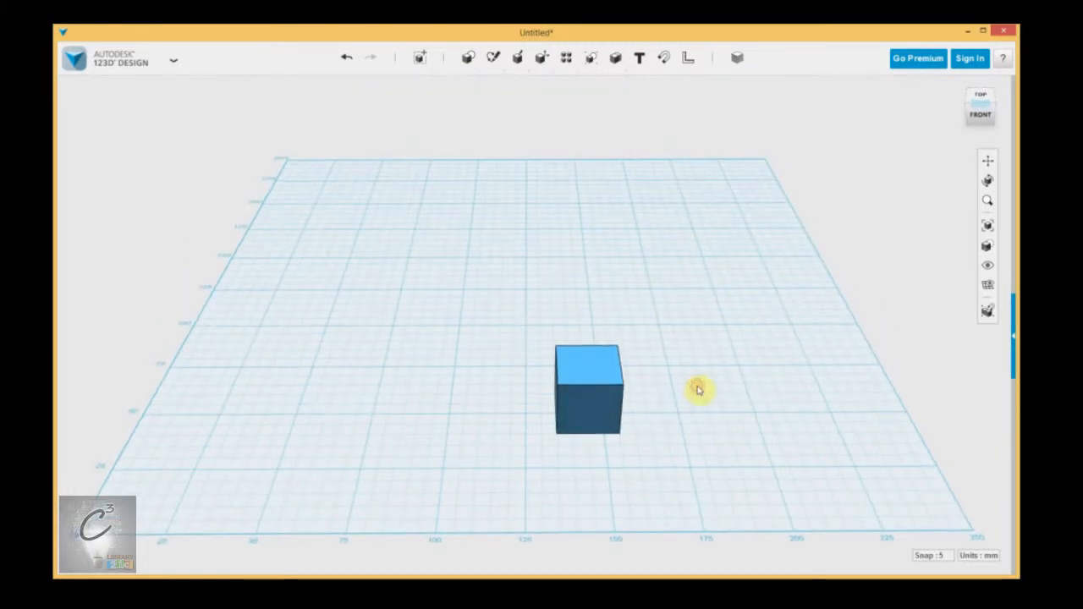
{"action": "middle_click_drag", "start_coordinate": [696, 389], "coordinate": [674, 389]}
{"action": "right_click_drag", "start_coordinate": [675, 389], "coordinate": [684, 388]}
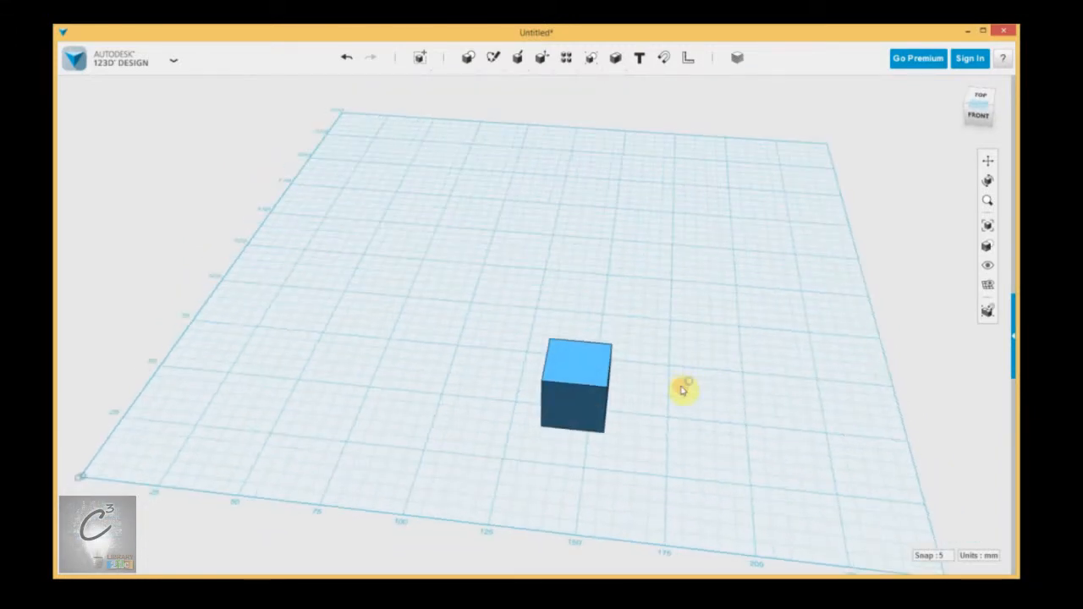
{"action": "middle_click_drag", "start_coordinate": [689, 385], "coordinate": [527, 309]}
{"action": "mouse_move", "coordinate": [527, 309]}
{"action": "right_mouse_down"}
{"action": "mouse_move", "coordinate": [595, 331]}
{"action": "mouse_move", "coordinate": [518, 308]}
{"action": "right_mouse_up"}
{"action": "middle_click_drag", "start_coordinate": [517, 307], "coordinate": [652, 316]}
{"action": "right_click_drag", "start_coordinate": [653, 317], "coordinate": [660, 309]}
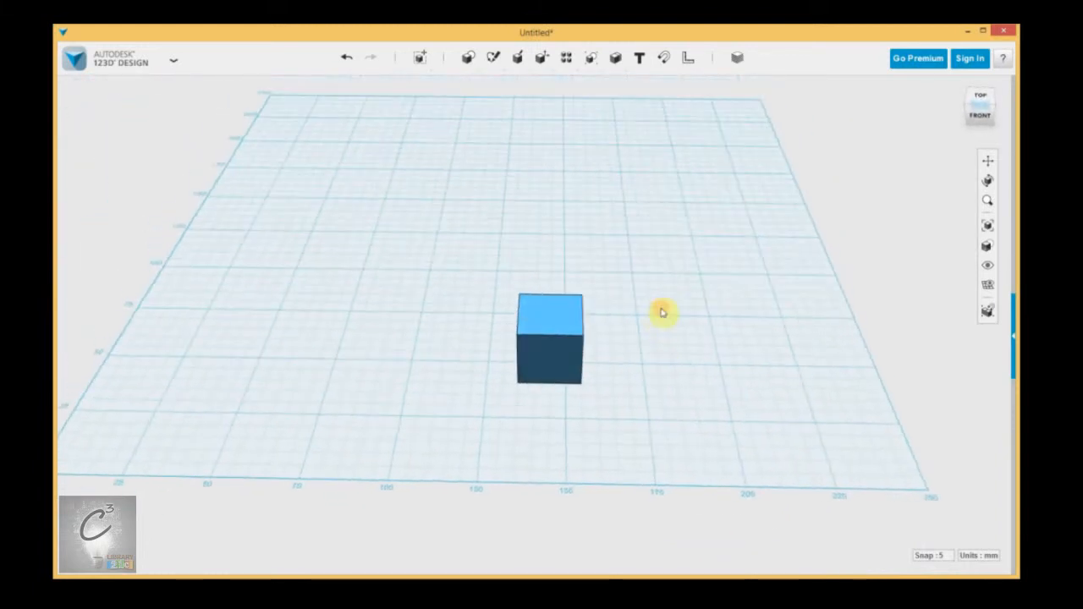
{"action": "left_click", "coordinate": [551, 350]}
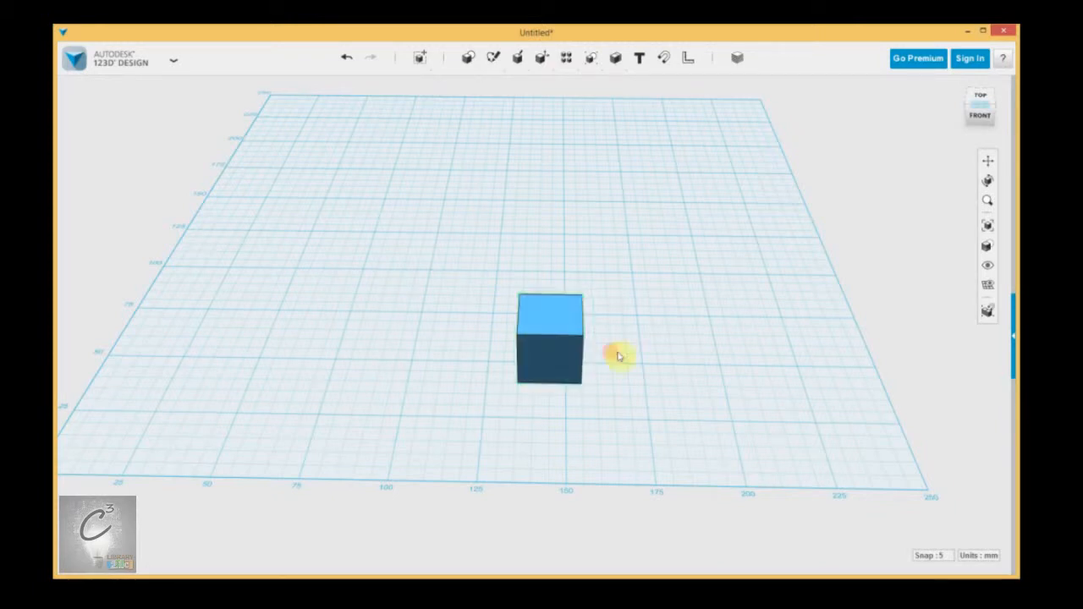
{"action": "scroll", "coordinate": [615, 355], "scroll_direction": "up", "scroll_amount": 3}
{"action": "scroll", "coordinate": [605, 381], "scroll_direction": "down", "scroll_amount": 2}
{"action": "right_click_drag", "start_coordinate": [533, 407], "coordinate": [742, 421]}
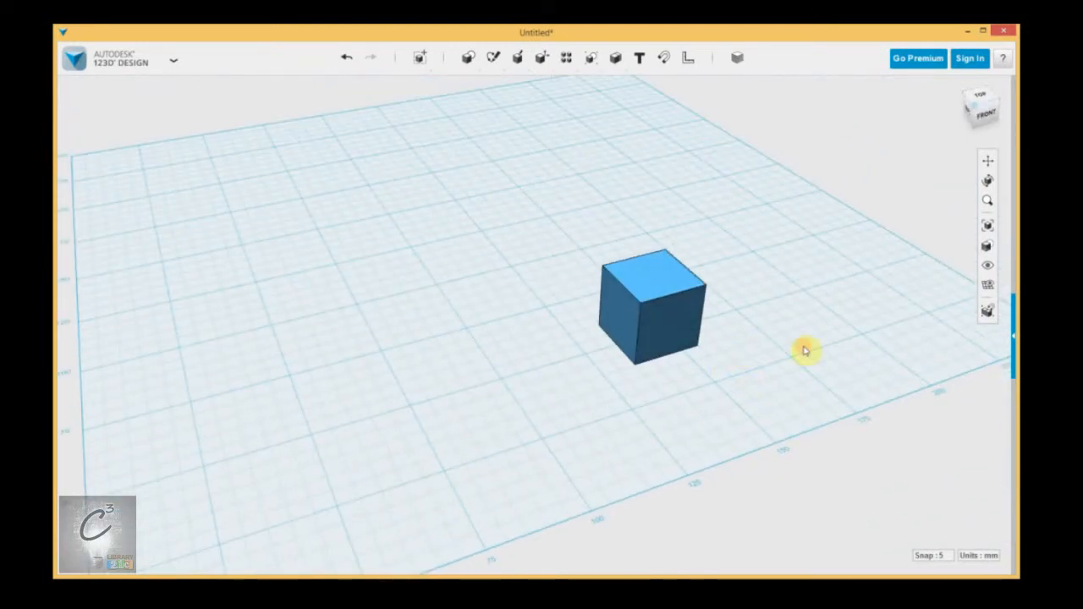
{"action": "right_click_drag", "start_coordinate": [802, 346], "coordinate": [684, 382]}
{"action": "middle_click_drag", "start_coordinate": [686, 387], "coordinate": [656, 373]}
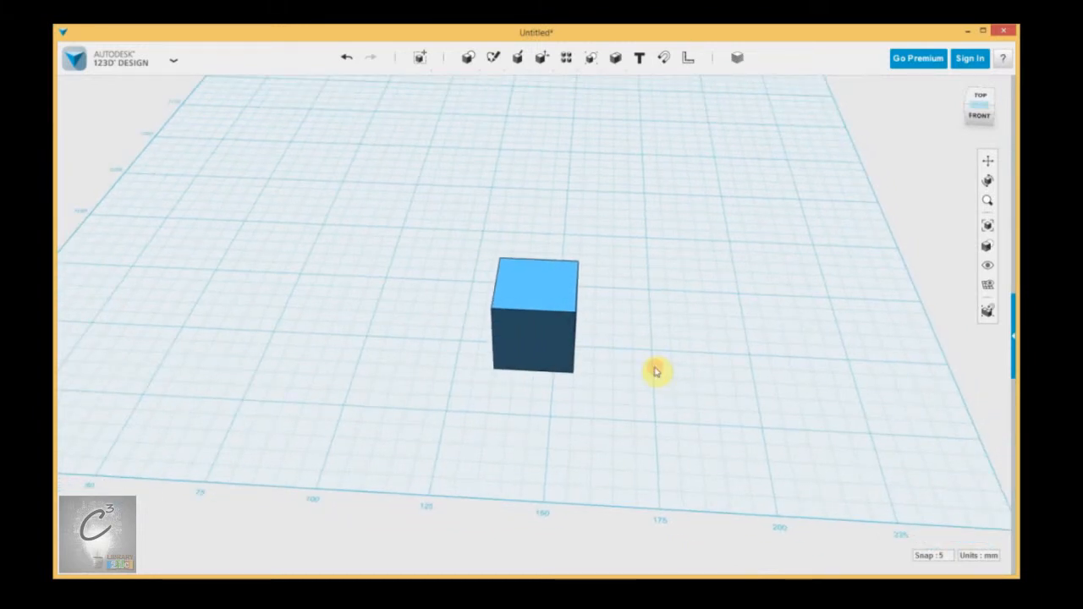
Step: Undo the last move of the box
{"action": "left_click", "coordinate": [991, 556]}
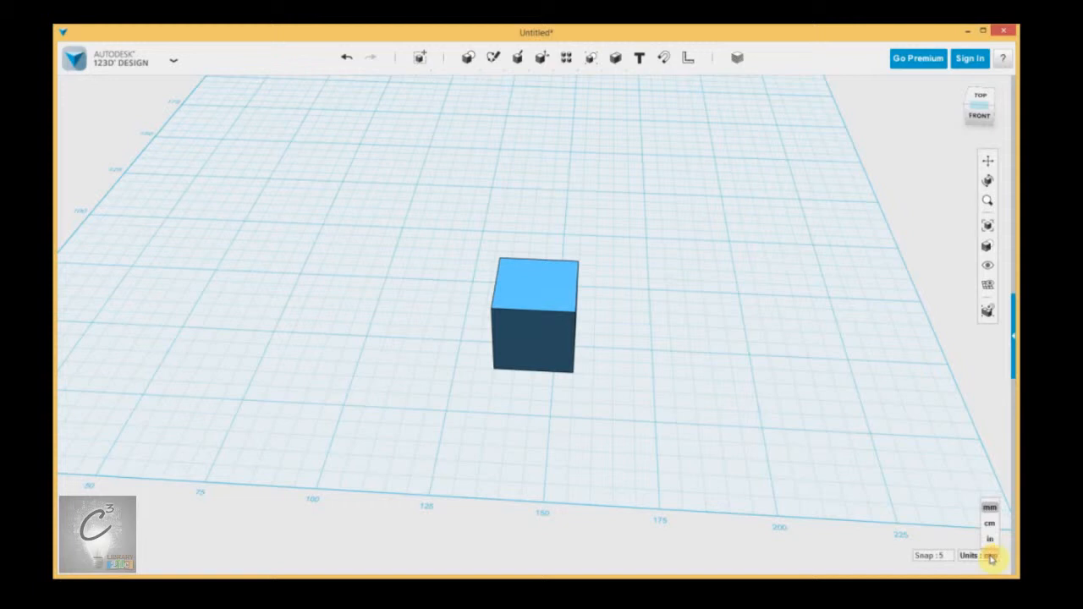
{"action": "left_click", "coordinate": [987, 508]}
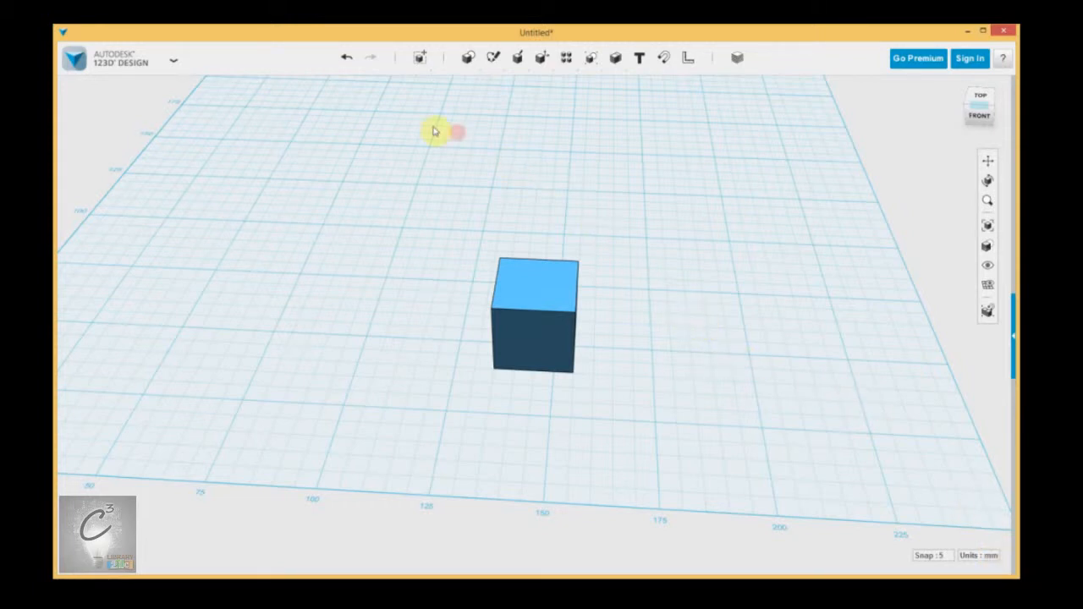
{"action": "left_click", "coordinate": [346, 59]}
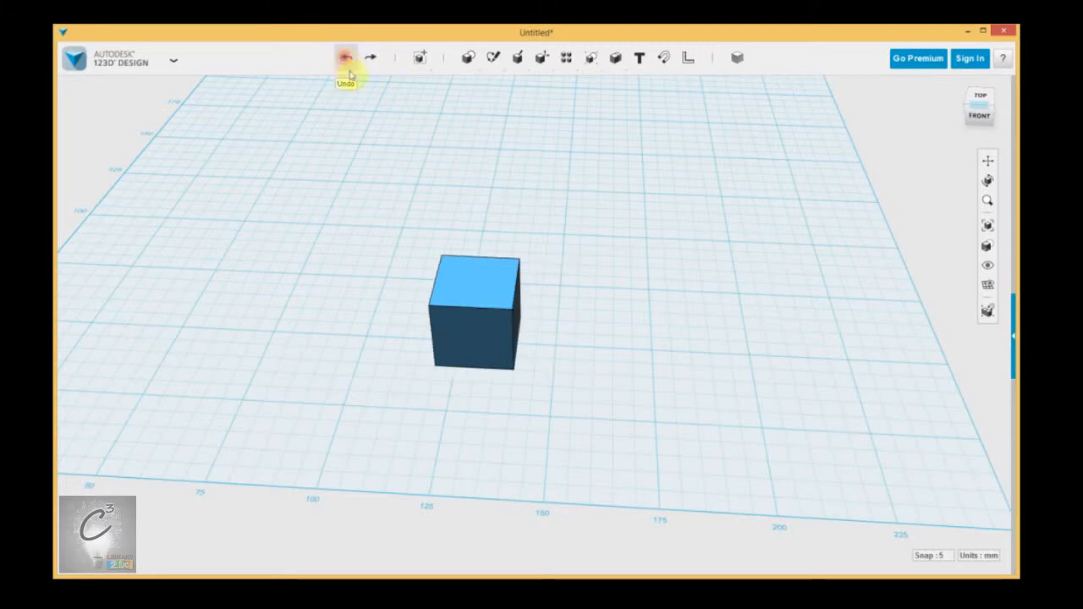
Step: Undo one more move of the box, then redo both undone moves
{"action": "left_click", "coordinate": [345, 60]}
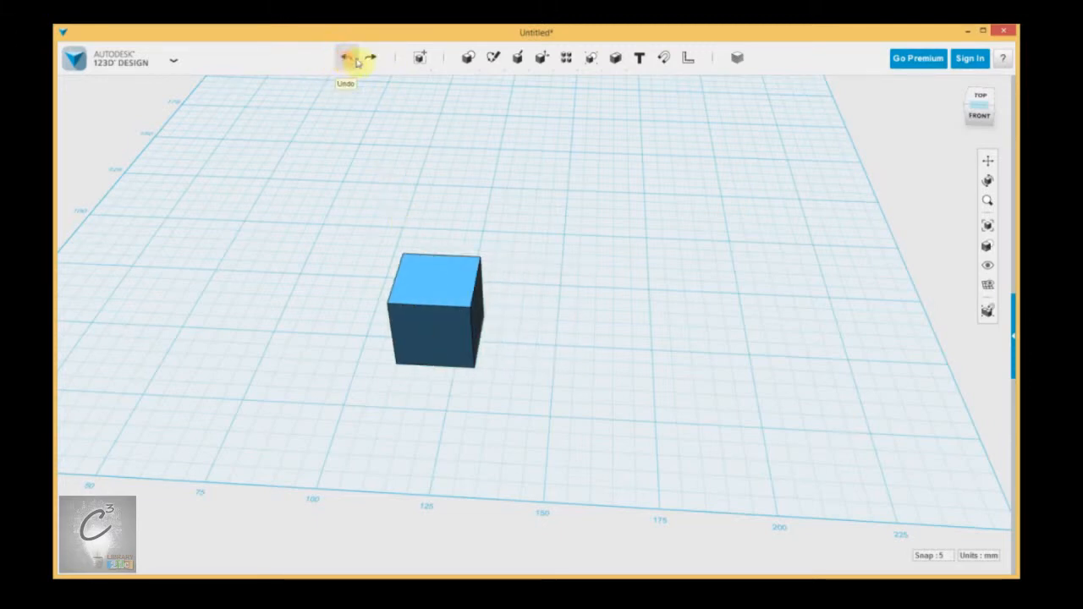
{"action": "left_click", "coordinate": [370, 61]}
{"action": "left_click", "coordinate": [370, 61]}
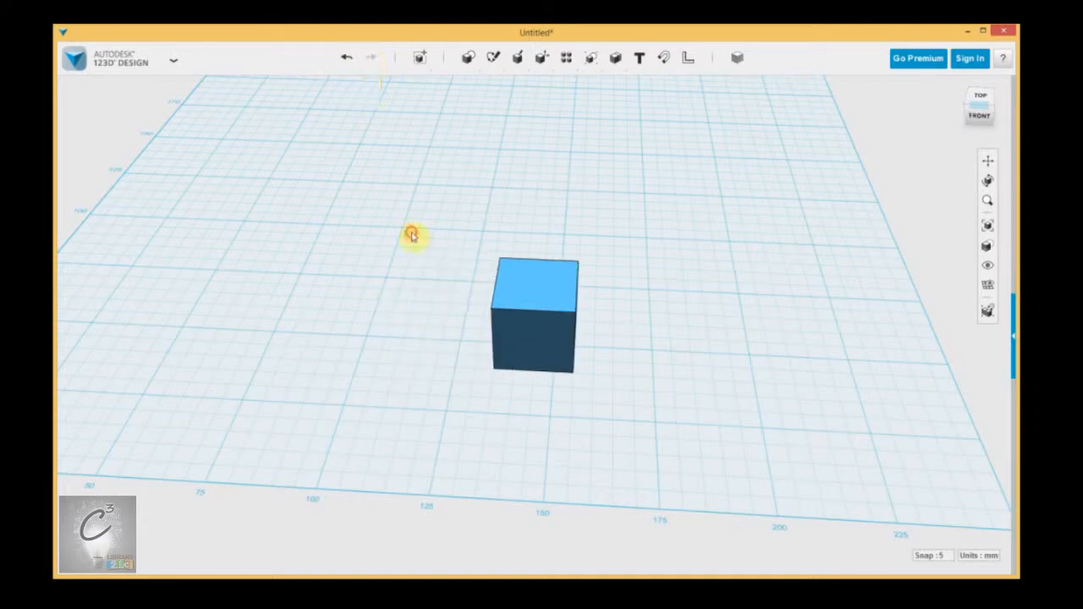
Step: Insert a second 20 mm box and place it on the grid to the left of the first one
{"action": "right_click_drag", "start_coordinate": [706, 249], "coordinate": [710, 245]}
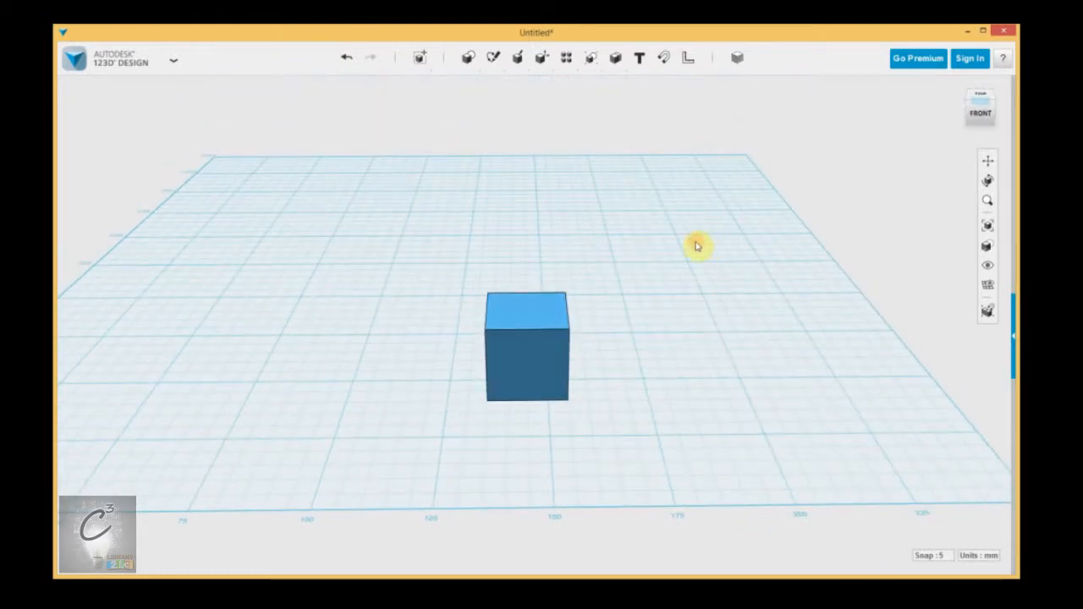
{"action": "left_click", "coordinate": [692, 284]}
{"action": "left_click", "coordinate": [731, 287]}
{"action": "left_click", "coordinate": [545, 193]}
{"action": "middle_click_drag", "start_coordinate": [618, 223], "coordinate": [708, 219]}
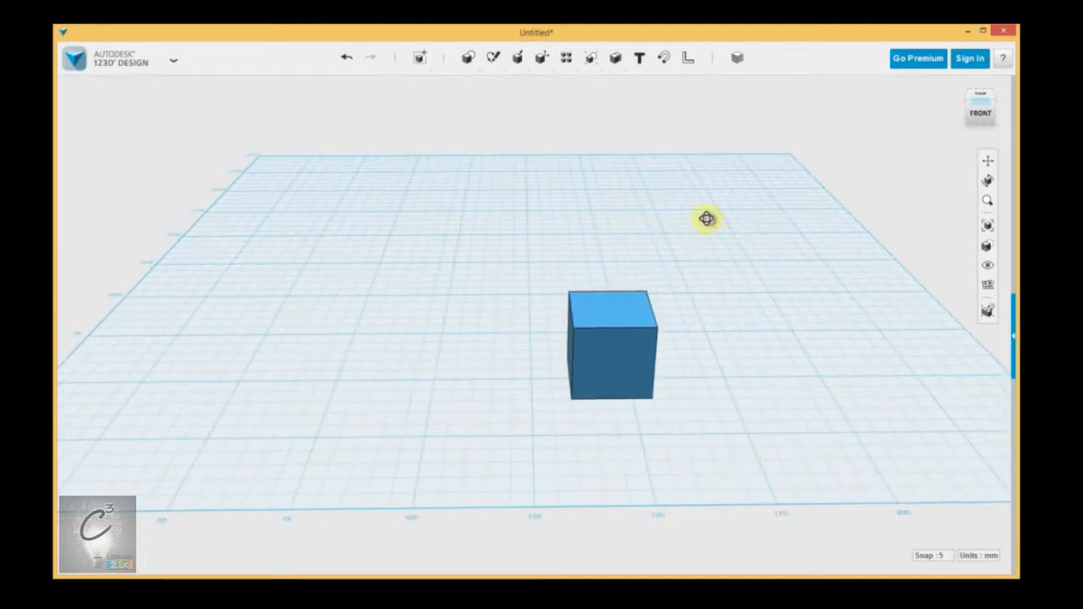
{"action": "right_click_drag", "start_coordinate": [708, 220], "coordinate": [709, 222]}
{"action": "middle_click_drag", "start_coordinate": [751, 246], "coordinate": [733, 225]}
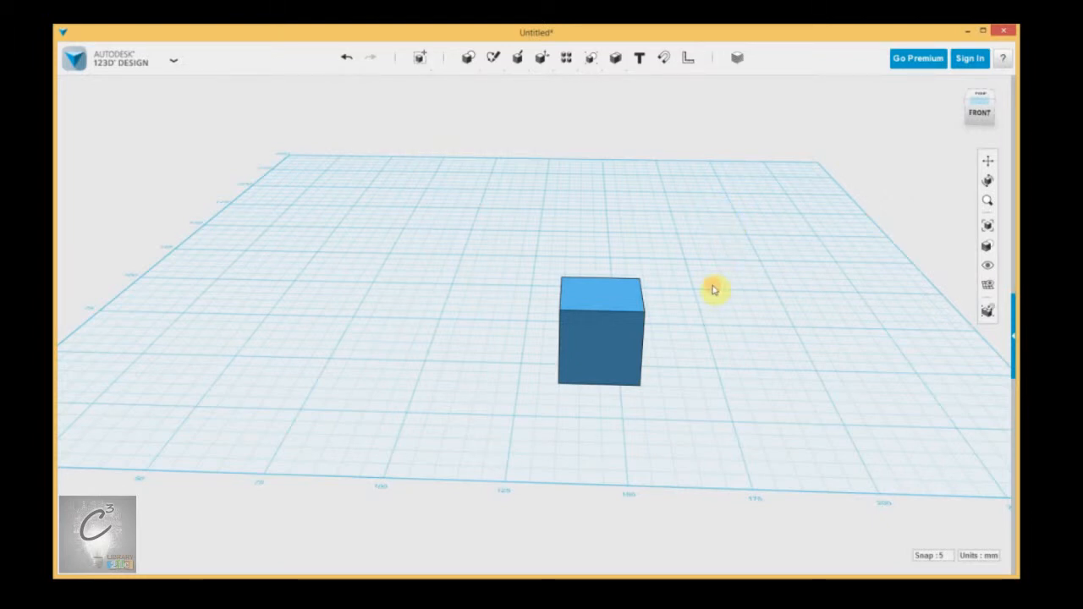
{"action": "left_click", "coordinate": [593, 309]}
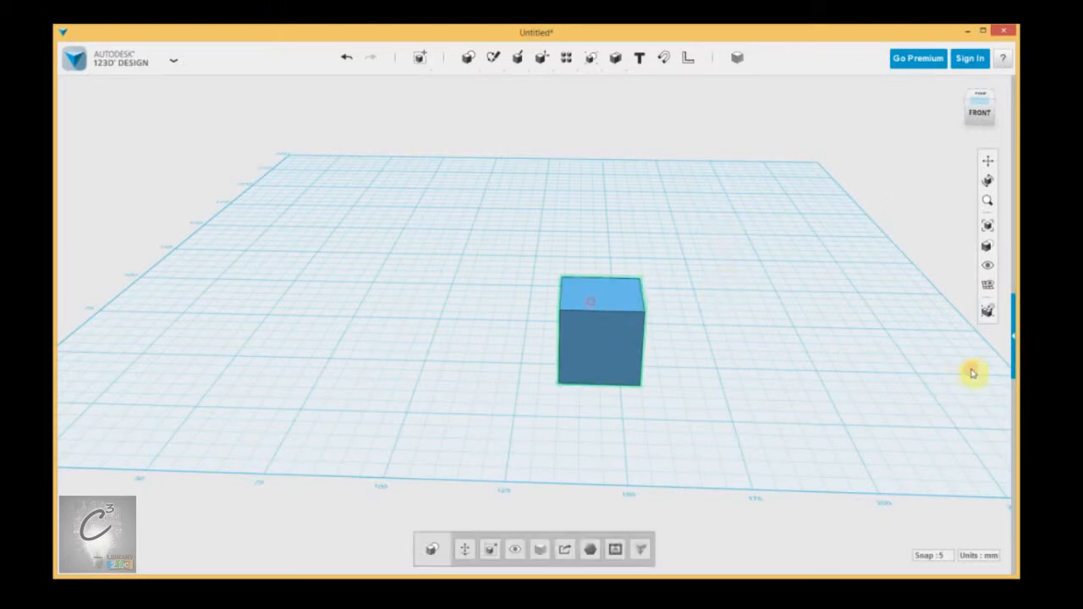
{"action": "left_click", "coordinate": [764, 312]}
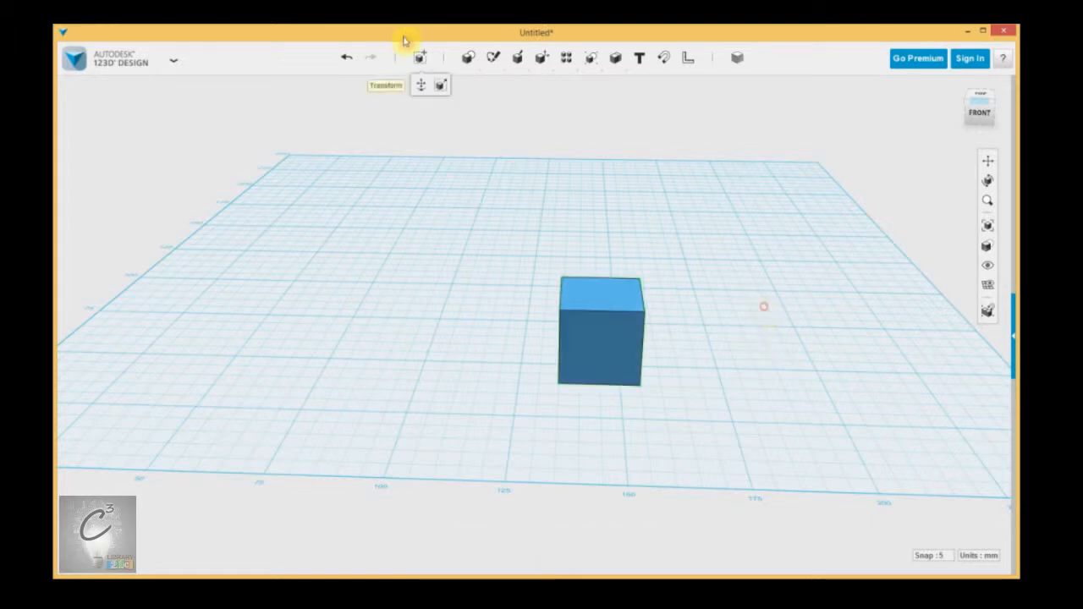
{"action": "left_click", "coordinate": [469, 85]}
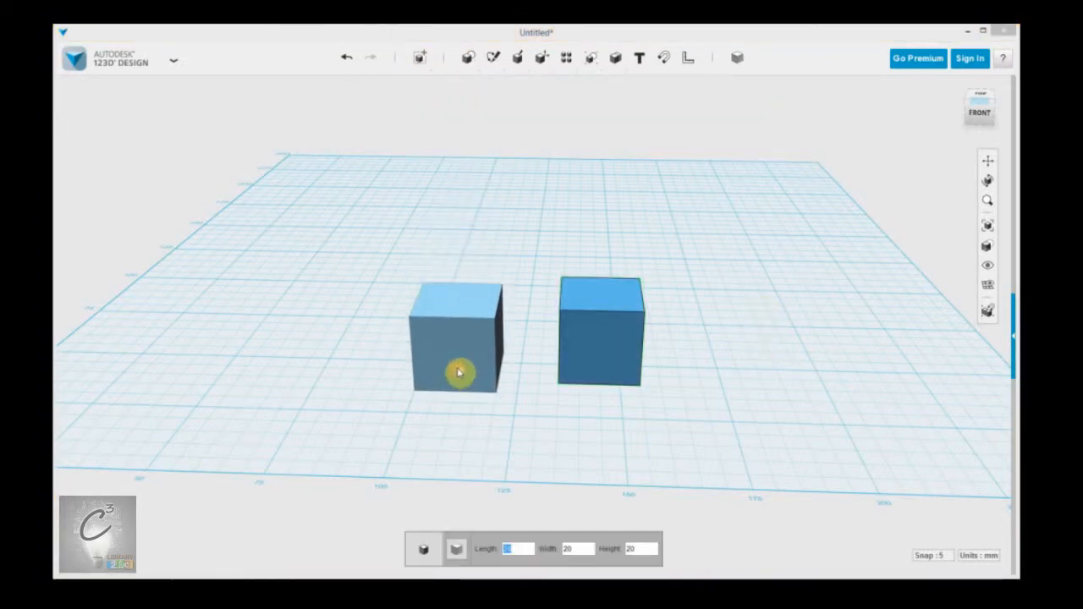
{"action": "left_click", "coordinate": [458, 366]}
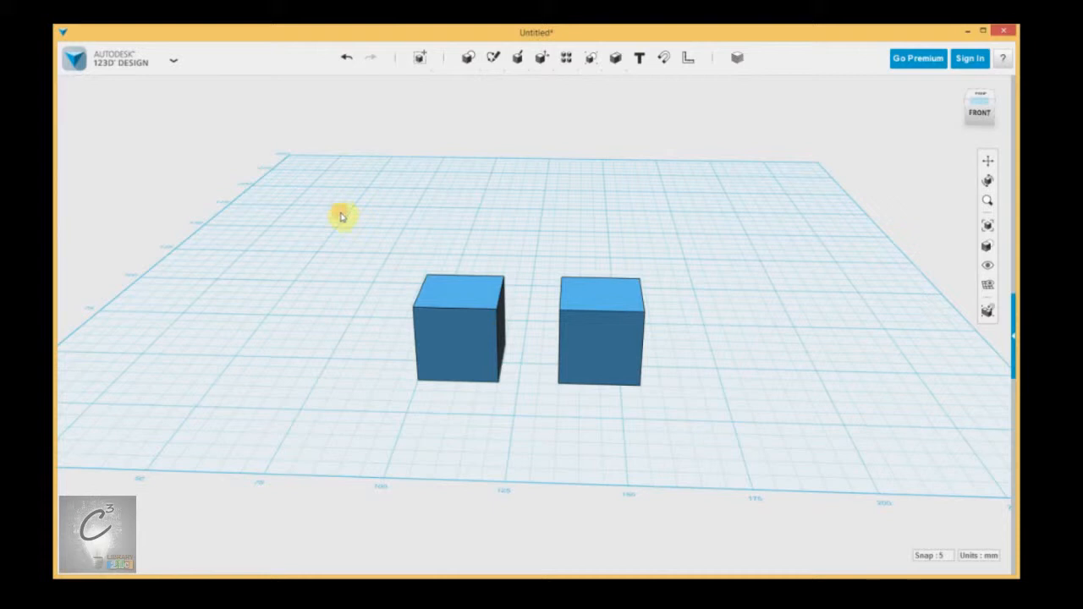
Step: Select both boxes together by dragging a selection window around them
{"action": "left_click_drag", "start_coordinate": [355, 238], "coordinate": [776, 436]}
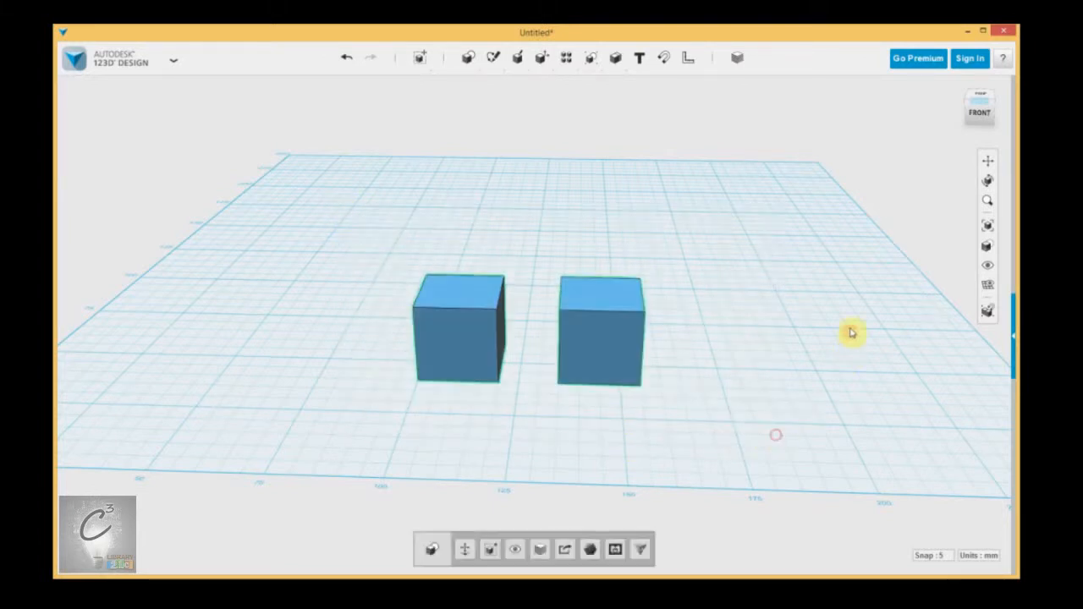
{"action": "left_click", "coordinate": [595, 223]}
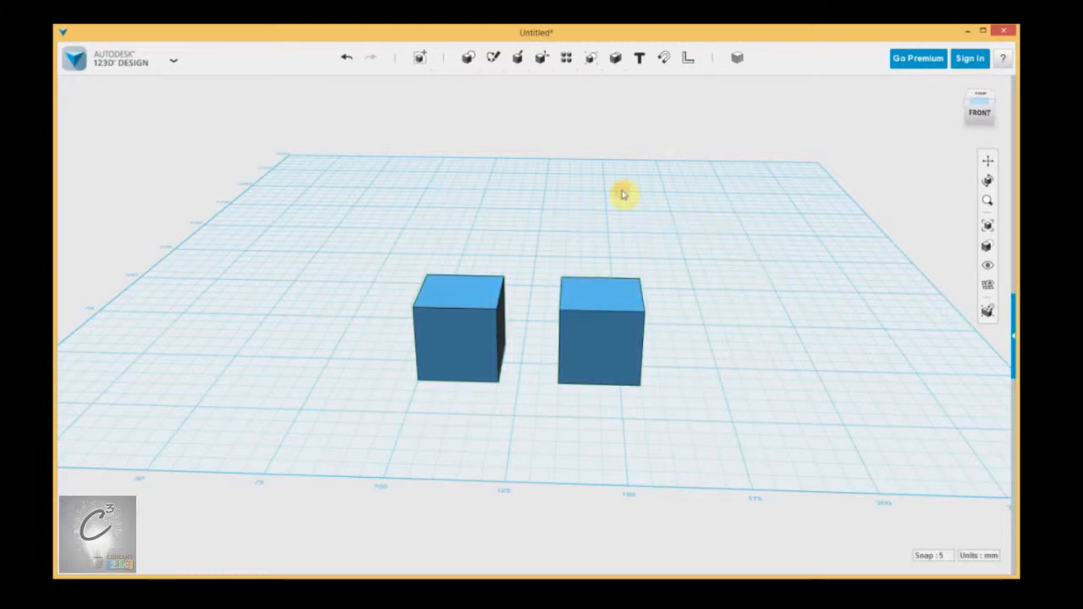
{"action": "left_click_drag", "start_coordinate": [689, 235], "coordinate": [526, 460]}
{"action": "left_click", "coordinate": [777, 374]}
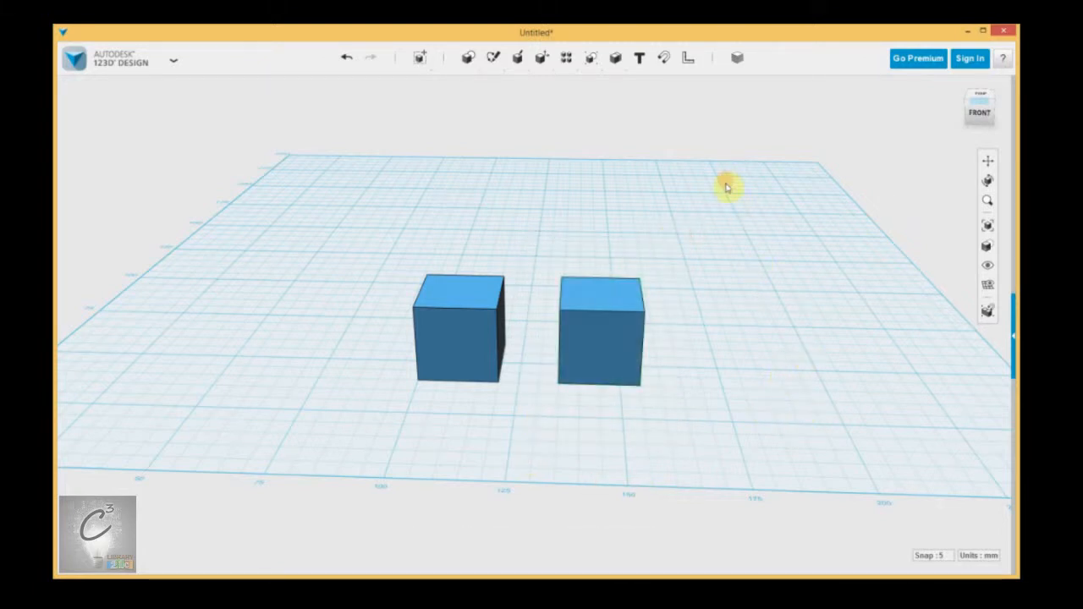
{"action": "left_click_drag", "start_coordinate": [714, 171], "coordinate": [496, 437]}
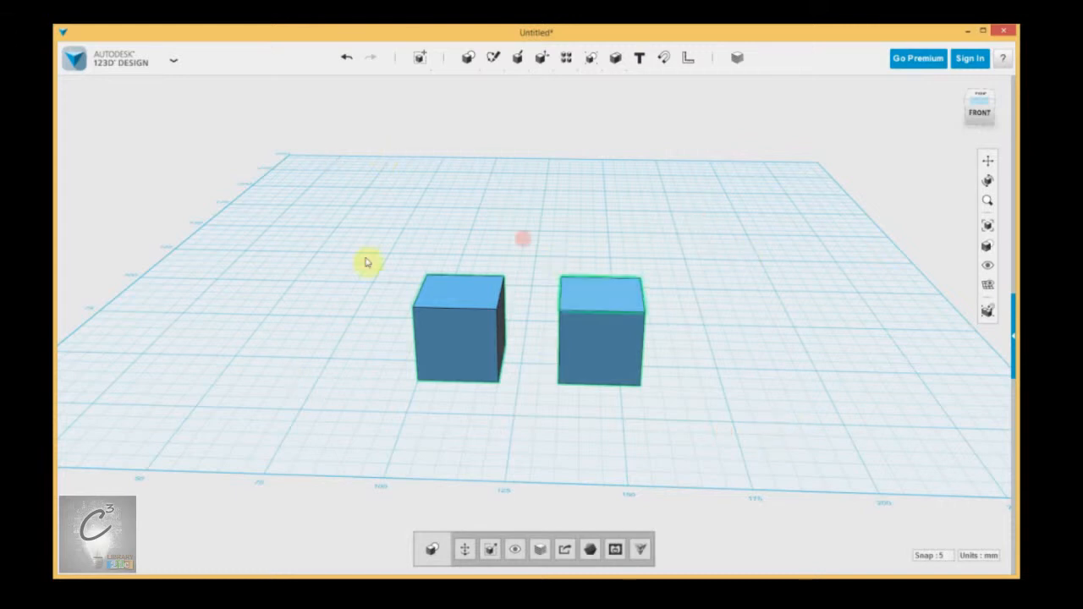
Step: Drag the right box freely across the grid to a new spot and back beside the left box
{"action": "scroll", "coordinate": [590, 410], "scroll_direction": "up", "scroll_amount": 3}
{"action": "scroll", "coordinate": [457, 412], "scroll_direction": "down", "scroll_amount": 3}
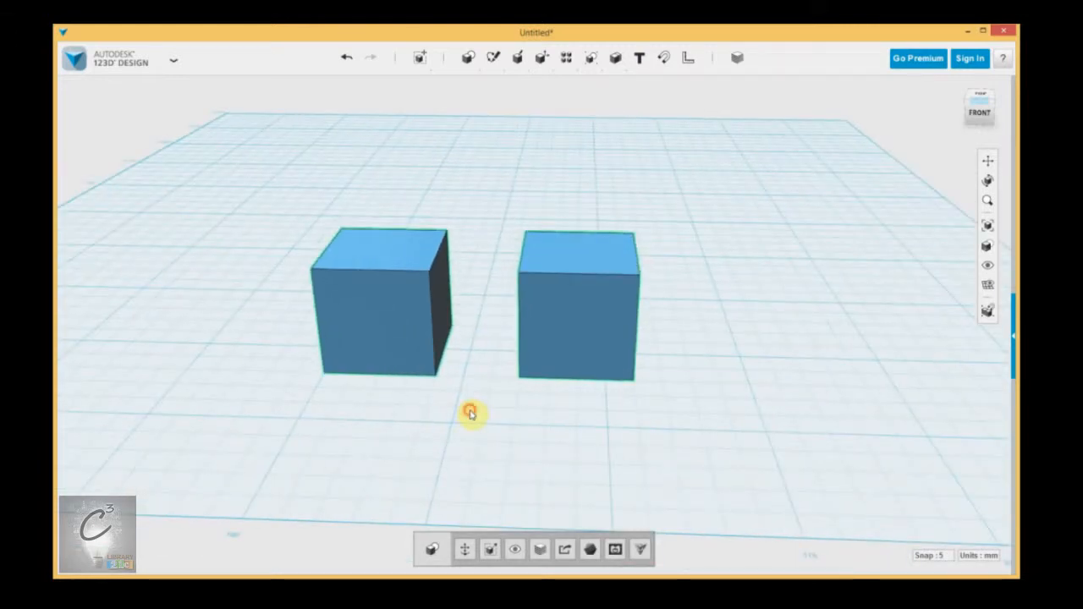
{"action": "middle_click_drag", "start_coordinate": [482, 417], "coordinate": [499, 424]}
{"action": "right_click_drag", "start_coordinate": [520, 426], "coordinate": [525, 418]}
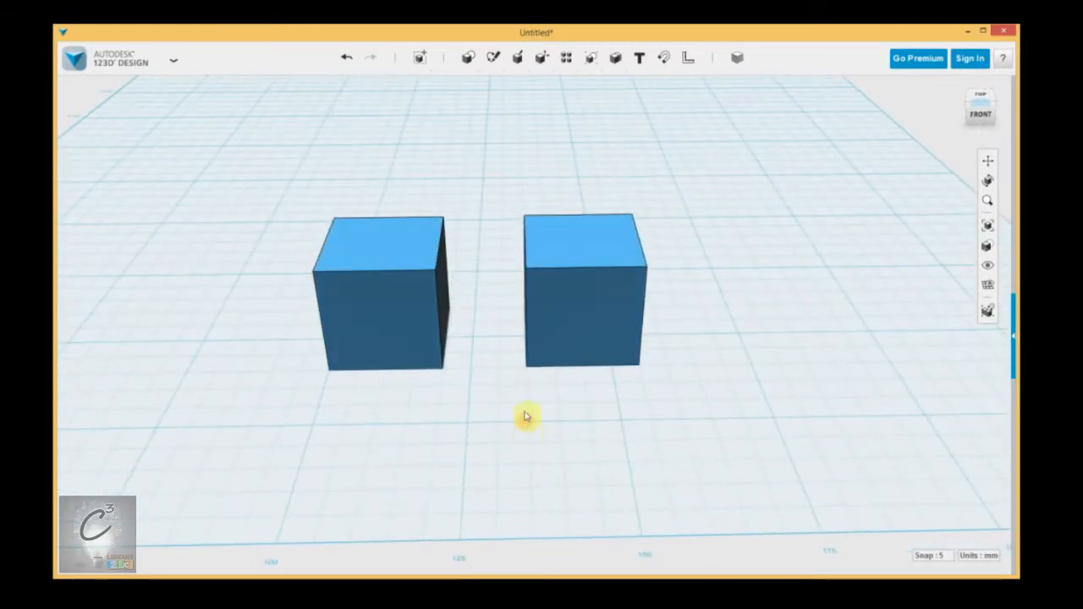
{"action": "middle_click_drag", "start_coordinate": [522, 421], "coordinate": [508, 479]}
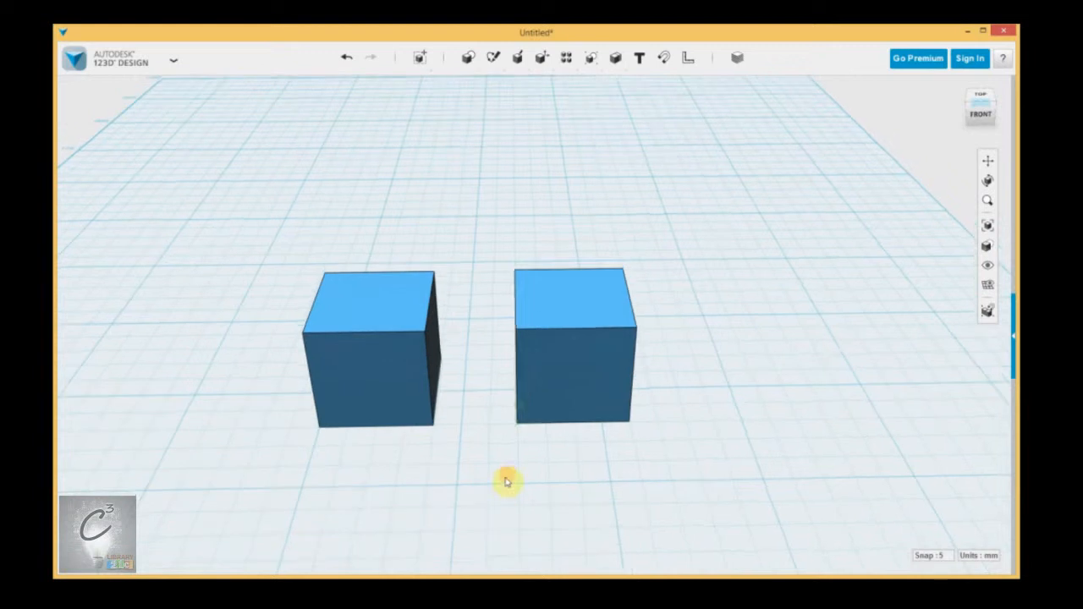
{"action": "left_click", "coordinate": [556, 356]}
{"action": "left_click", "coordinate": [708, 413]}
{"action": "left_click_drag", "start_coordinate": [606, 375], "coordinate": [530, 316]}
{"action": "left_click_drag", "start_coordinate": [529, 356], "coordinate": [593, 326]}
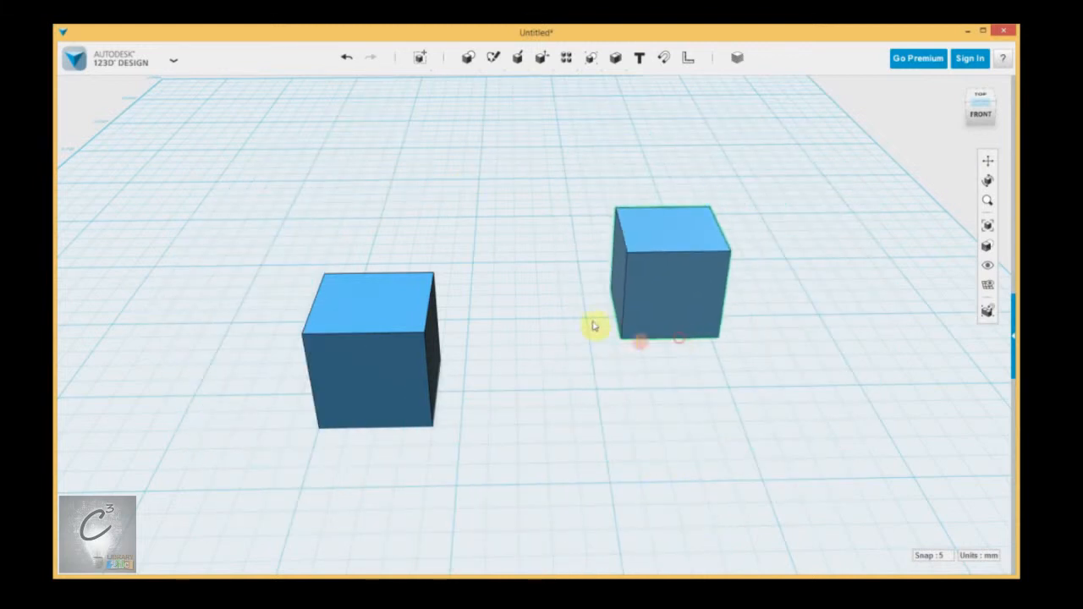
{"action": "left_click", "coordinate": [675, 302]}
{"action": "left_click_drag", "start_coordinate": [672, 335], "coordinate": [622, 447]}
{"action": "right_click_drag", "start_coordinate": [516, 395], "coordinate": [501, 403]}
{"action": "middle_click_drag", "start_coordinate": [490, 401], "coordinate": [531, 408]}
{"action": "right_click_drag", "start_coordinate": [531, 408], "coordinate": [534, 407]}
{"action": "scroll", "coordinate": [754, 400], "scroll_direction": "up", "scroll_amount": 5}
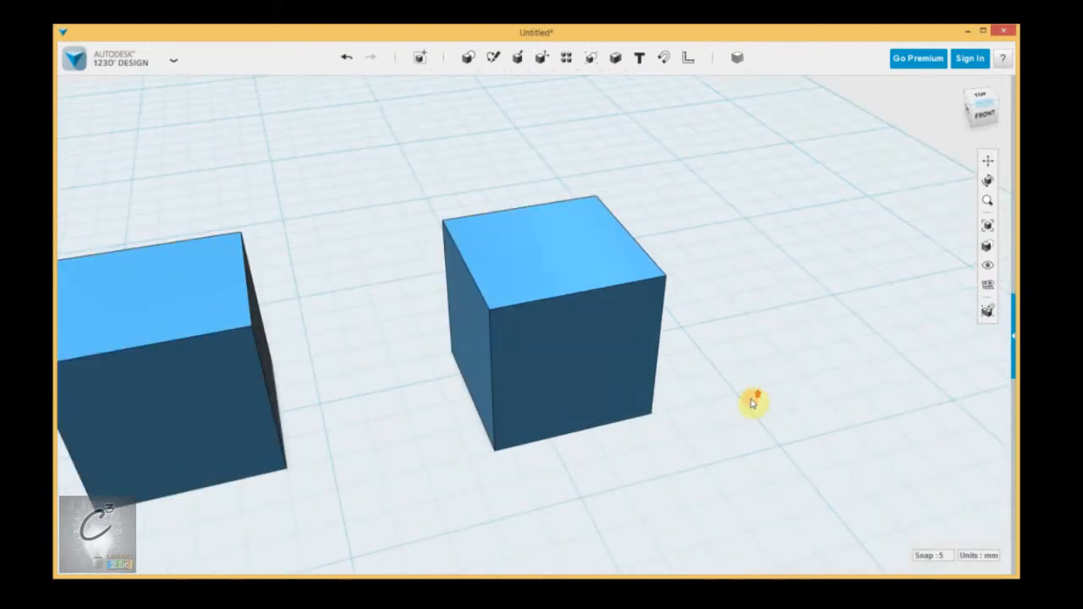
Step: Select the whole right box as a solid to show its options
{"action": "left_click", "coordinate": [537, 296]}
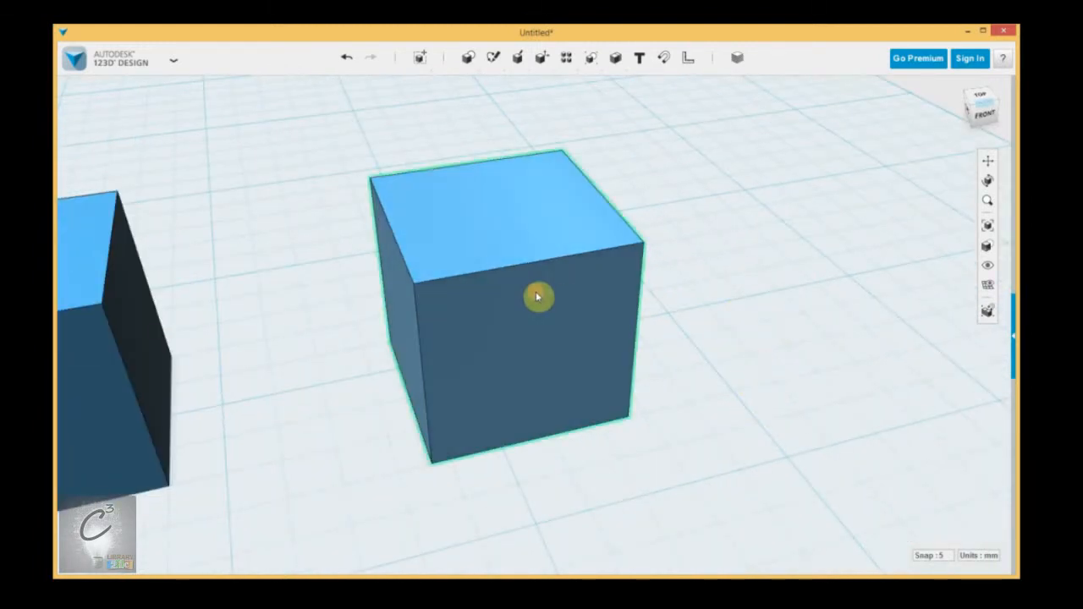
{"action": "left_click", "coordinate": [537, 296]}
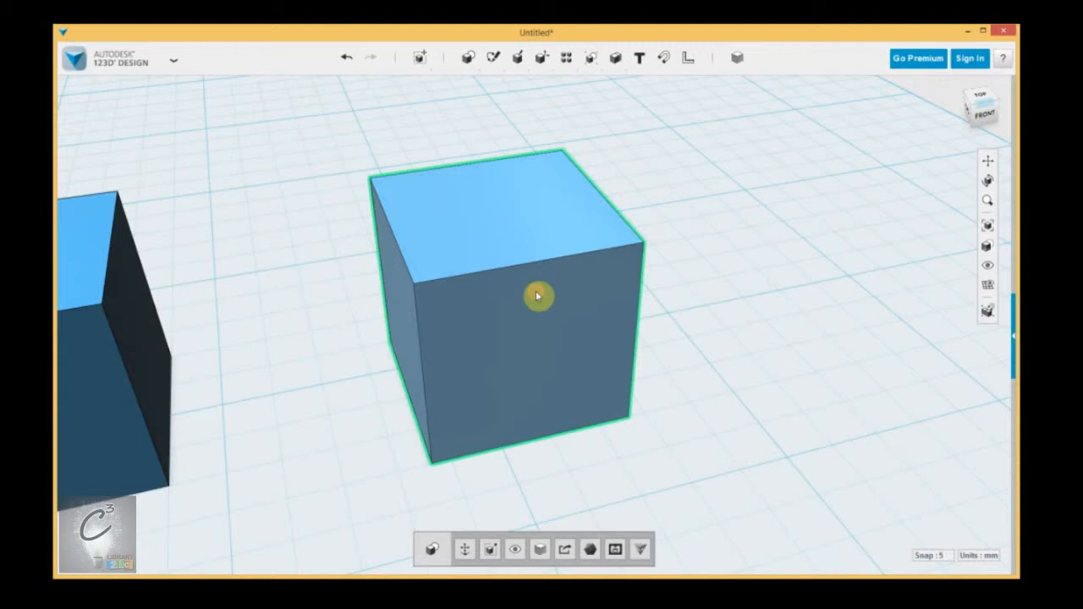
{"action": "left_click", "coordinate": [751, 319]}
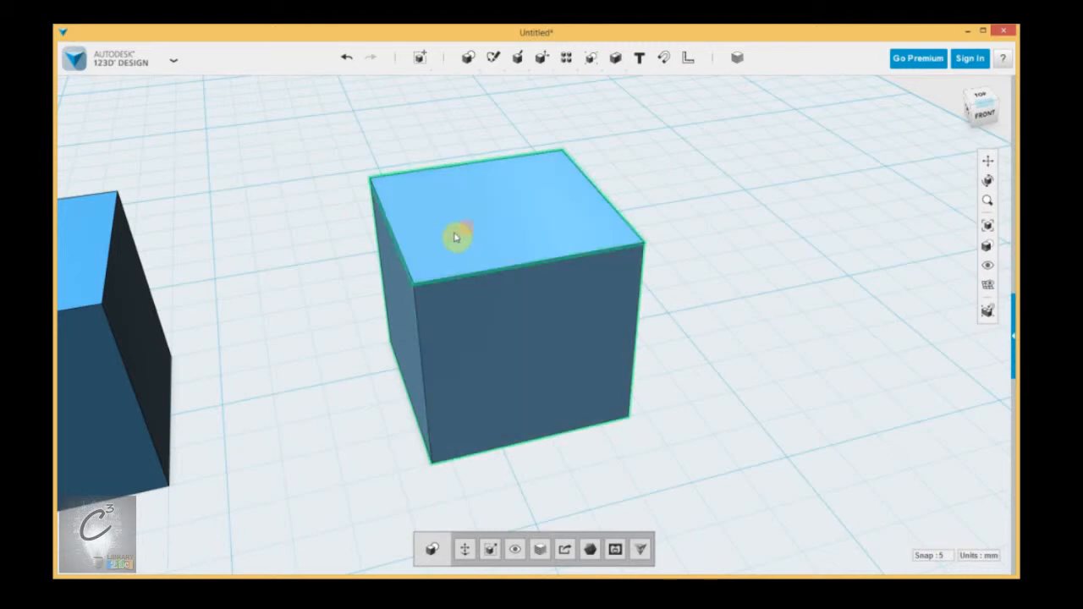
{"action": "middle_click_drag", "start_coordinate": [529, 398], "coordinate": [550, 403]}
{"action": "right_click_drag", "start_coordinate": [550, 403], "coordinate": [531, 422]}
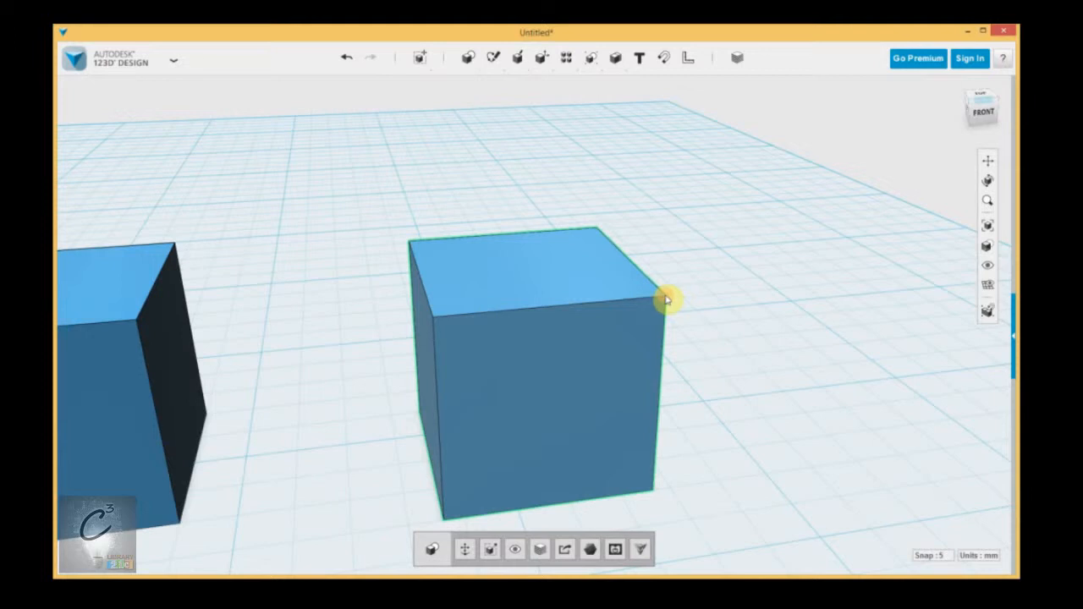
{"action": "scroll", "coordinate": [694, 307], "scroll_direction": "up", "scroll_amount": 5}
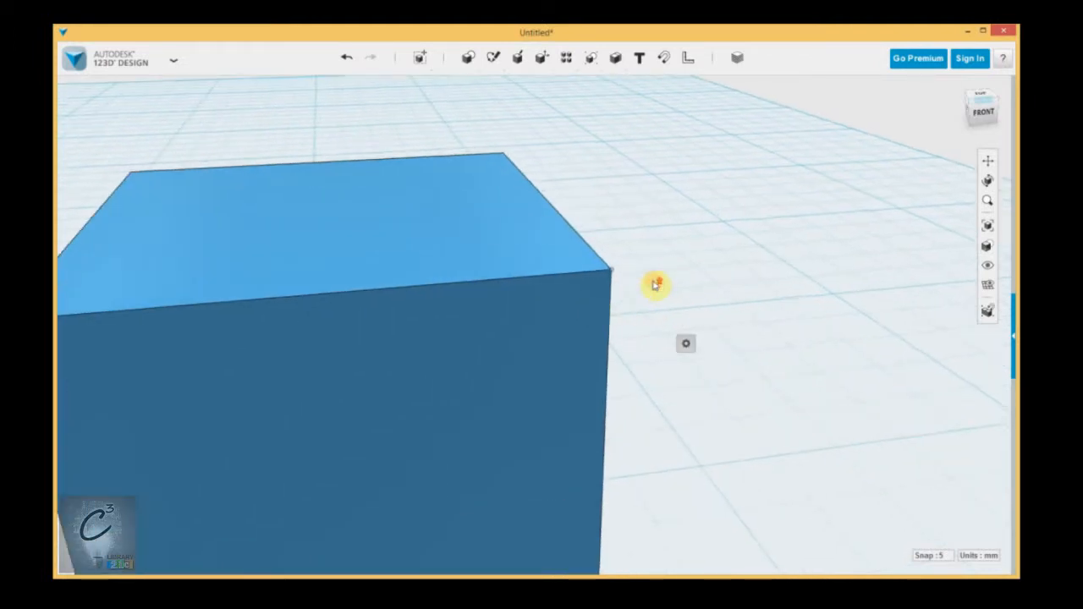
{"action": "scroll", "coordinate": [654, 286], "scroll_direction": "down", "scroll_amount": 5}
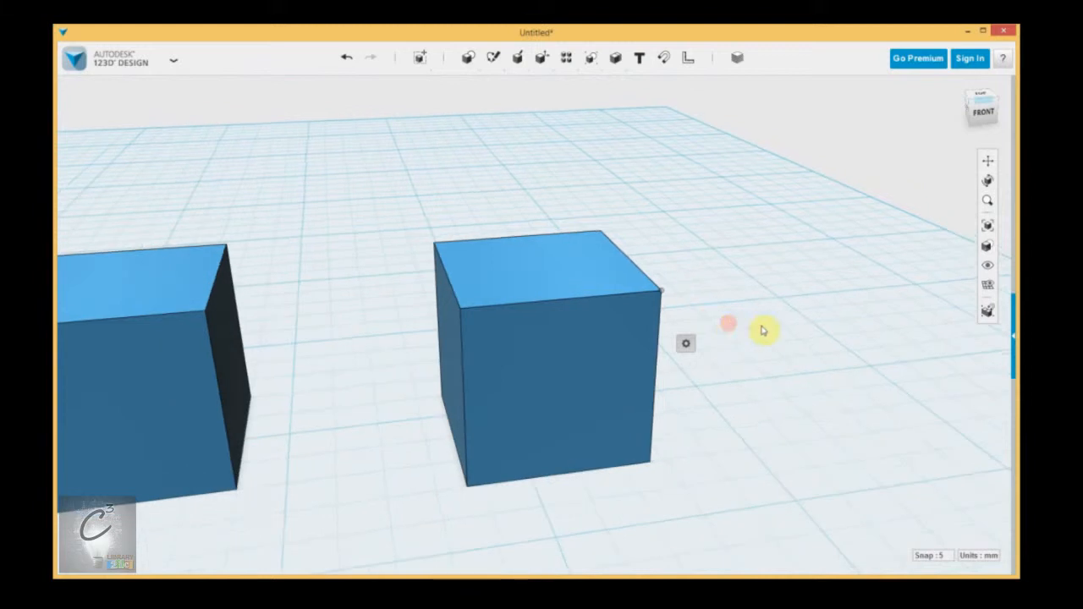
{"action": "left_click", "coordinate": [546, 375]}
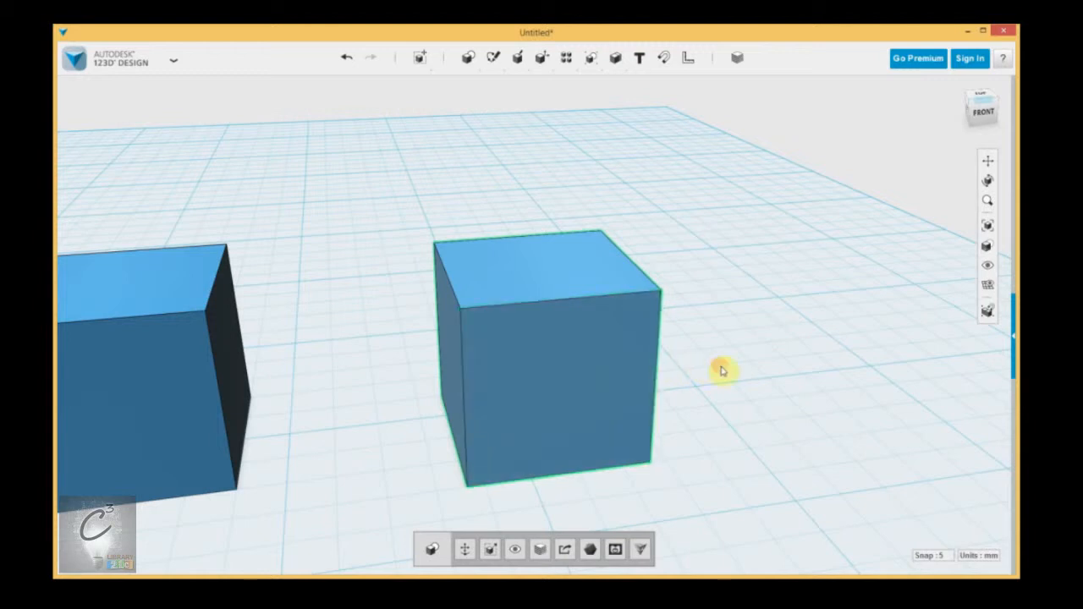
{"action": "right_click_drag", "start_coordinate": [721, 370], "coordinate": [737, 418]}
{"action": "scroll", "coordinate": [738, 419], "scroll_direction": "up", "scroll_amount": 3}
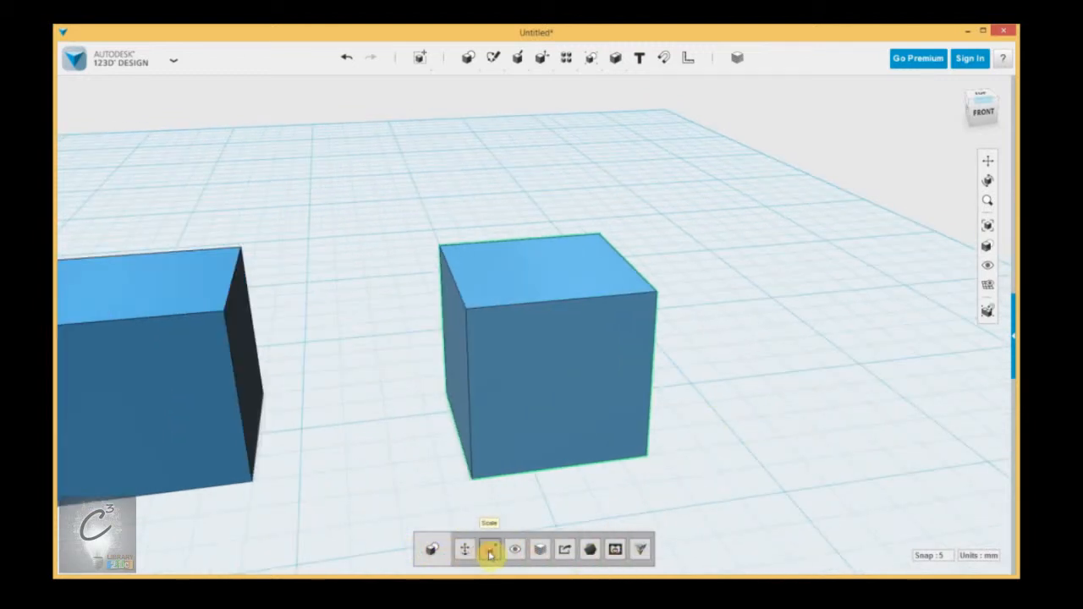
Step: Select only the front face of the right box
{"action": "left_click", "coordinate": [542, 362]}
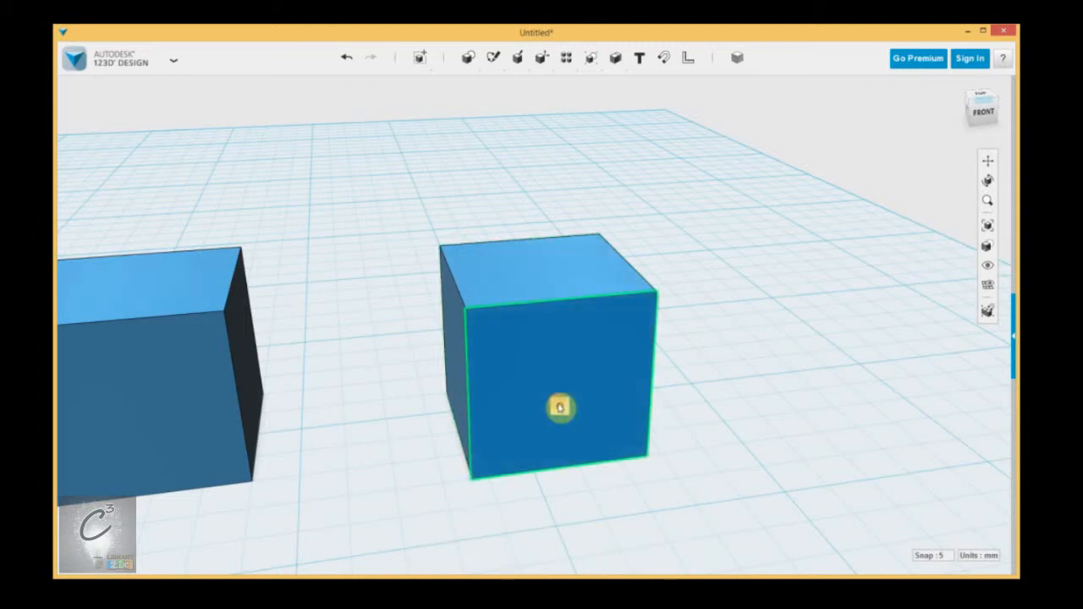
{"action": "mouse_move", "coordinate": [559, 407]}
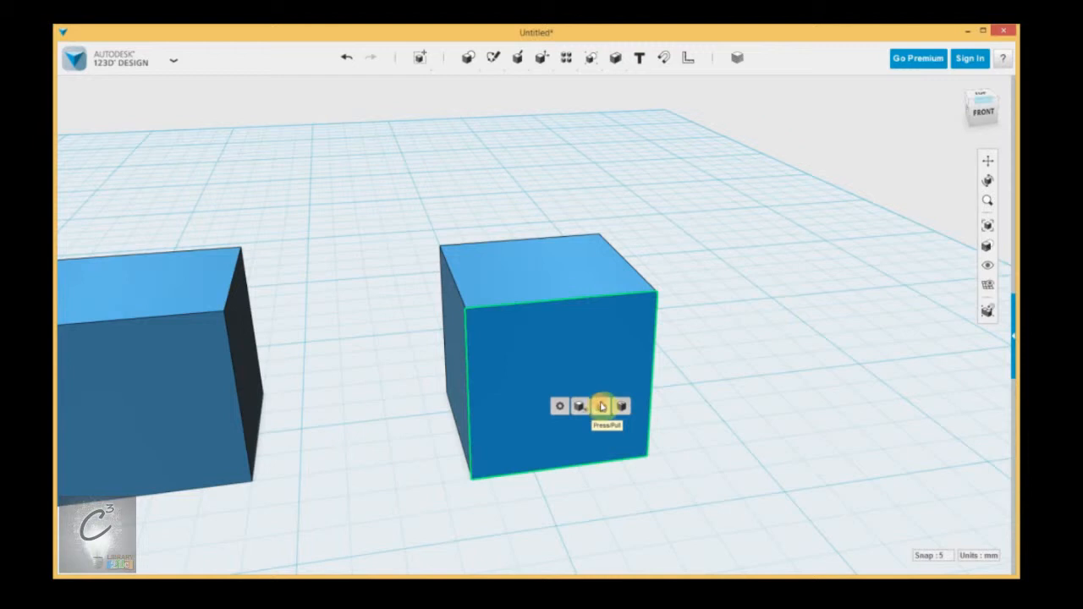
{"action": "left_click", "coordinate": [750, 373]}
Step: Select the top front edge of the right box to show its edge options
{"action": "left_click", "coordinate": [515, 322]}
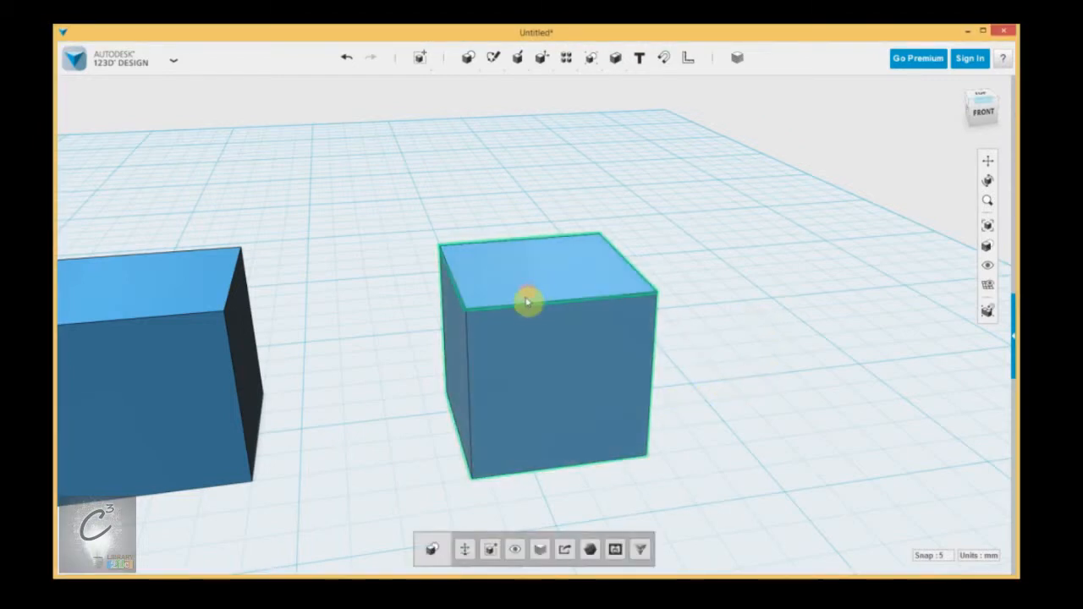
{"action": "left_click", "coordinate": [526, 310]}
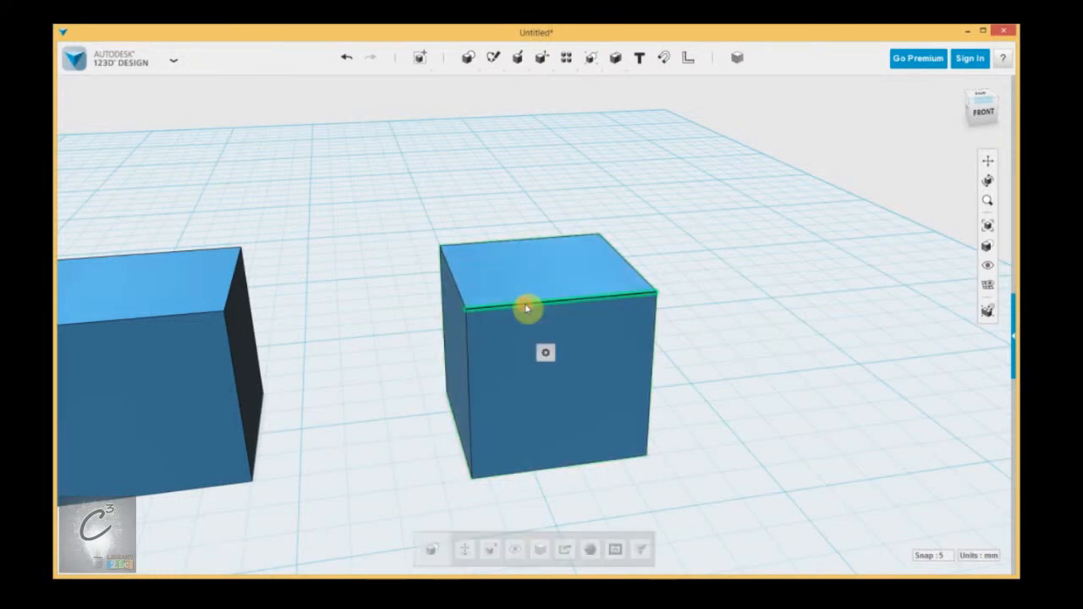
{"action": "mouse_move", "coordinate": [544, 352]}
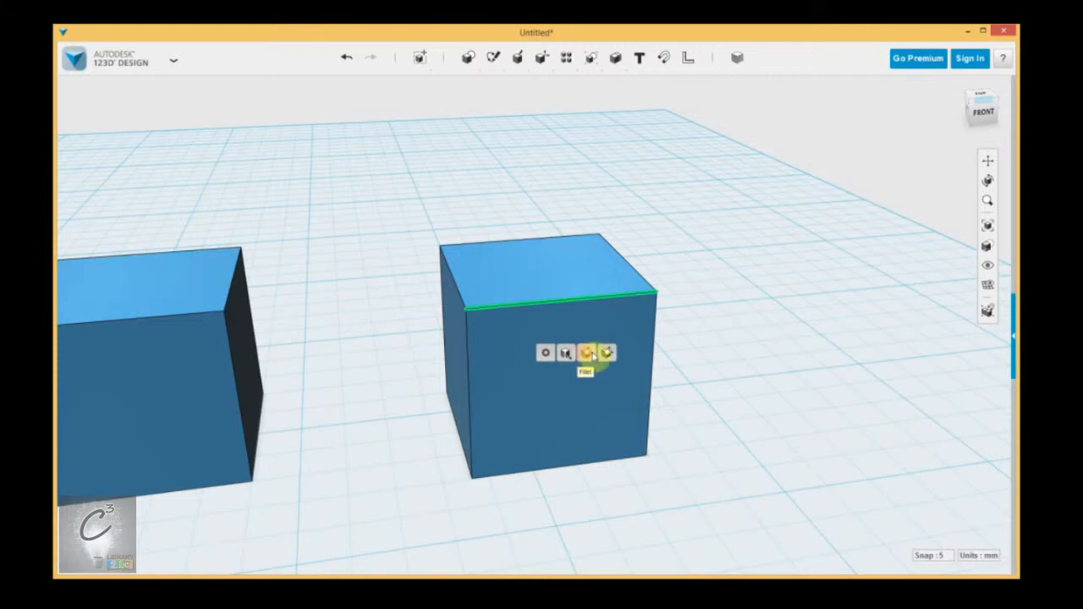
{"action": "left_click", "coordinate": [740, 352]}
Step: Select a corner vertex of the right box to show its Tweak option
{"action": "left_click", "coordinate": [603, 308]}
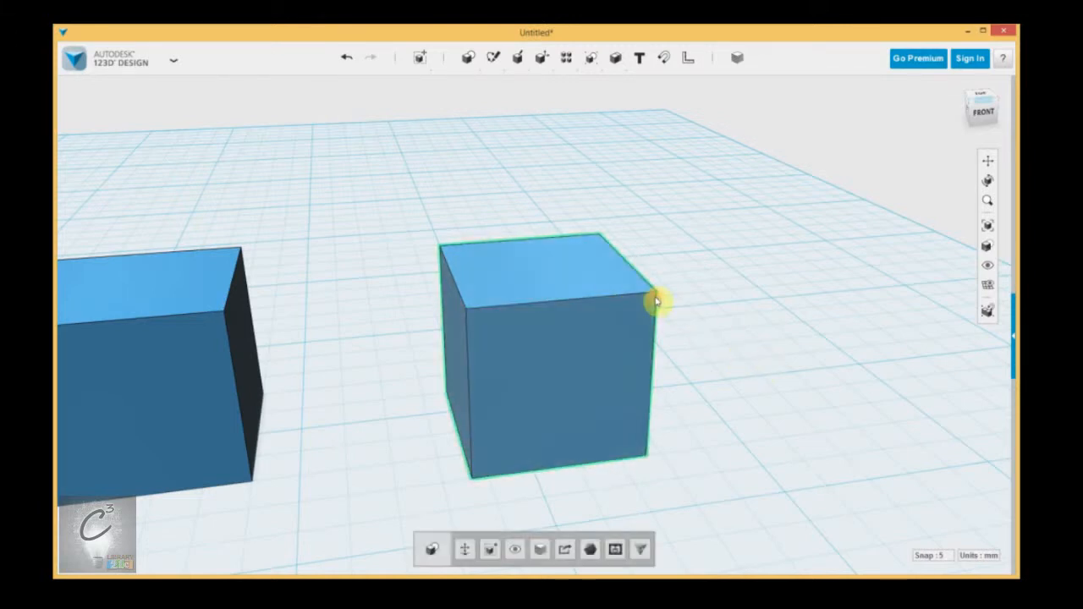
{"action": "left_click", "coordinate": [657, 294]}
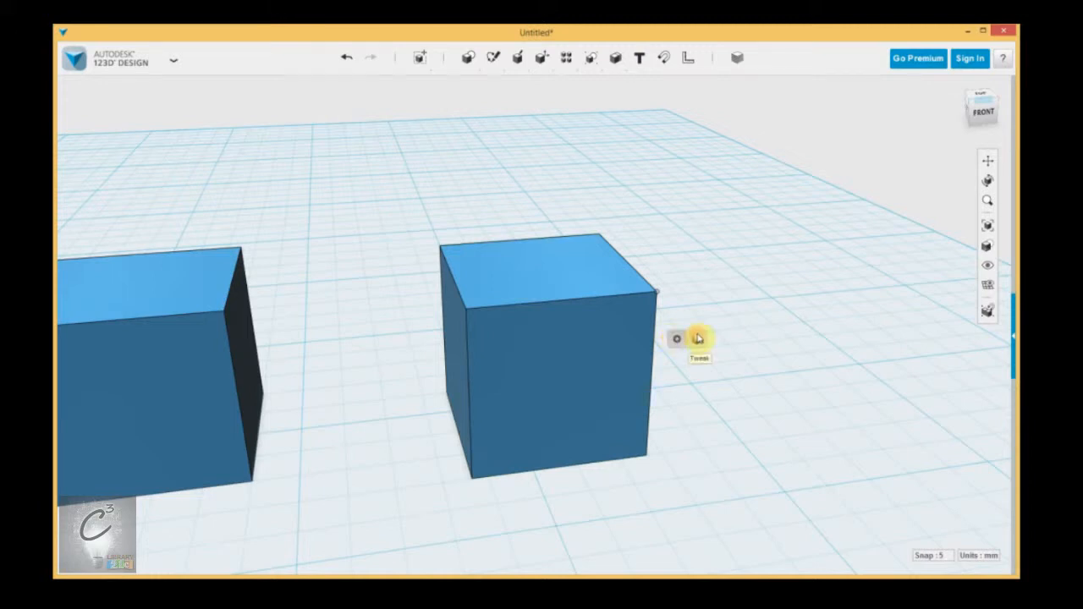
{"action": "left_click", "coordinate": [706, 300]}
{"action": "right_click_drag", "start_coordinate": [758, 335], "coordinate": [727, 359]}
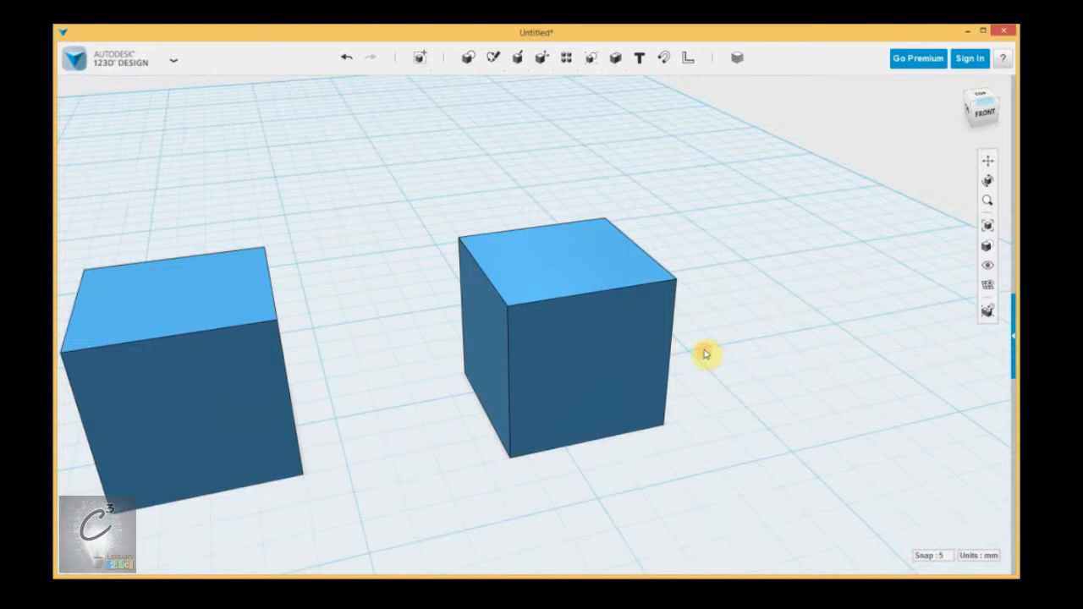
{"action": "left_click", "coordinate": [579, 328]}
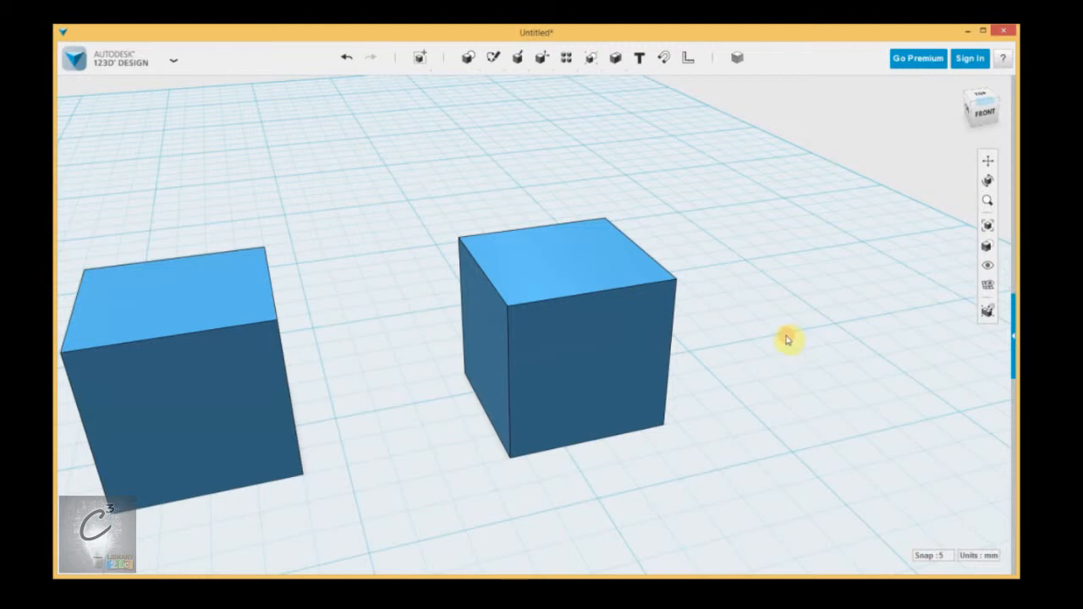
Step: Orbit and zoom the view around the two boxes to explore 3D navigation
{"action": "mouse_move", "coordinate": [786, 342]}
{"action": "right_mouse_down"}
{"action": "mouse_move", "coordinate": [776, 358]}
{"action": "mouse_move", "coordinate": [684, 330]}
{"action": "mouse_move", "coordinate": [690, 387]}
{"action": "mouse_move", "coordinate": [805, 365]}
{"action": "mouse_move", "coordinate": [740, 324]}
{"action": "mouse_move", "coordinate": [719, 380]}
{"action": "mouse_move", "coordinate": [764, 344]}
{"action": "right_mouse_up"}
{"action": "scroll", "coordinate": [764, 344], "scroll_direction": "down", "scroll_amount": 6}
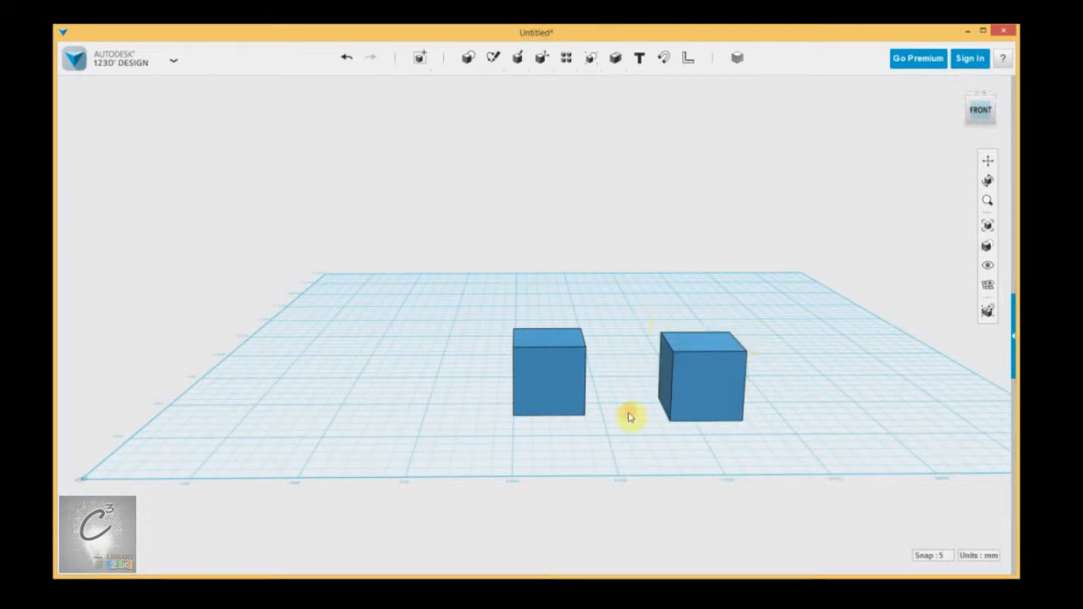
{"action": "middle_click_drag", "start_coordinate": [624, 420], "coordinate": [546, 393]}
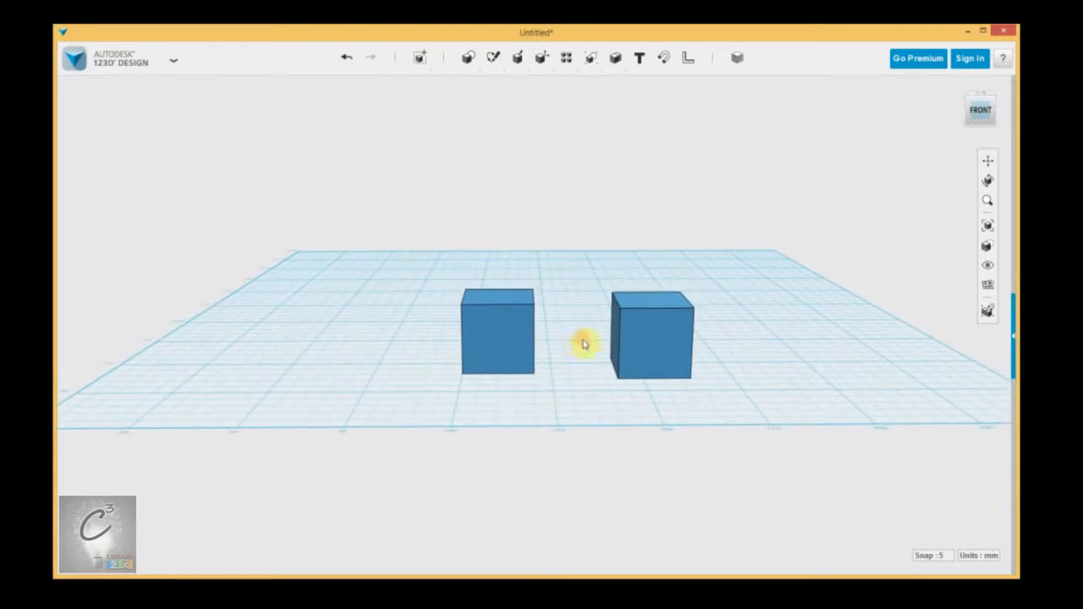
{"action": "scroll", "coordinate": [565, 339], "scroll_direction": "up", "scroll_amount": 5}
{"action": "scroll", "coordinate": [563, 346], "scroll_direction": "down", "scroll_amount": 6}
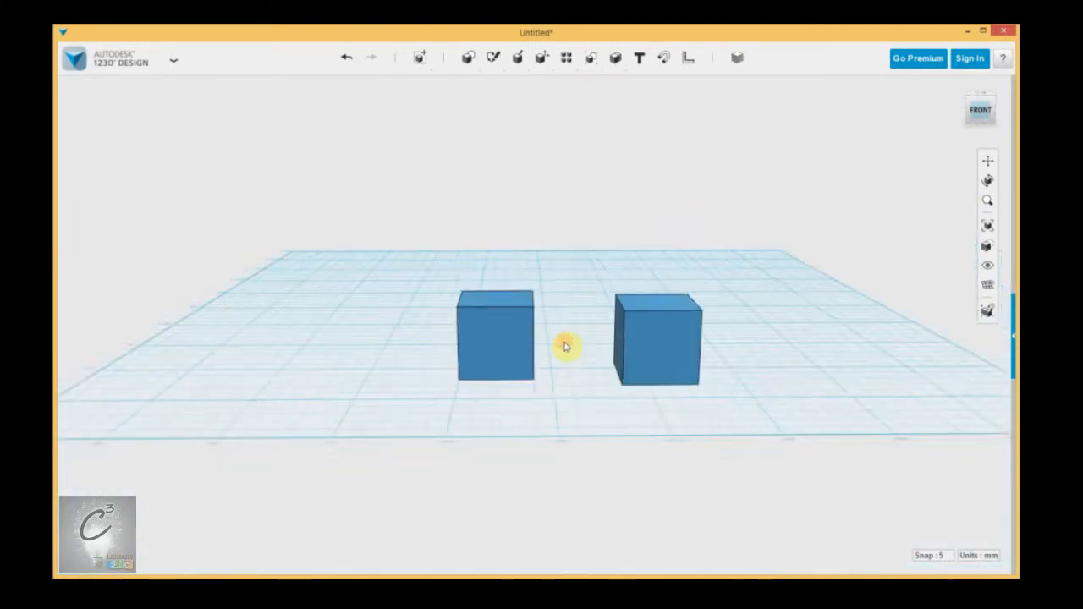
{"action": "scroll", "coordinate": [571, 350], "scroll_direction": "up", "scroll_amount": 6}
{"action": "scroll", "coordinate": [574, 356], "scroll_direction": "down", "scroll_amount": 6}
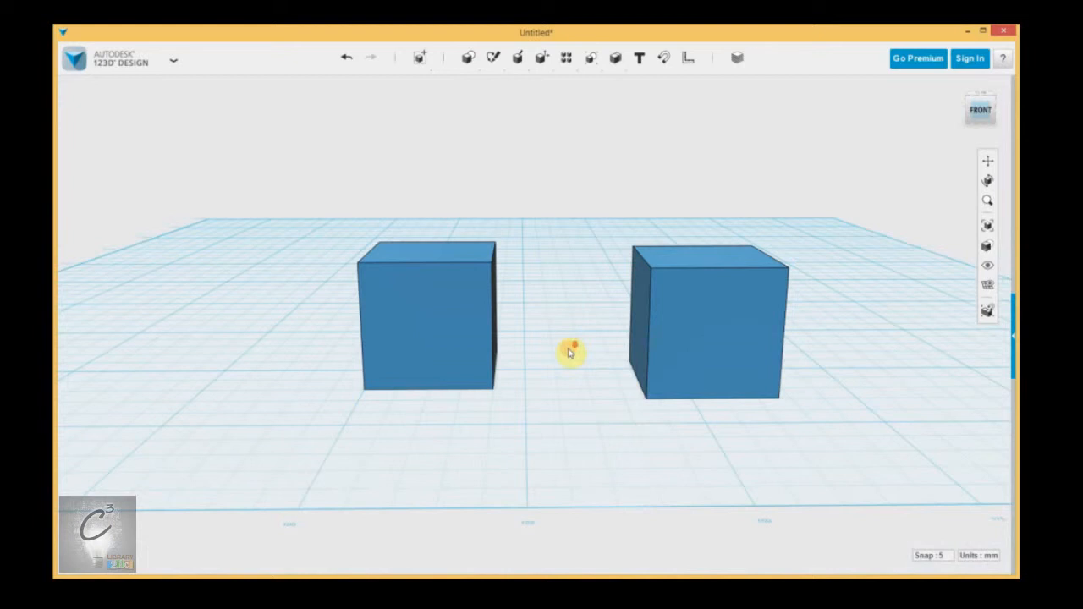
{"action": "scroll", "coordinate": [574, 350], "scroll_direction": "up", "scroll_amount": 4}
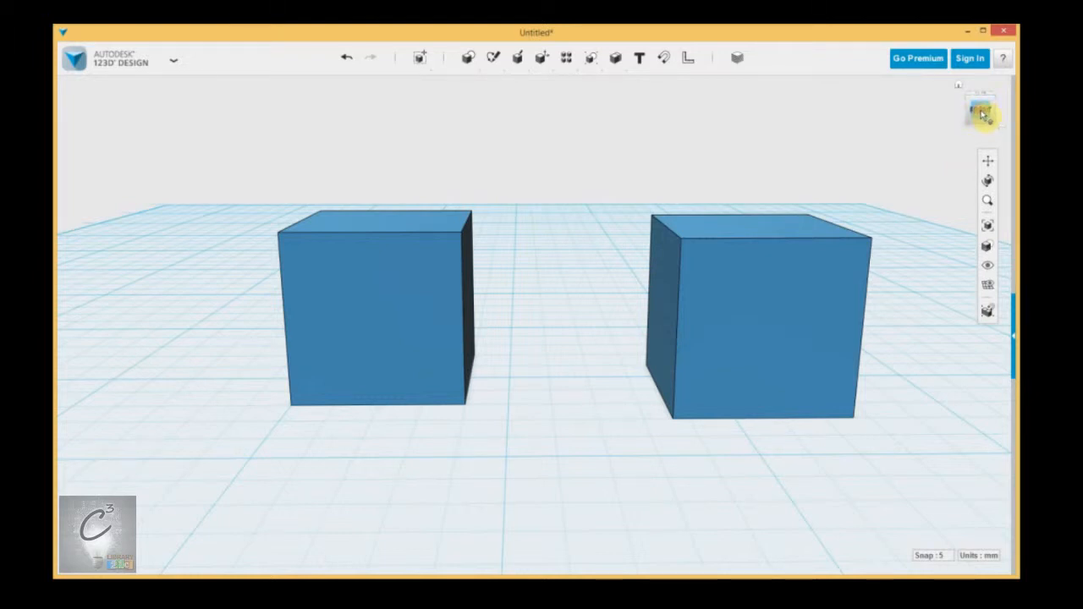
Step: Switch between the front, right and top standard views with the view cube and orbit from it
{"action": "left_click", "coordinate": [982, 115]}
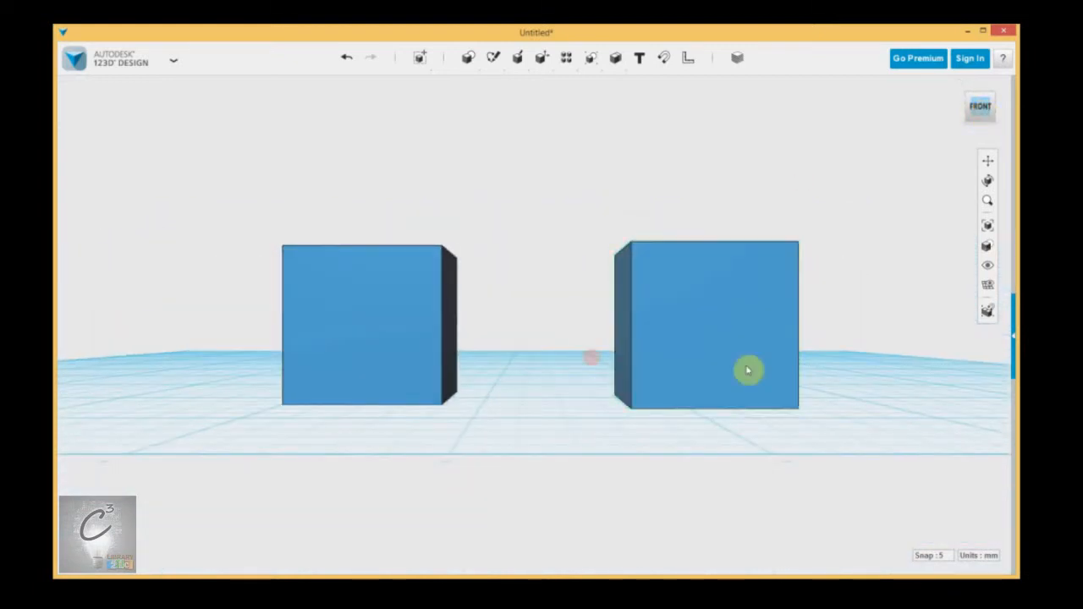
{"action": "left_click", "coordinate": [558, 364]}
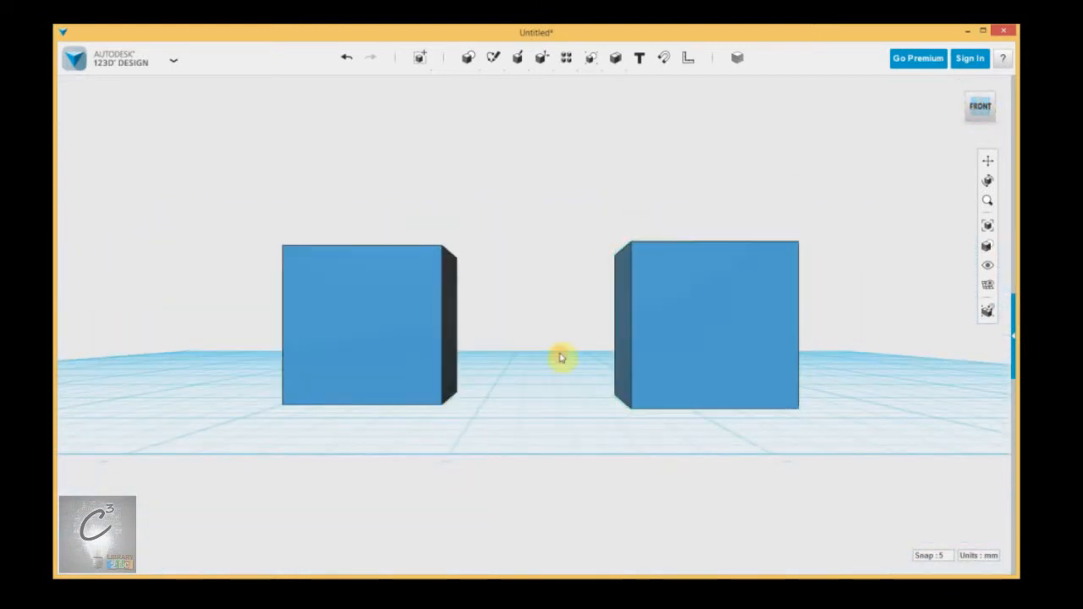
{"action": "left_click", "coordinate": [995, 111]}
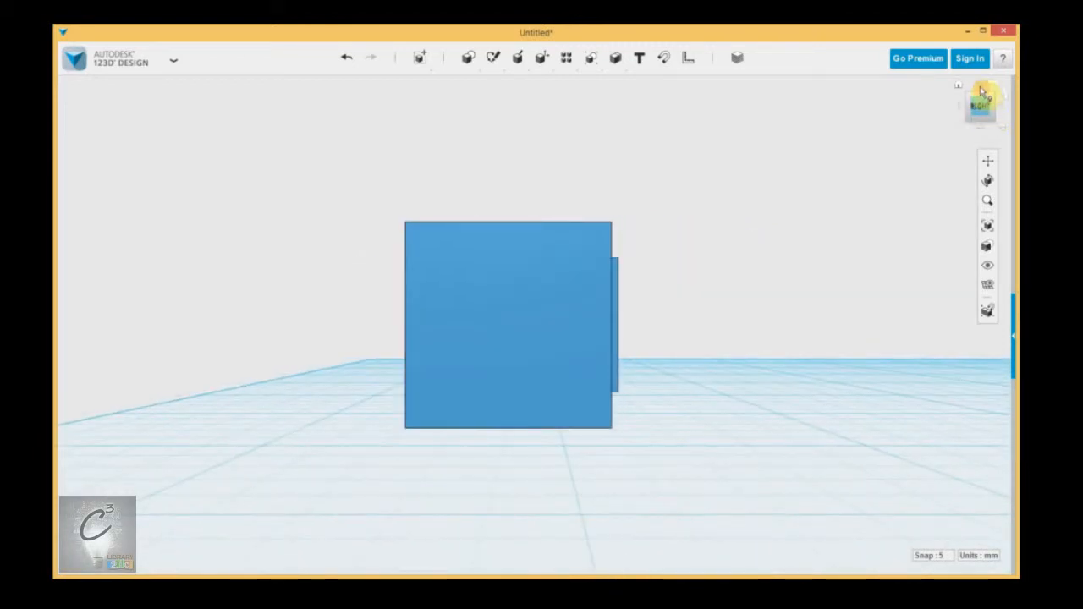
{"action": "left_click", "coordinate": [982, 92]}
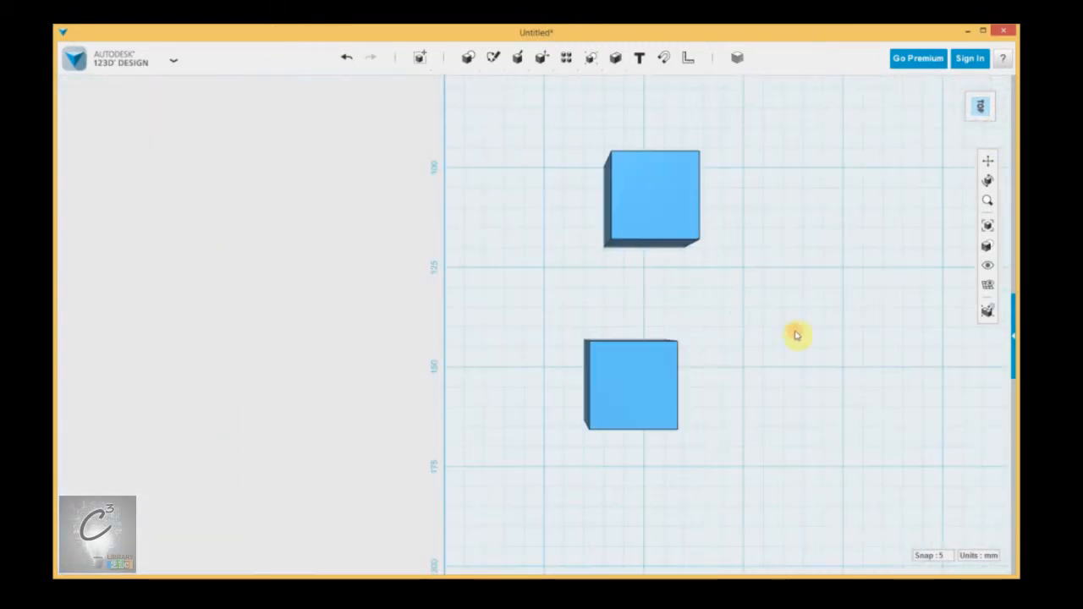
{"action": "middle_click_drag", "start_coordinate": [795, 336], "coordinate": [663, 297]}
{"action": "scroll", "coordinate": [663, 297], "scroll_direction": "down", "scroll_amount": 2}
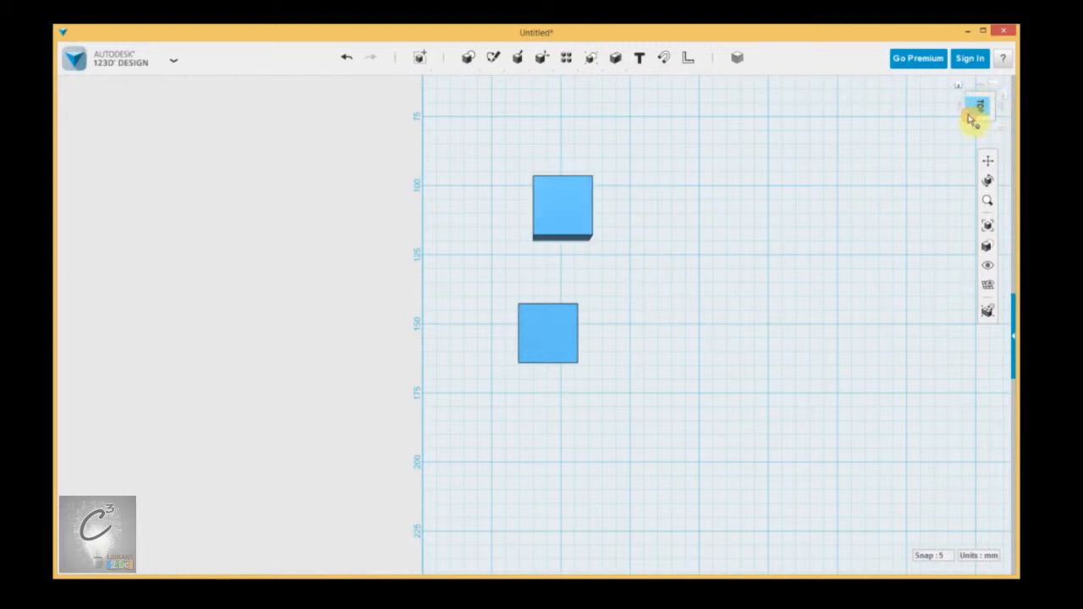
{"action": "left_click_drag", "start_coordinate": [972, 123], "coordinate": [862, 248]}
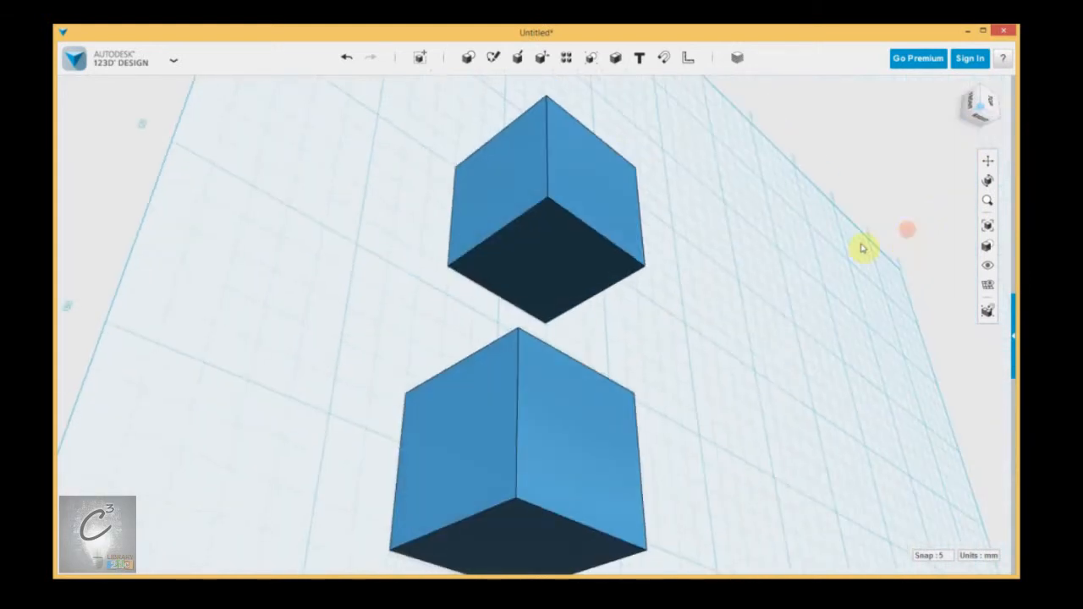
{"action": "left_click", "coordinate": [972, 104]}
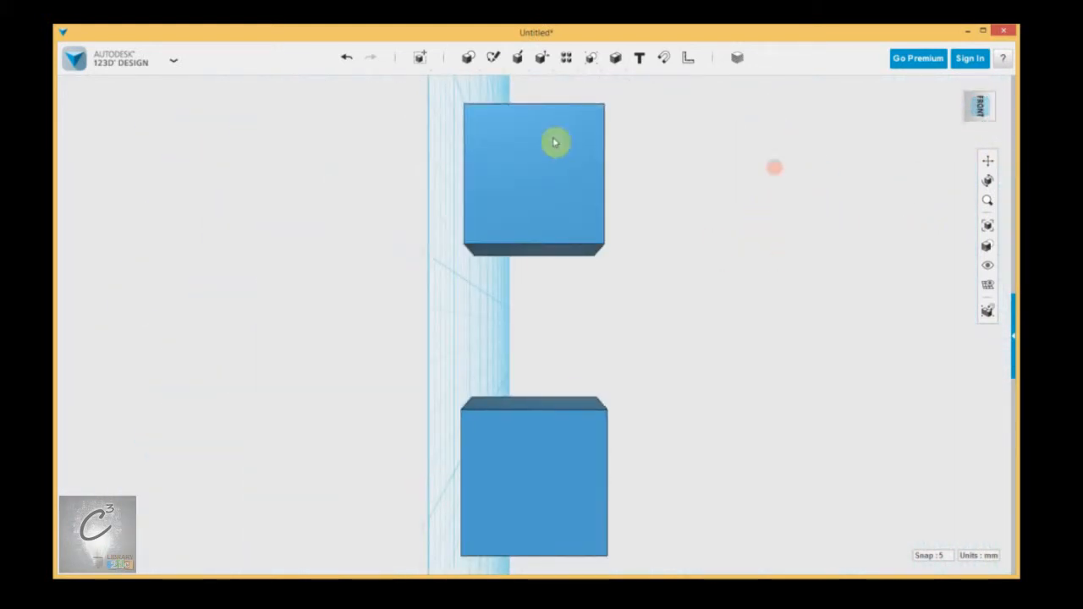
Step: Rotate the views with the view cube arrows and return to the home view
{"action": "scroll", "coordinate": [617, 363], "scroll_direction": "down", "scroll_amount": 3}
{"action": "middle_click_drag", "start_coordinate": [696, 366], "coordinate": [616, 388]}
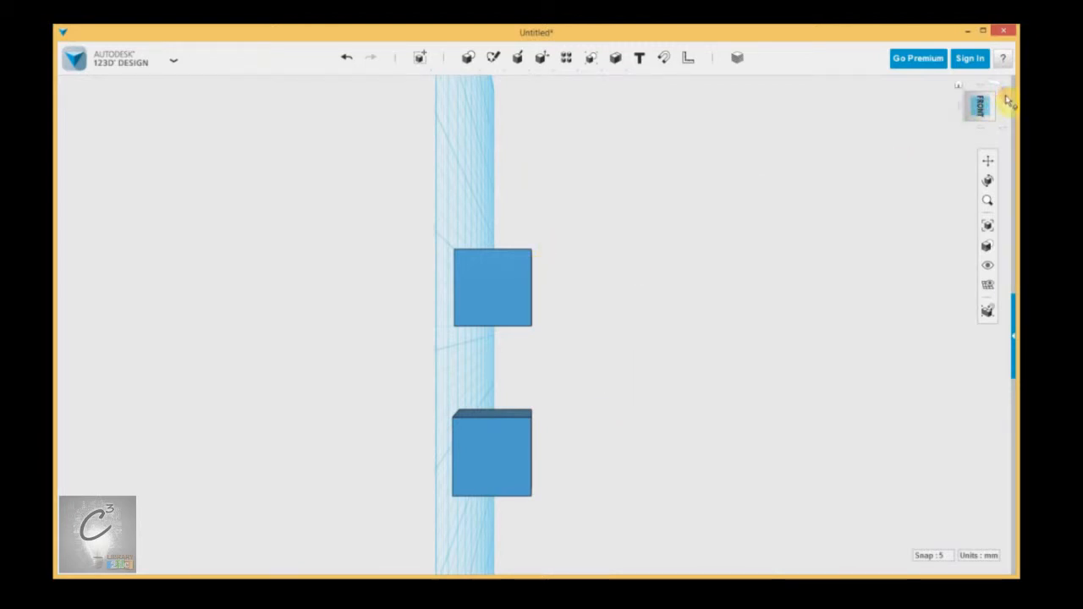
{"action": "left_click", "coordinate": [1009, 100]}
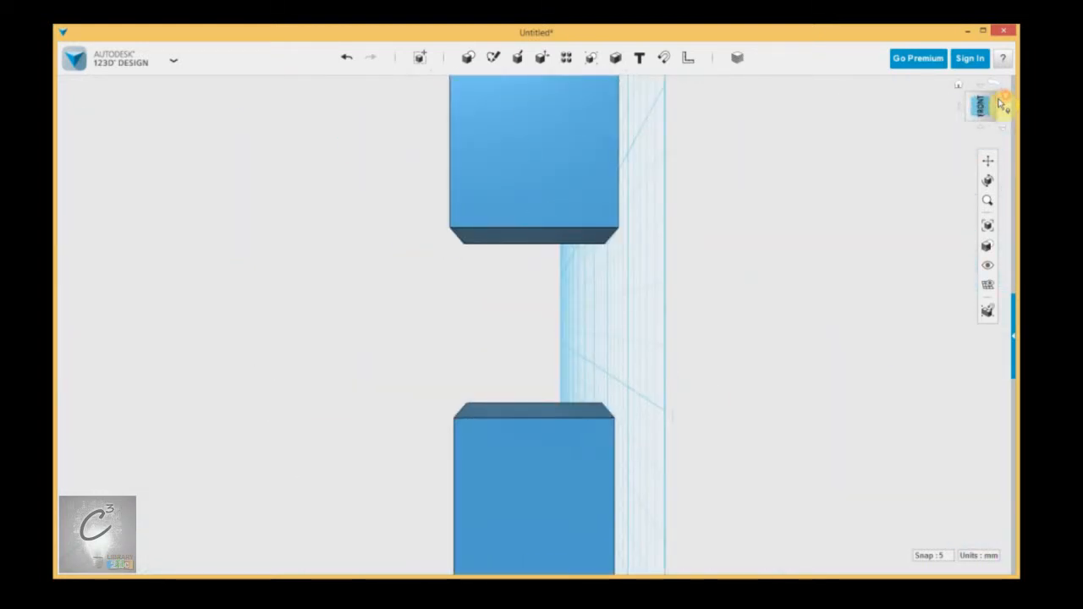
{"action": "left_click", "coordinate": [1003, 100]}
{"action": "right_click_drag", "start_coordinate": [582, 204], "coordinate": [574, 216]}
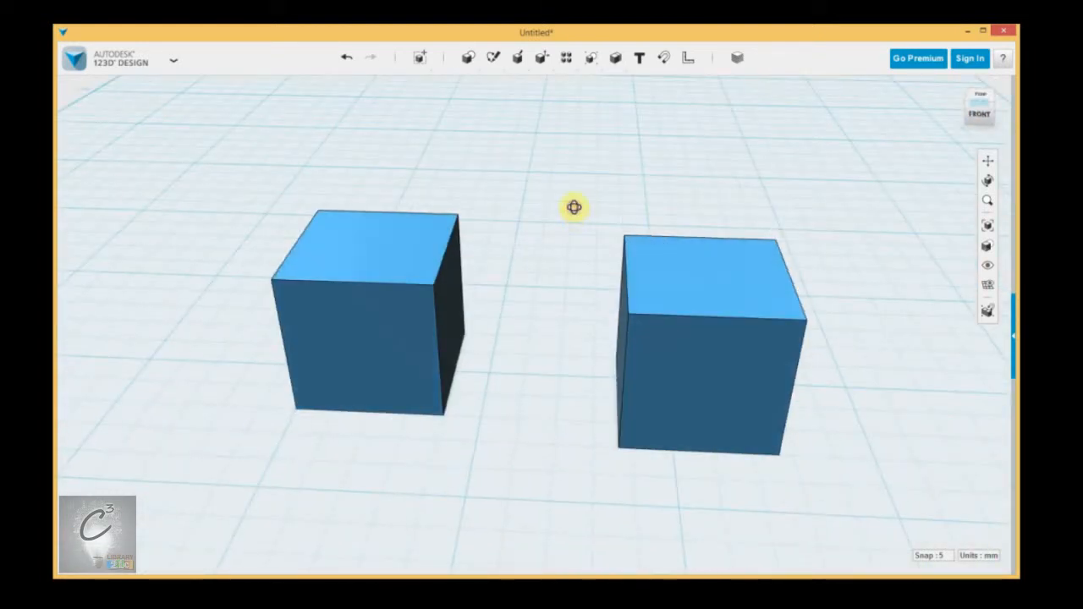
{"action": "left_click", "coordinate": [960, 85]}
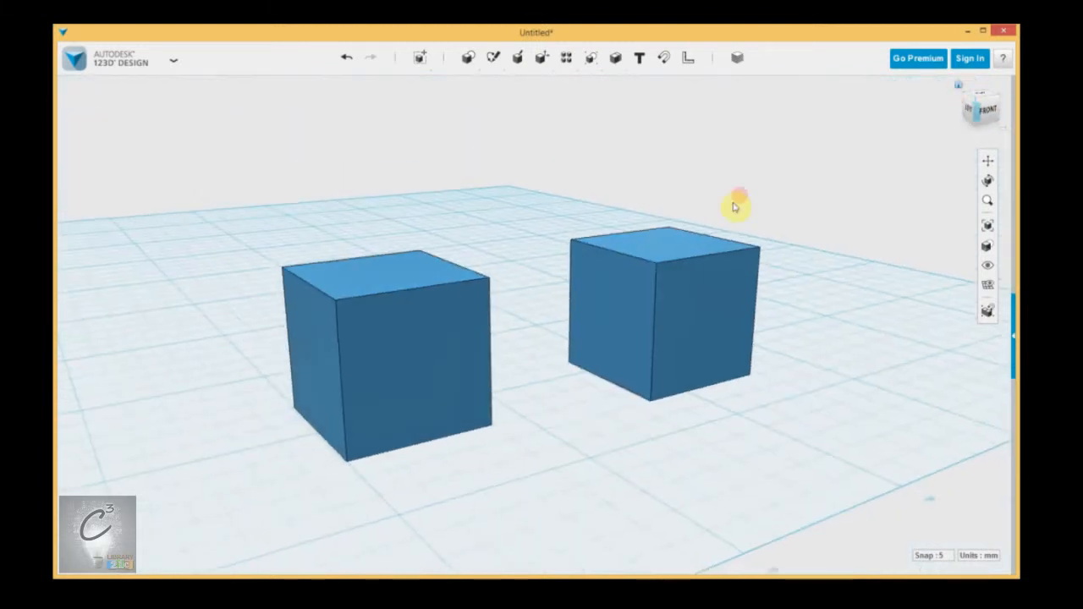
Step: Zoom, orbit and pan the view around the two boxes
{"action": "scroll", "coordinate": [728, 216], "scroll_direction": "down", "scroll_amount": 3}
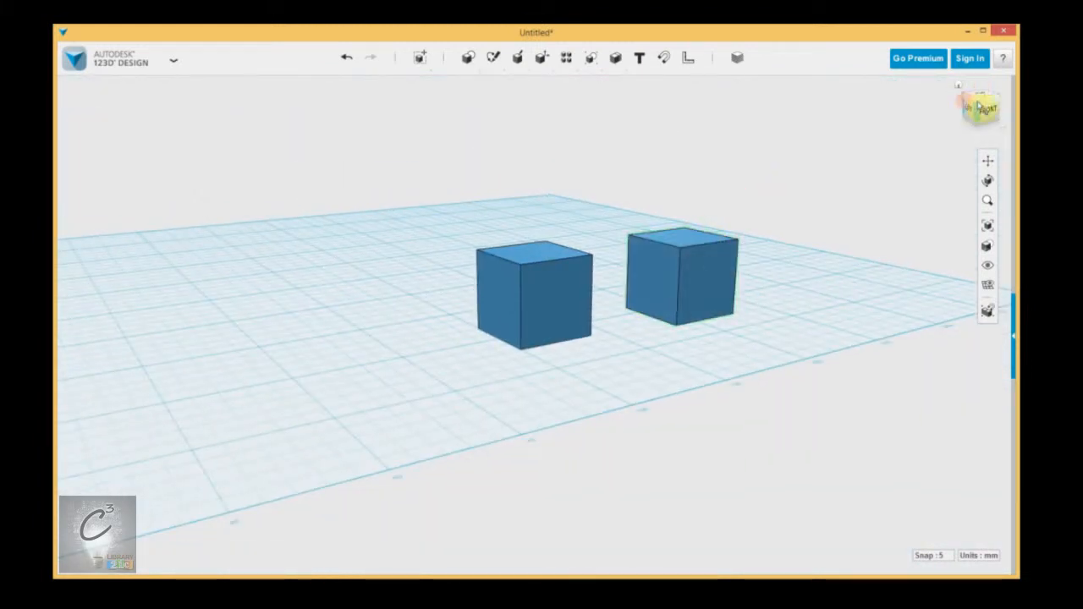
{"action": "right_click_drag", "start_coordinate": [823, 163], "coordinate": [780, 265]}
{"action": "left_click", "coordinate": [994, 135]}
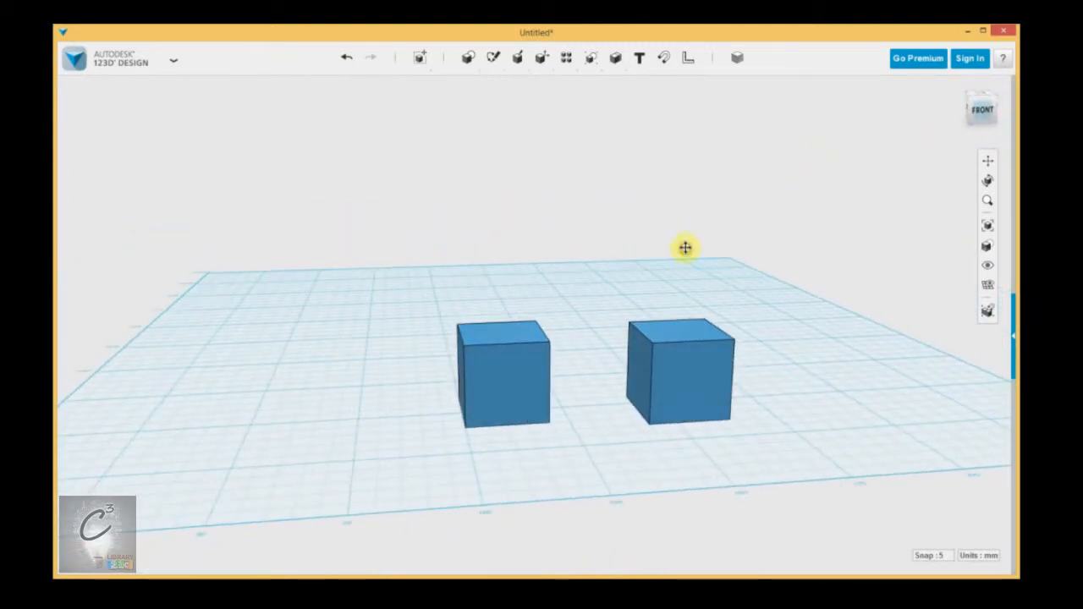
{"action": "middle_click_drag", "start_coordinate": [686, 248], "coordinate": [674, 229]}
{"action": "right_click_drag", "start_coordinate": [675, 229], "coordinate": [674, 232]}
{"action": "middle_click_drag", "start_coordinate": [646, 240], "coordinate": [646, 251]}
{"action": "scroll", "coordinate": [643, 261], "scroll_direction": "up", "scroll_amount": 4}
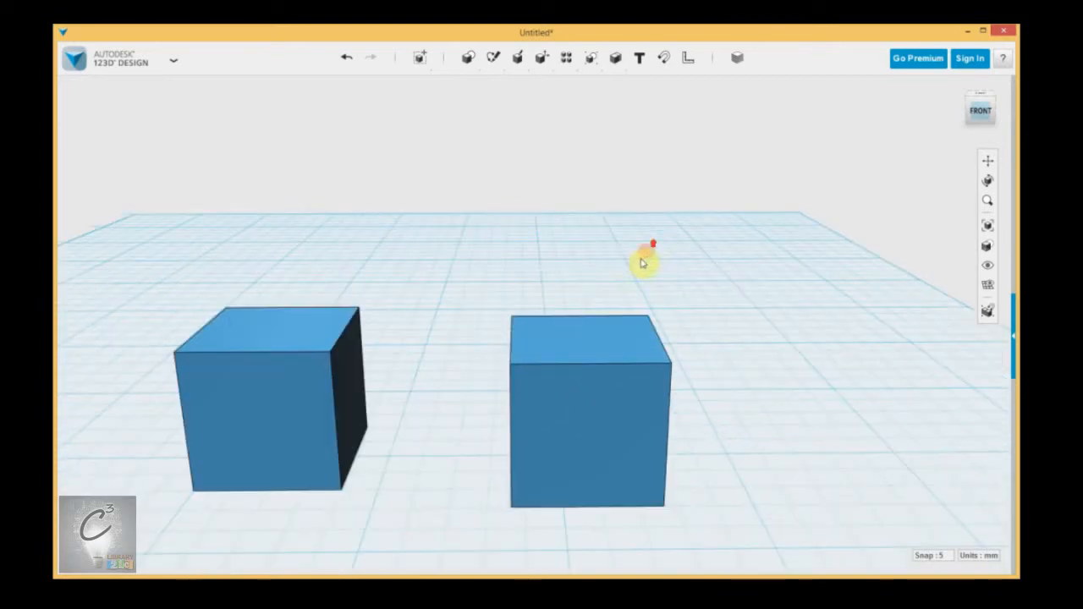
{"action": "scroll", "coordinate": [547, 235], "scroll_direction": "down", "scroll_amount": 6}
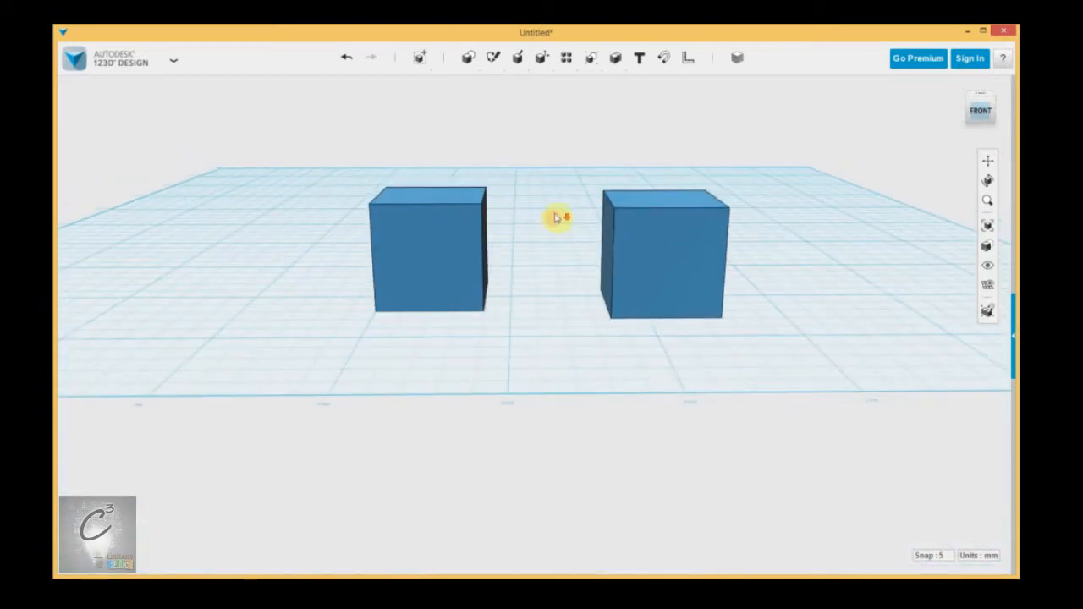
{"action": "middle_click_drag", "start_coordinate": [557, 219], "coordinate": [556, 297]}
{"action": "mouse_move", "coordinate": [699, 271]}
{"action": "right_mouse_down"}
{"action": "mouse_move", "coordinate": [643, 276]}
{"action": "mouse_move", "coordinate": [684, 263]}
{"action": "mouse_move", "coordinate": [699, 279]}
{"action": "right_mouse_up"}
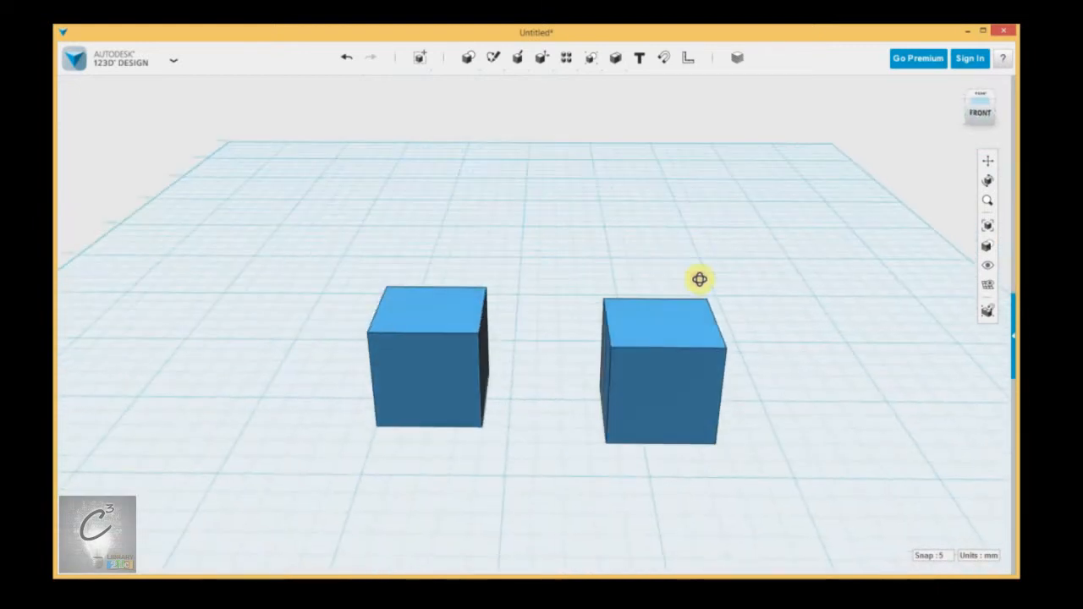
Step: Insert a cone primitive behind the boxes and a sphere primitive on the left of the grid
{"action": "mouse_move", "coordinate": [476, 74]}
{"action": "left_click", "coordinate": [515, 84]}
{"action": "left_click", "coordinate": [542, 187]}
{"action": "mouse_move", "coordinate": [467, 60]}
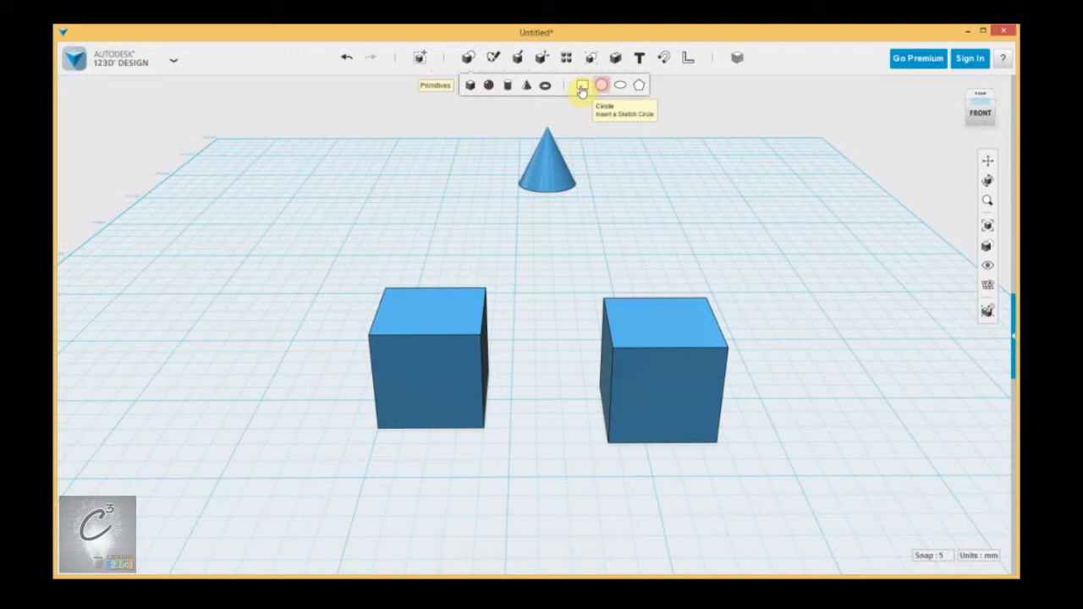
{"action": "left_click", "coordinate": [492, 87]}
{"action": "left_click", "coordinate": [320, 267]}
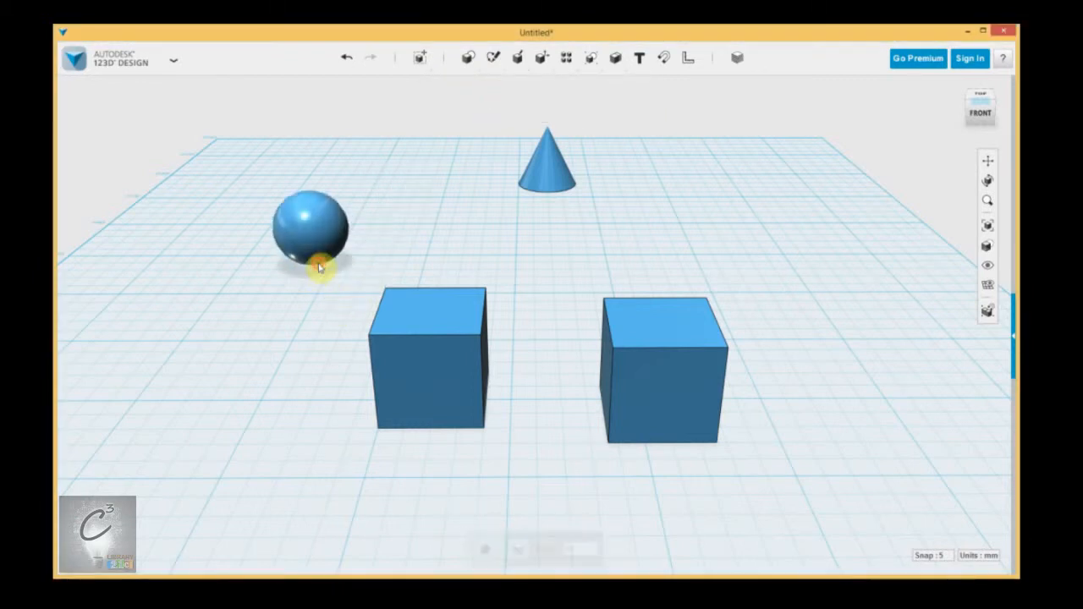
Step: Move the right box further to the right on the grid
{"action": "left_click_drag", "start_coordinate": [680, 392], "coordinate": [785, 423]}
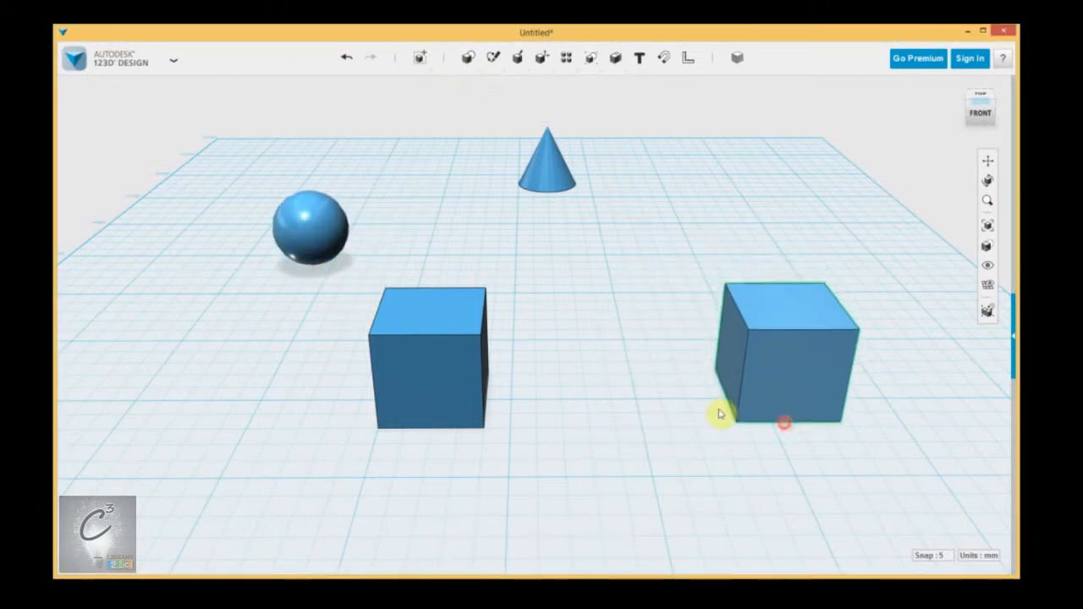
Step: View the scene from the front and orbit, zoom and pan around the shapes
{"action": "left_click", "coordinate": [980, 111]}
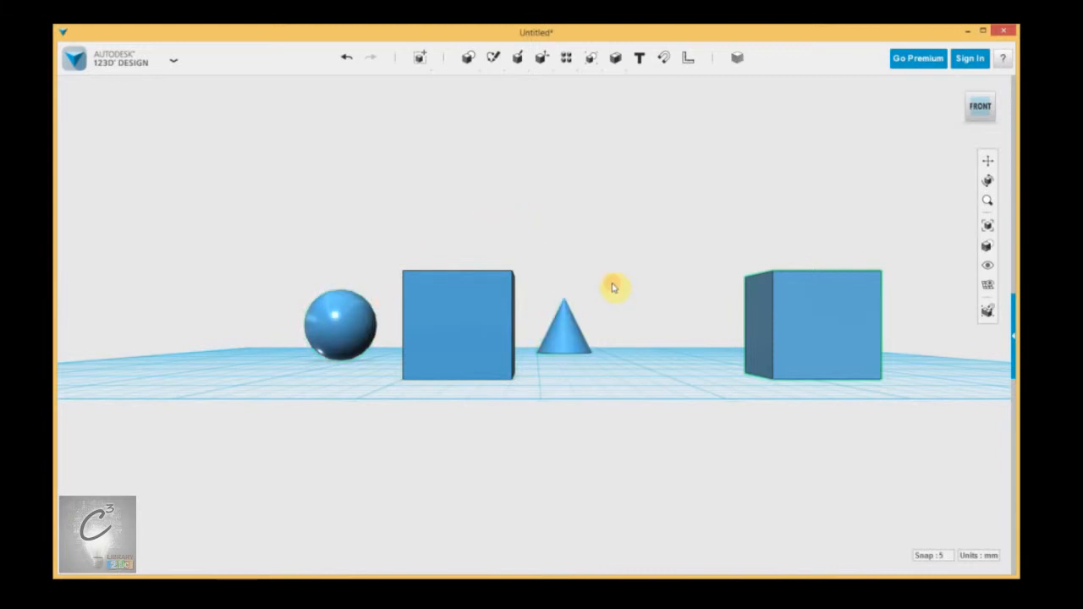
{"action": "right_click_drag", "start_coordinate": [614, 284], "coordinate": [617, 338]}
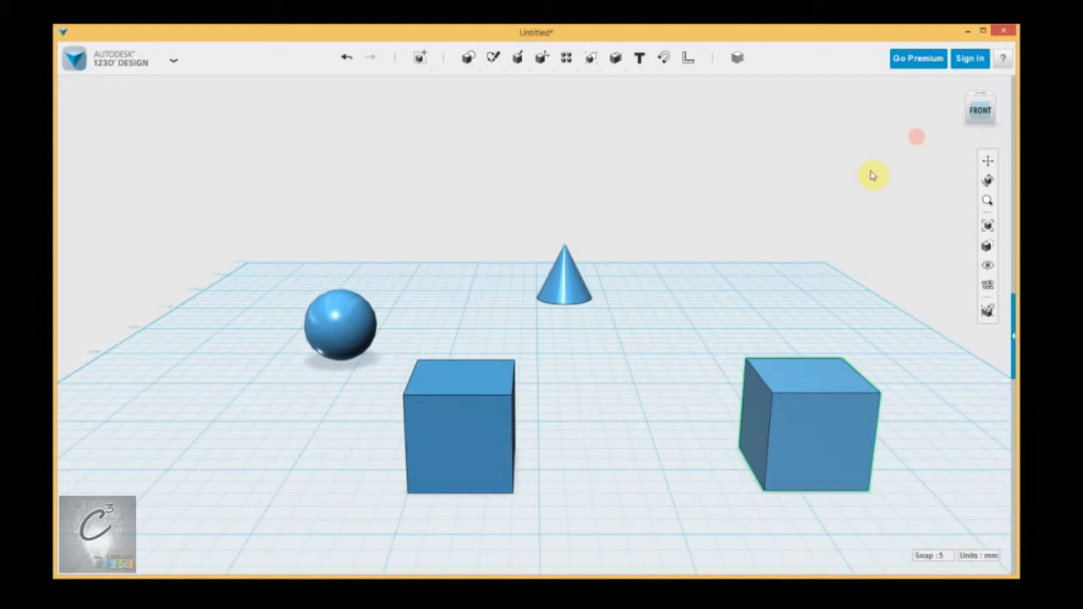
{"action": "scroll", "coordinate": [631, 330], "scroll_direction": "up", "scroll_amount": 2}
{"action": "scroll", "coordinate": [605, 345], "scroll_direction": "down", "scroll_amount": 3}
{"action": "scroll", "coordinate": [596, 362], "scroll_direction": "up", "scroll_amount": 3}
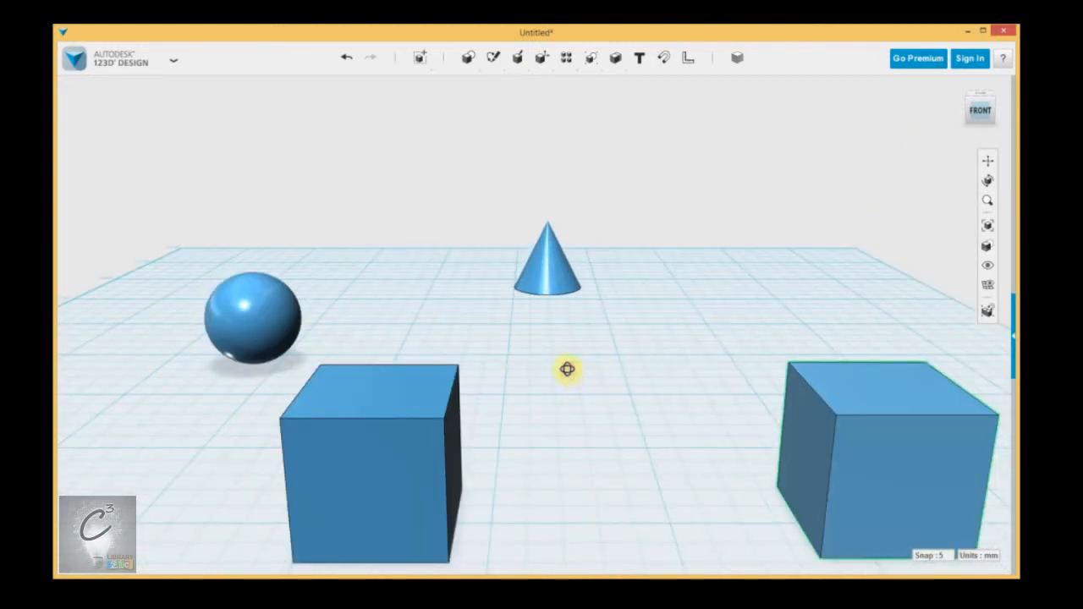
{"action": "right_click_drag", "start_coordinate": [567, 369], "coordinate": [564, 368]}
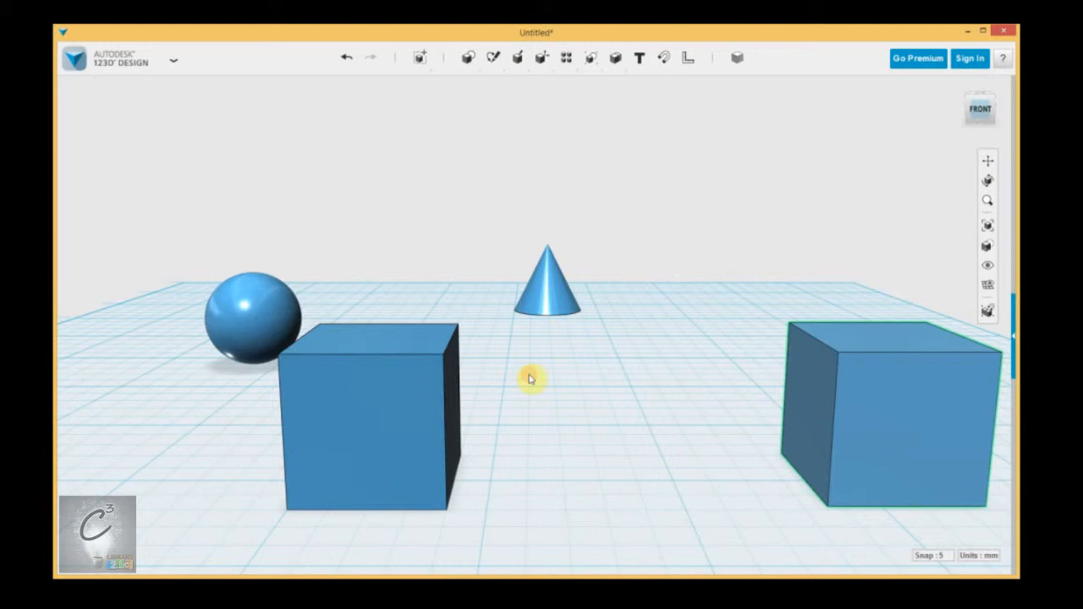
{"action": "right_click_drag", "start_coordinate": [528, 379], "coordinate": [629, 312]}
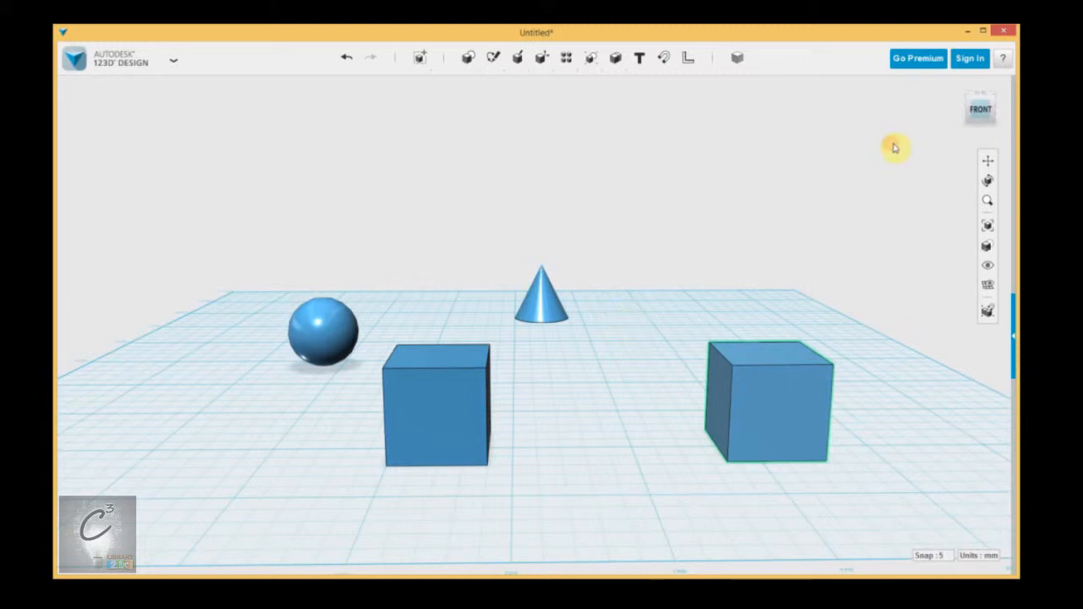
Step: Switch the camera projection from Perspective to Orthographic
{"action": "left_click", "coordinate": [1004, 132]}
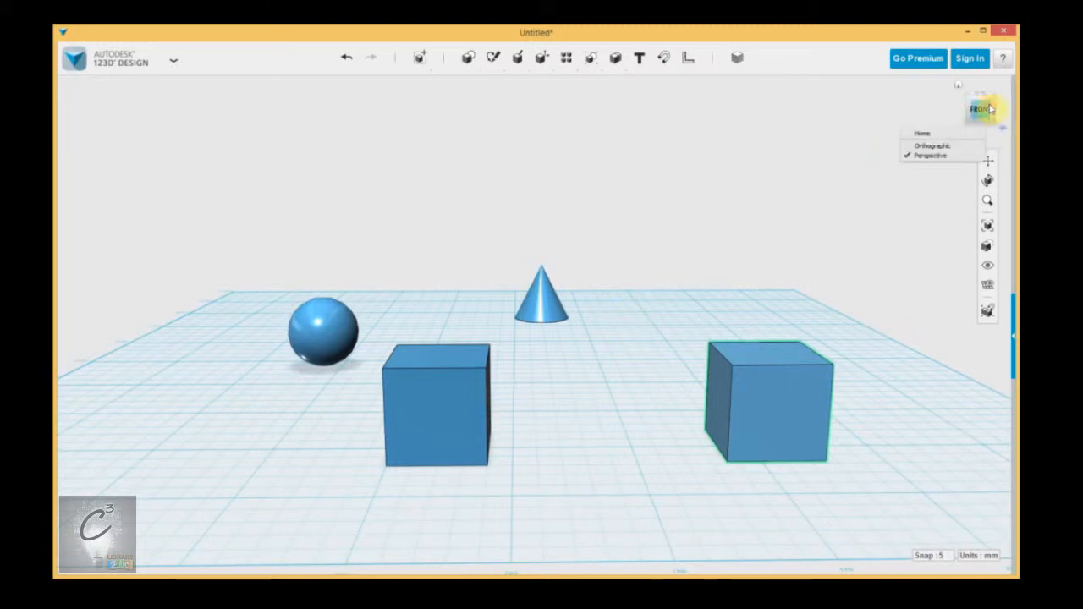
{"action": "left_click", "coordinate": [944, 147]}
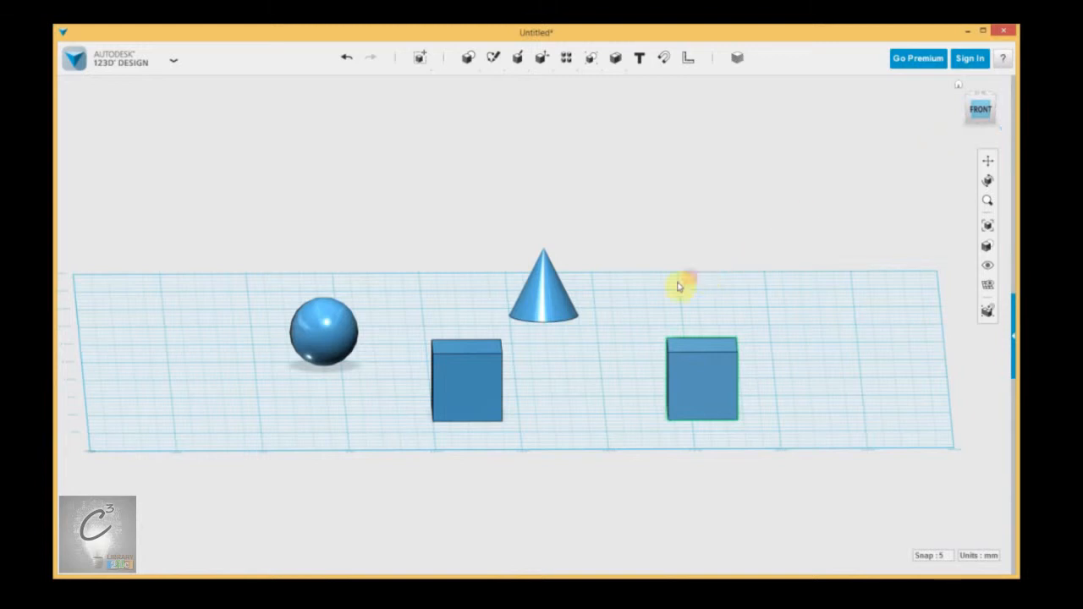
Step: Inspect the shapes in orthographic mode, stepping through the front, side and back views
{"action": "scroll", "coordinate": [566, 371], "scroll_direction": "up", "scroll_amount": 3}
{"action": "scroll", "coordinate": [568, 362], "scroll_direction": "down", "scroll_amount": 2}
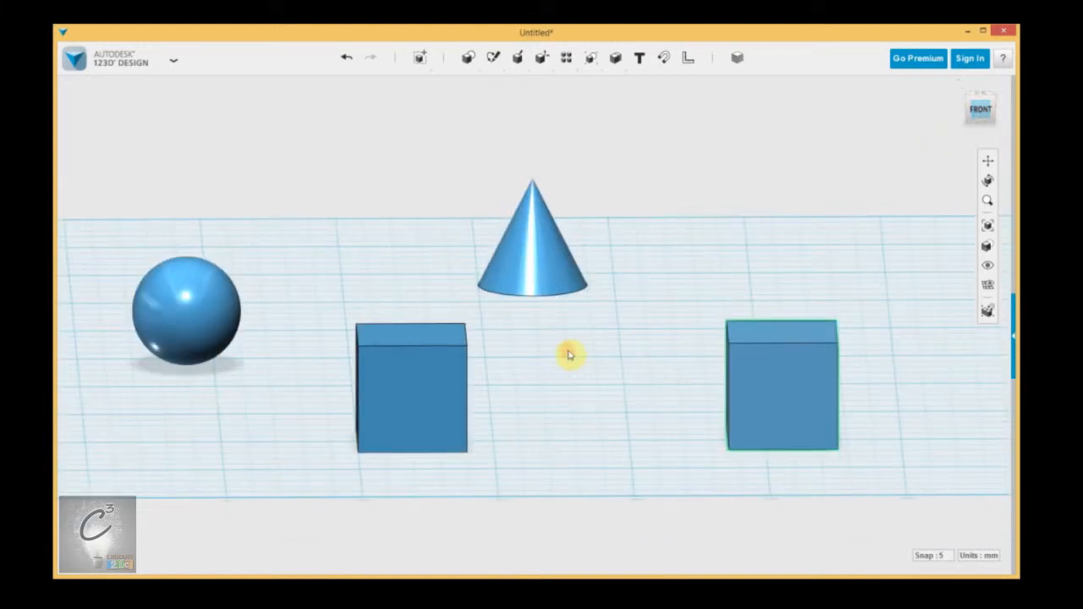
{"action": "middle_click_drag", "start_coordinate": [561, 363], "coordinate": [622, 413]}
{"action": "left_click", "coordinate": [982, 110]}
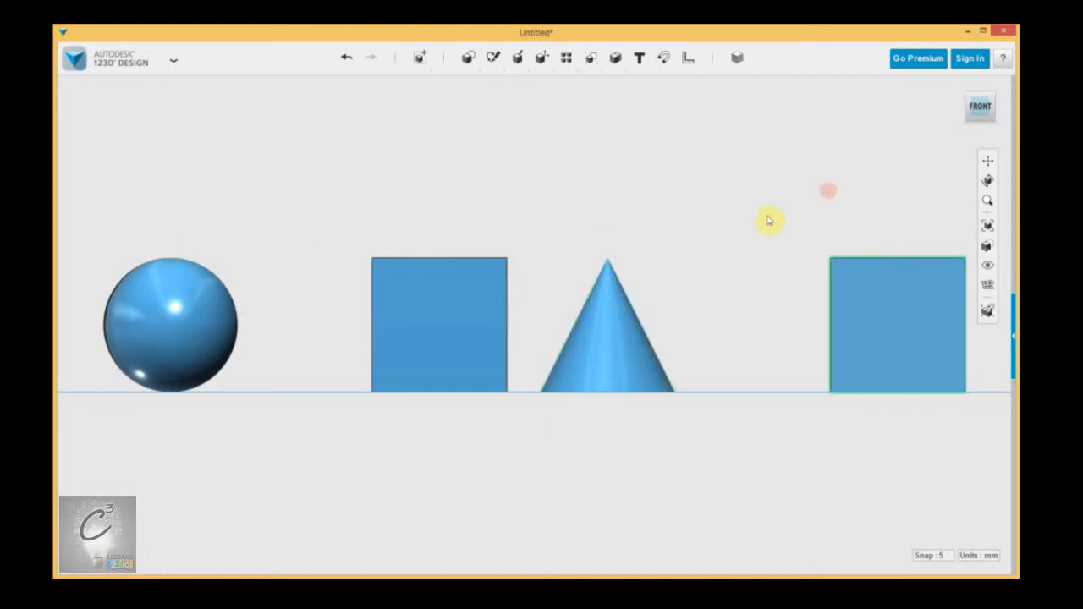
{"action": "left_click", "coordinate": [973, 108]}
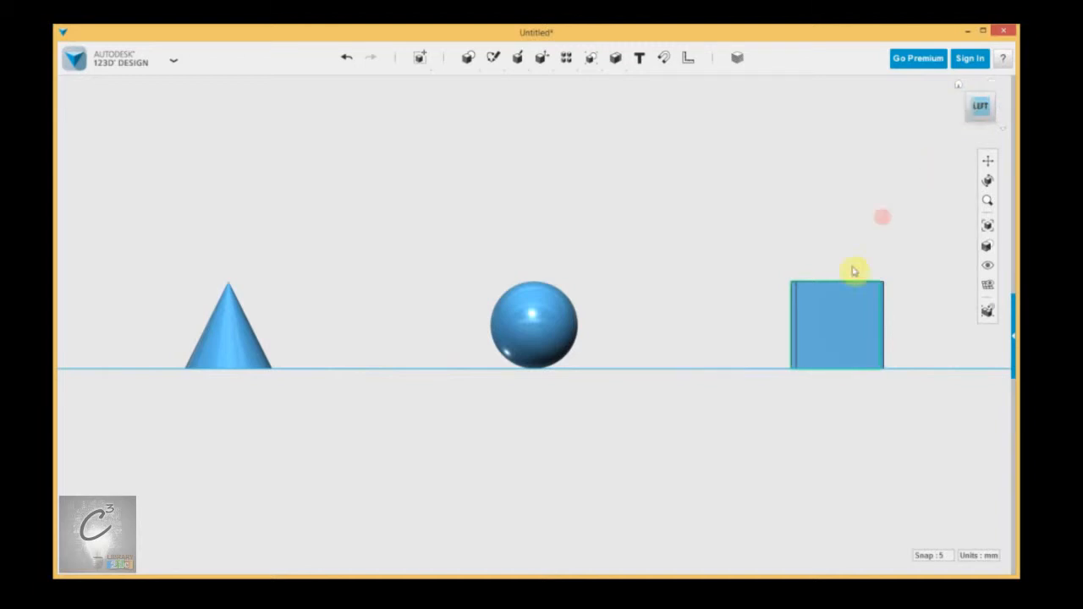
{"action": "left_click", "coordinate": [973, 108]}
{"action": "left_click", "coordinate": [974, 108]}
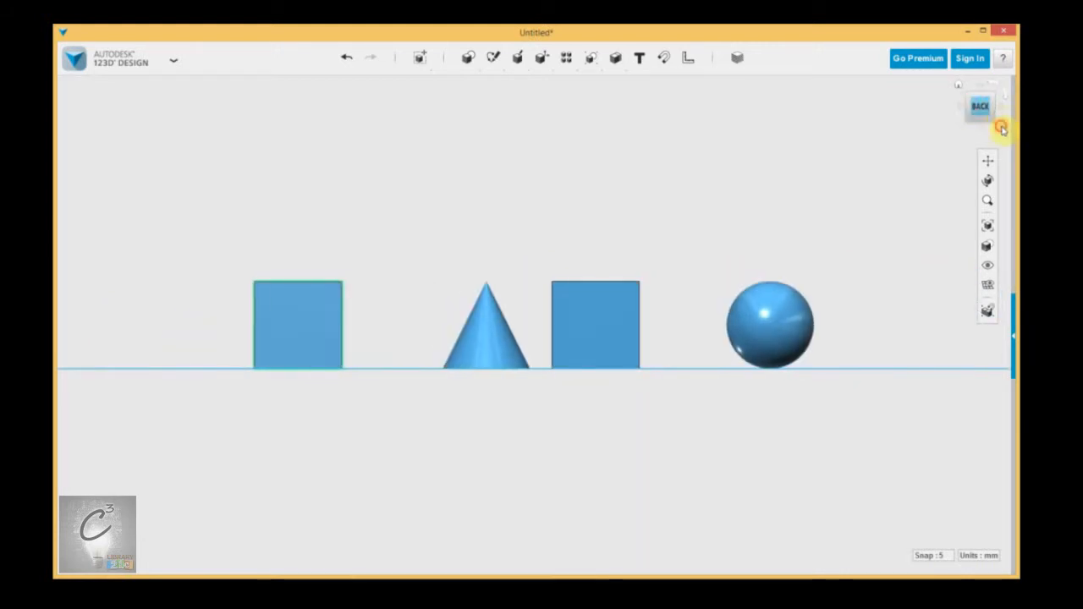
Step: Return to the home view and orbit around the scene
{"action": "left_click", "coordinate": [1002, 125]}
{"action": "left_click", "coordinate": [931, 153]}
{"action": "right_click_drag", "start_coordinate": [694, 245], "coordinate": [509, 263]}
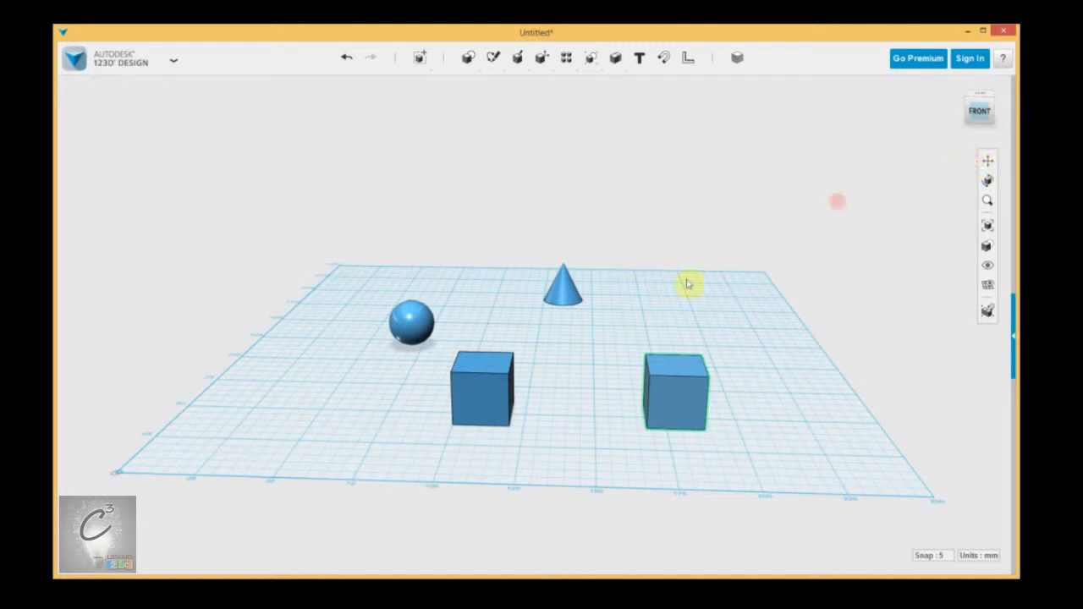
Step: Zoom in on the shapes and pan the view with the Pan tool
{"action": "scroll", "coordinate": [652, 361], "scroll_direction": "up", "scroll_amount": 3}
{"action": "right_click_drag", "start_coordinate": [542, 389], "coordinate": [590, 363]}
{"action": "scroll", "coordinate": [590, 364], "scroll_direction": "down", "scroll_amount": 3}
{"action": "scroll", "coordinate": [581, 313], "scroll_direction": "up", "scroll_amount": 3}
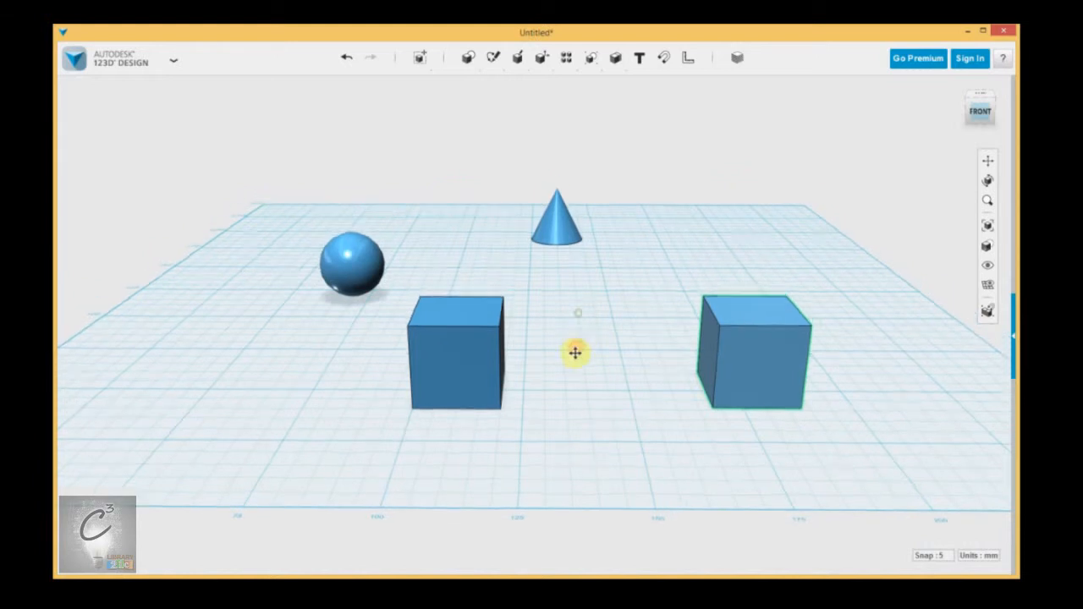
{"action": "left_click", "coordinate": [988, 162]}
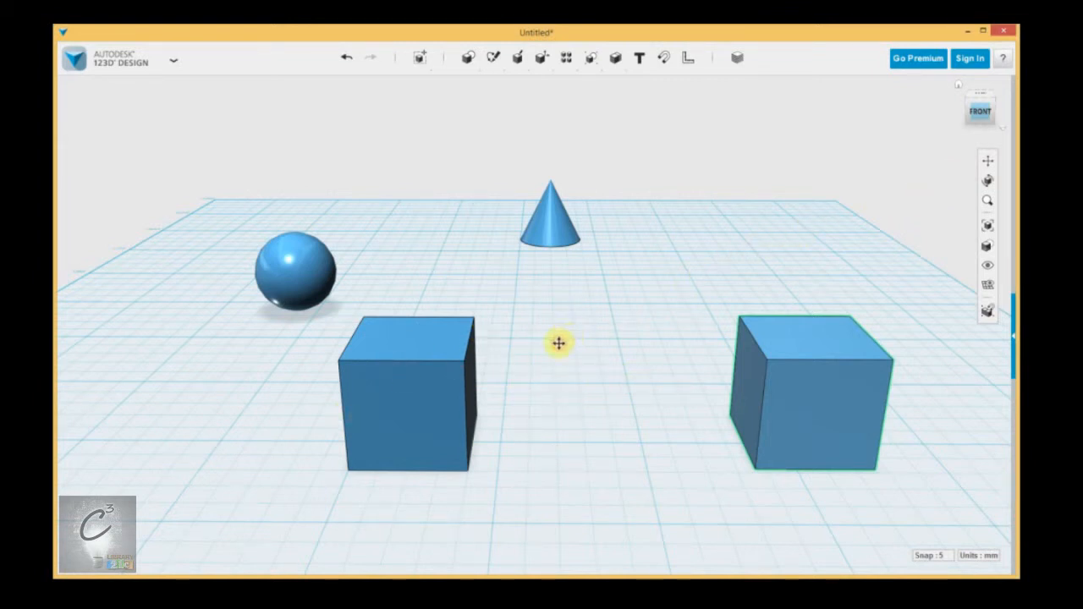
{"action": "left_click_drag", "start_coordinate": [620, 347], "coordinate": [552, 332]}
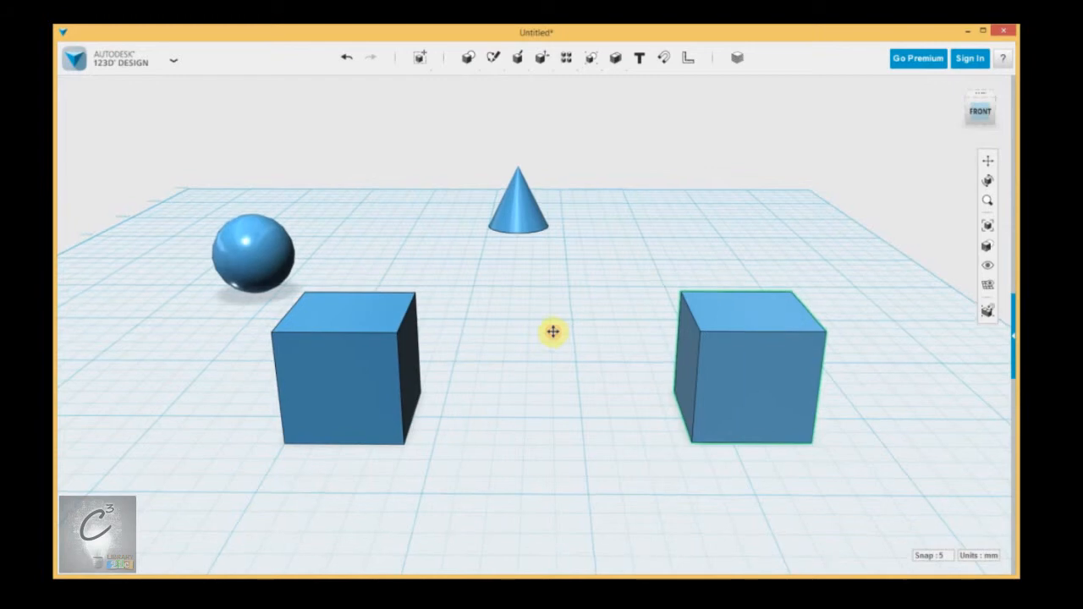
Step: Orbit the view around the shapes with the Orbit tool
{"action": "left_click", "coordinate": [988, 184]}
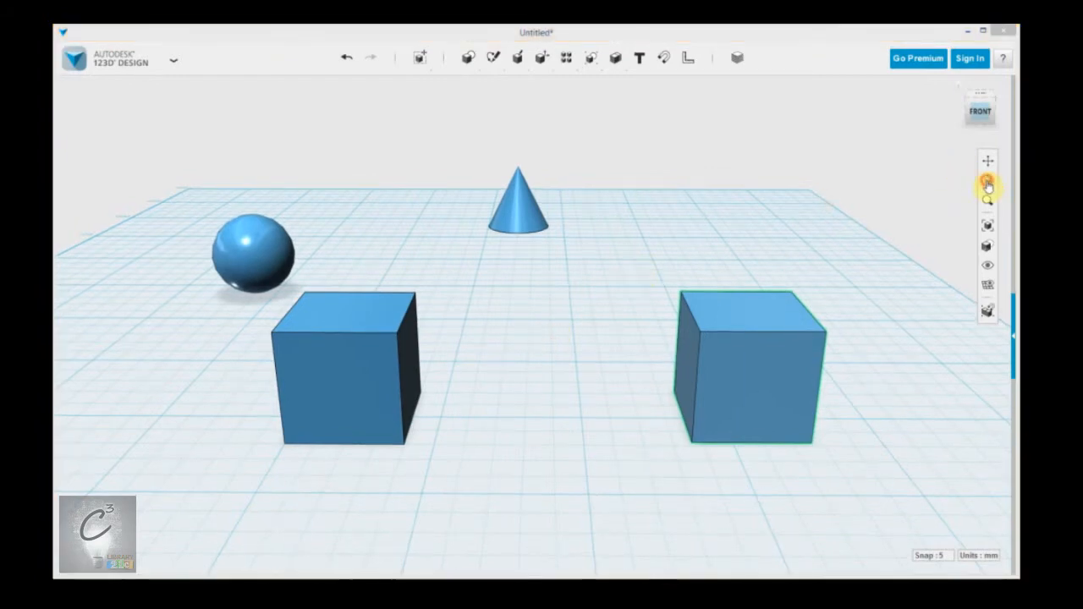
{"action": "left_click_drag", "start_coordinate": [559, 318], "coordinate": [497, 319]}
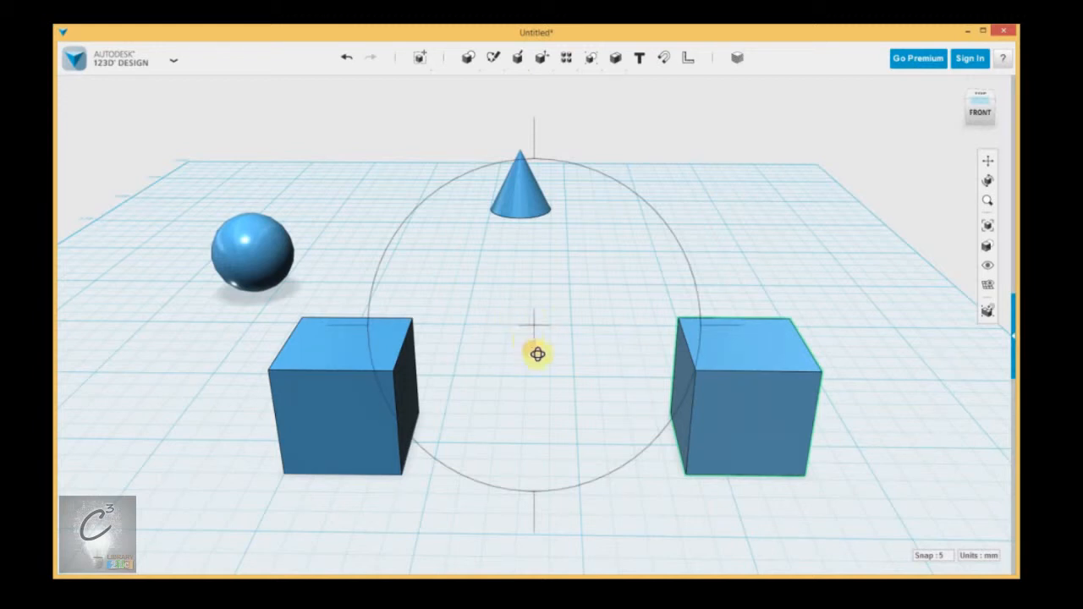
{"action": "left_click", "coordinate": [850, 259]}
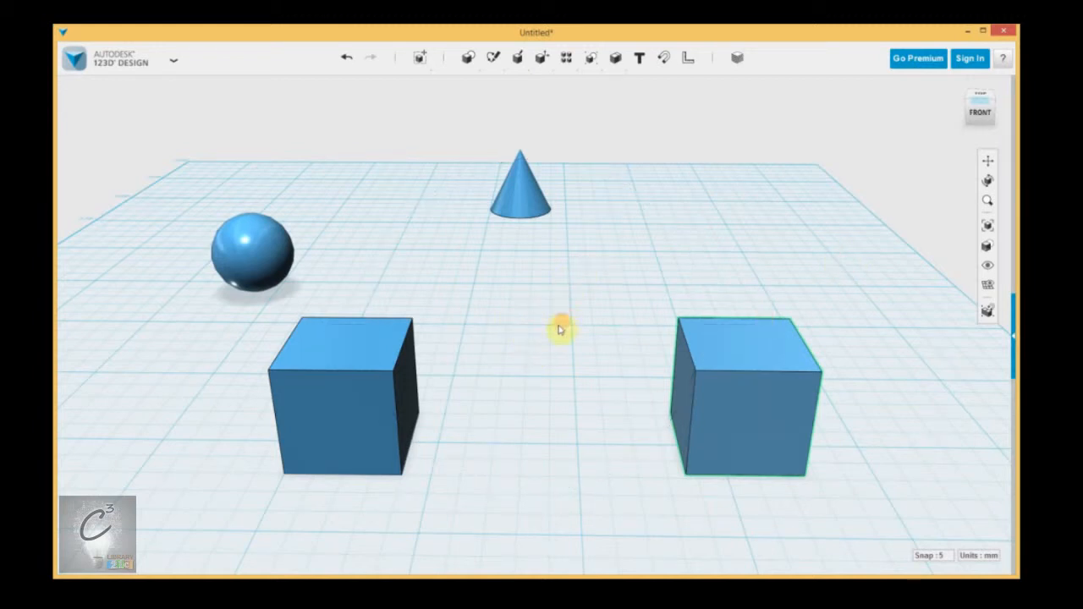
{"action": "right_click_drag", "start_coordinate": [540, 329], "coordinate": [553, 361]}
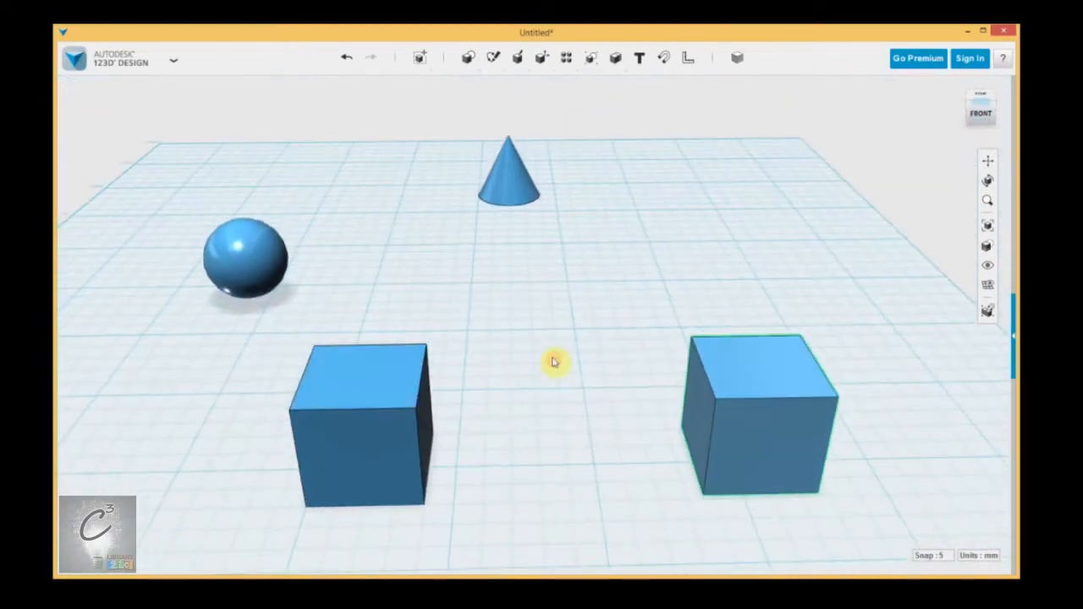
Step: Zoom with the Zoom tool and fit the view to all objects, orbiting slightly
{"action": "left_click", "coordinate": [987, 203]}
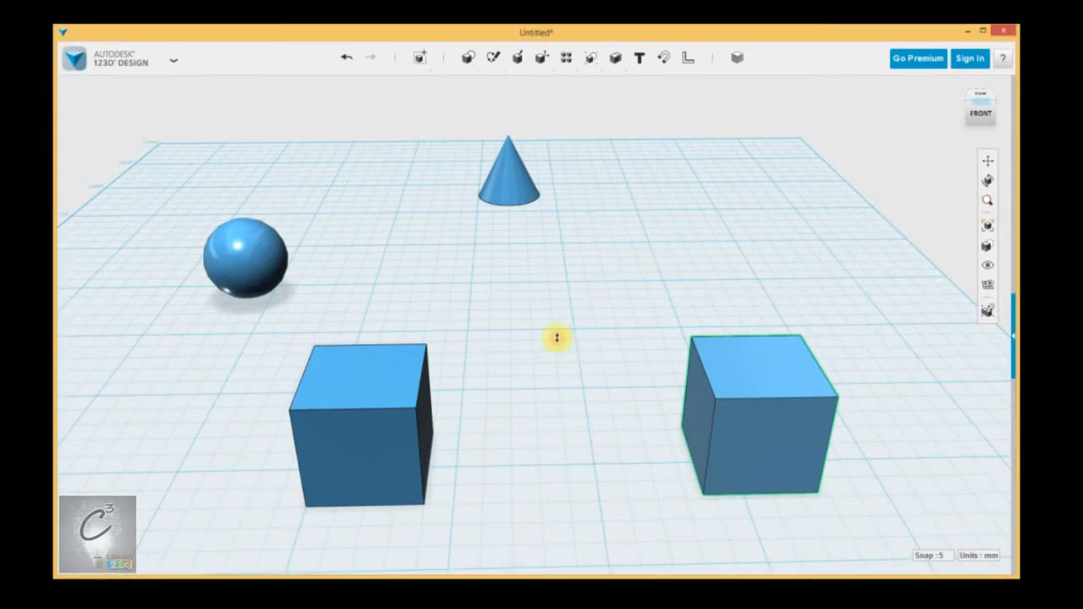
{"action": "left_click_drag", "start_coordinate": [543, 322], "coordinate": [544, 273]}
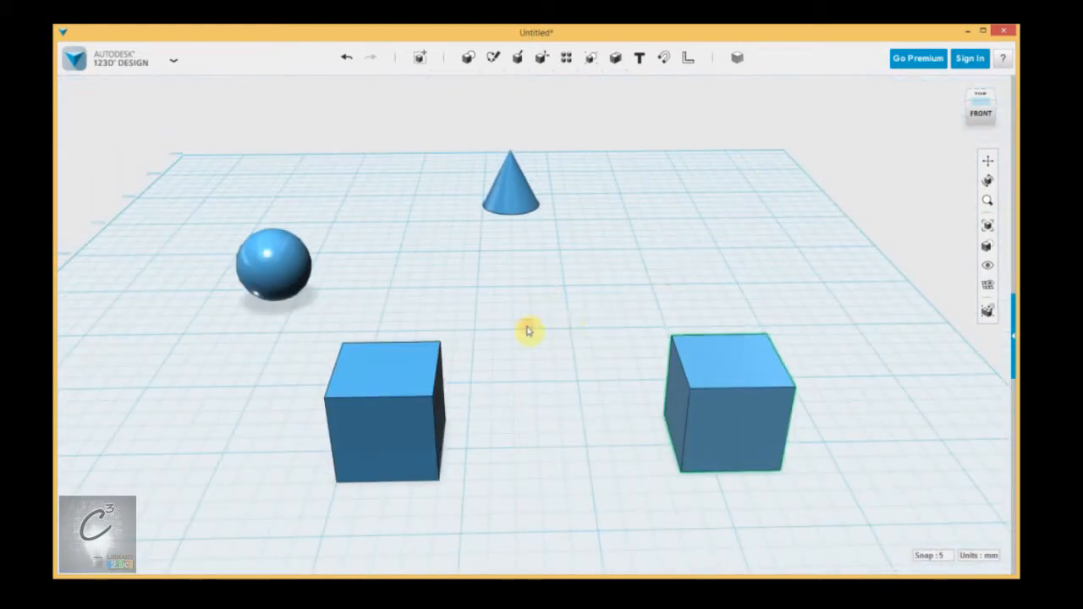
{"action": "left_click", "coordinate": [989, 228]}
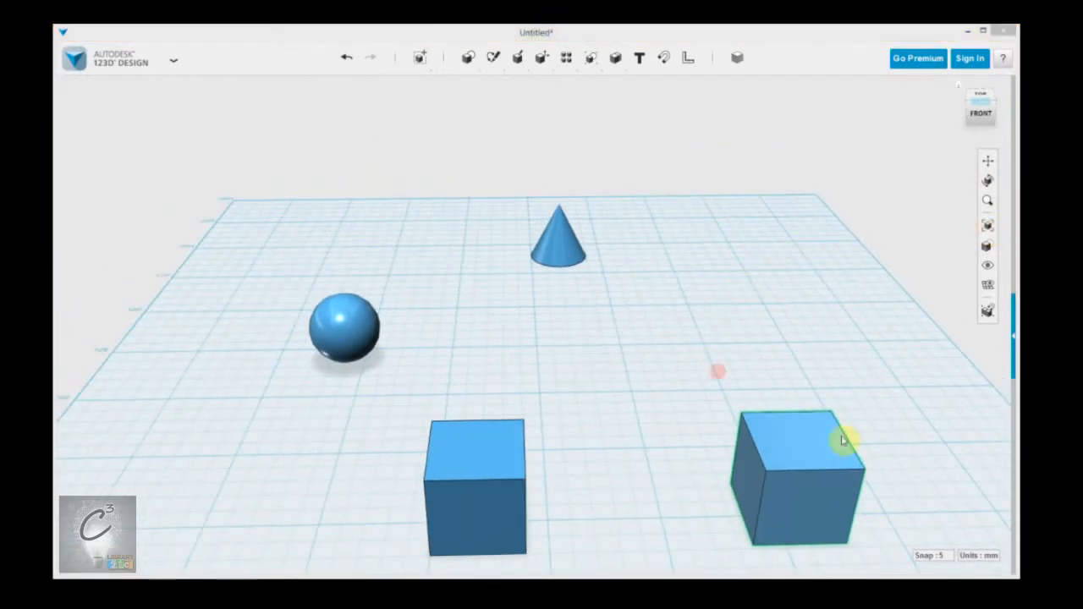
{"action": "scroll", "coordinate": [649, 351], "scroll_direction": "up", "scroll_amount": 5}
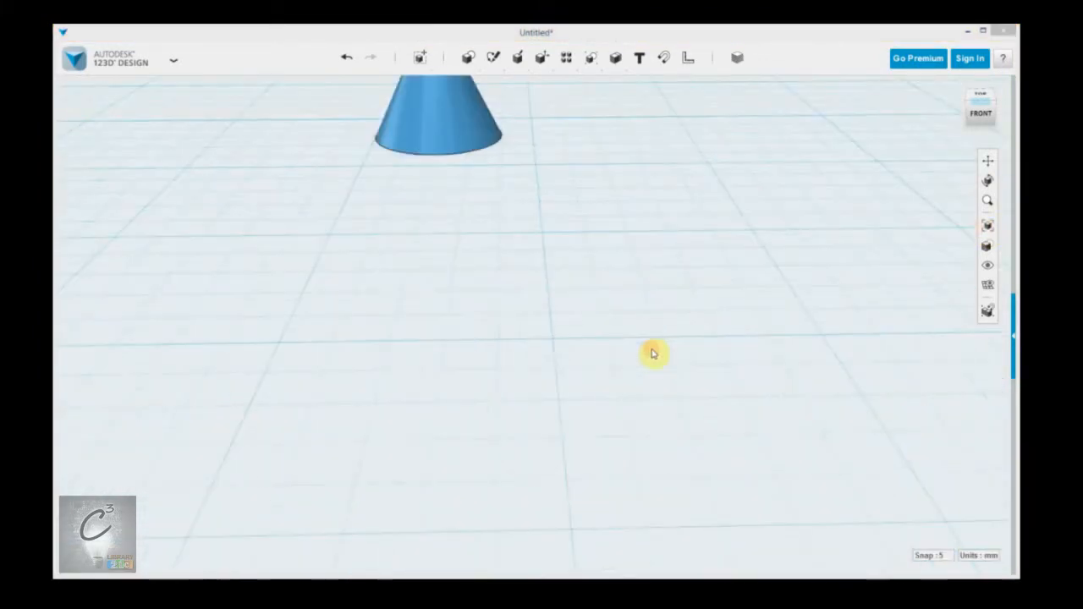
{"action": "left_click", "coordinate": [987, 225]}
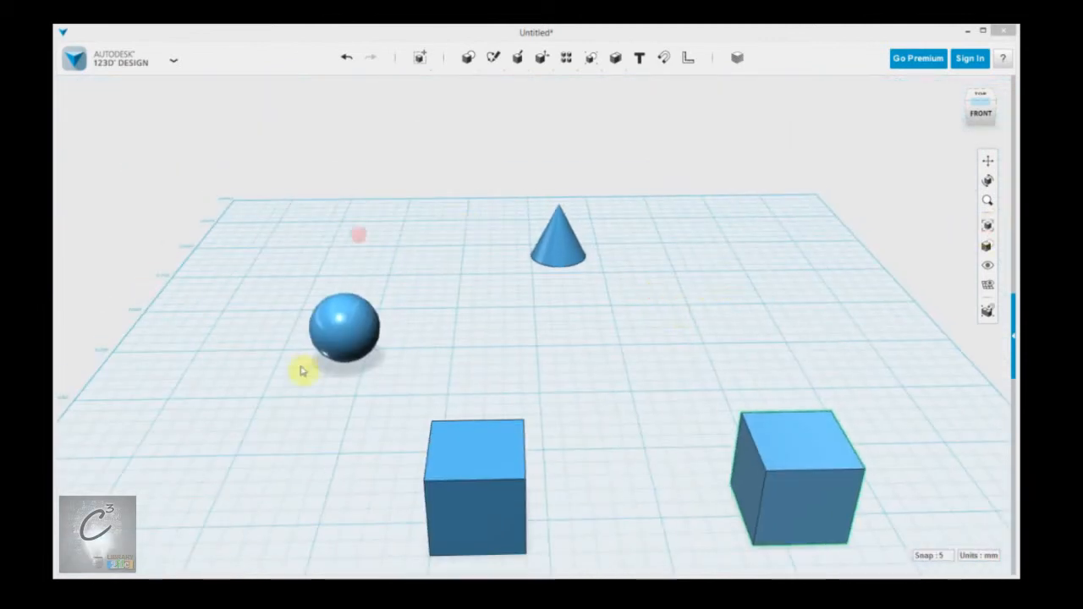
{"action": "middle_click_drag", "start_coordinate": [632, 360], "coordinate": [603, 319]}
{"action": "right_click_drag", "start_coordinate": [604, 319], "coordinate": [606, 318]}
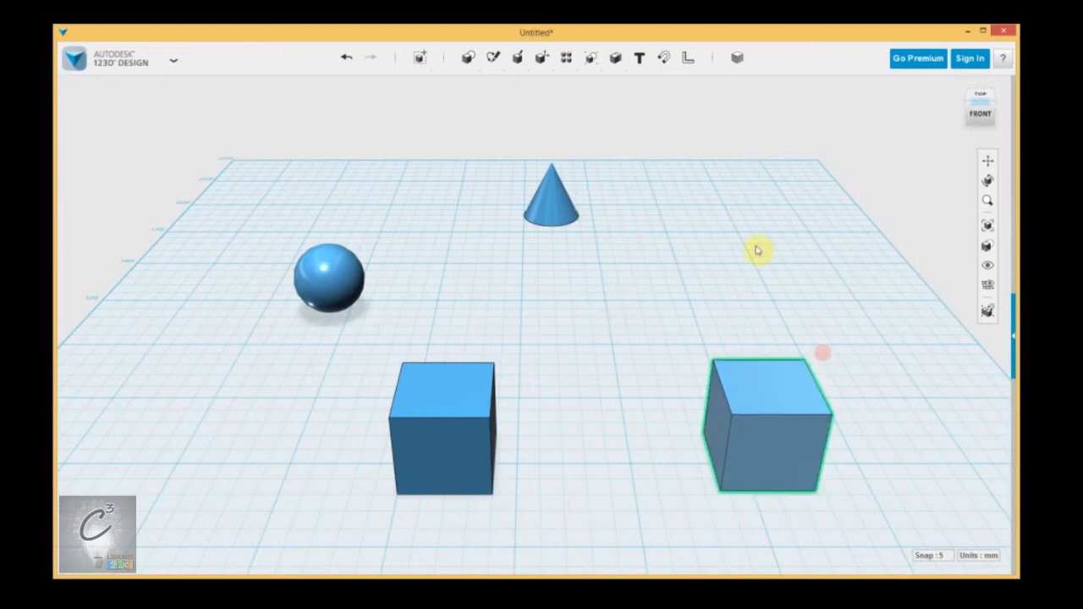
Step: Try the Materials Only and Outlines Only visual styles while zooming and orbiting
{"action": "mouse_move", "coordinate": [987, 246]}
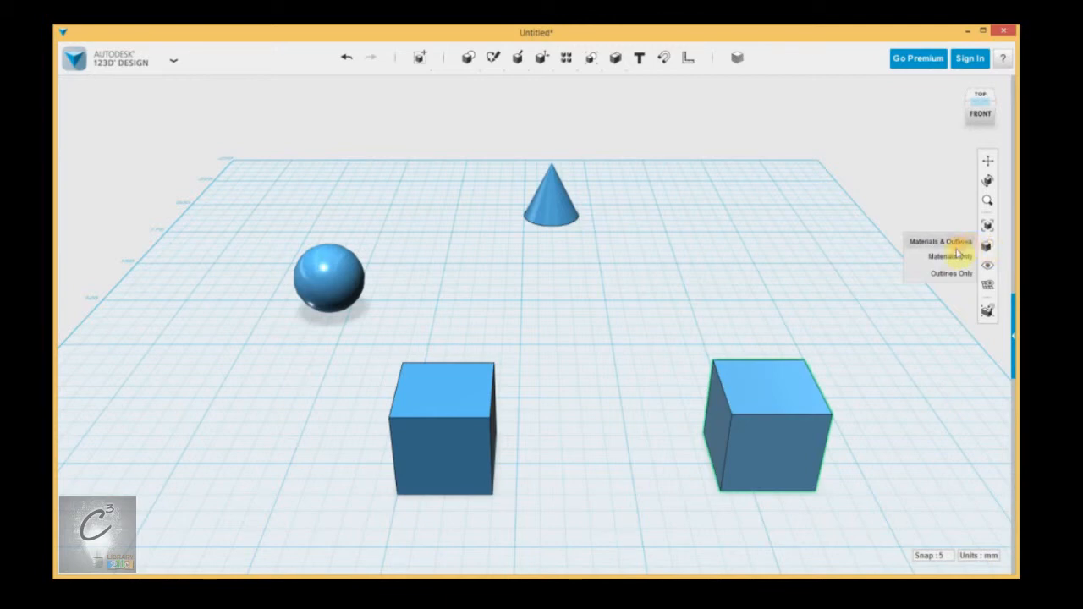
{"action": "left_click", "coordinate": [950, 255]}
{"action": "scroll", "coordinate": [563, 377], "scroll_direction": "up", "scroll_amount": 5}
{"action": "right_click_drag", "start_coordinate": [563, 377], "coordinate": [669, 291]}
{"action": "right_click_drag", "start_coordinate": [474, 282], "coordinate": [965, 161]}
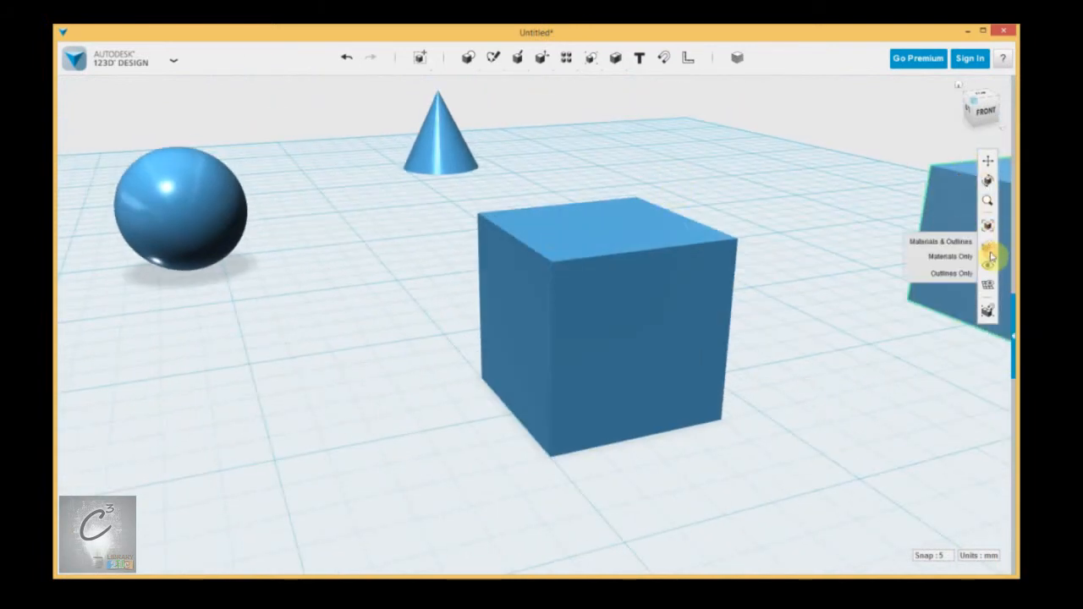
{"action": "left_click", "coordinate": [949, 273]}
{"action": "right_click_drag", "start_coordinate": [813, 292], "coordinate": [618, 271]}
Step: Restore the Materials & Outlines visual style and orbit the view
{"action": "mouse_move", "coordinate": [989, 243]}
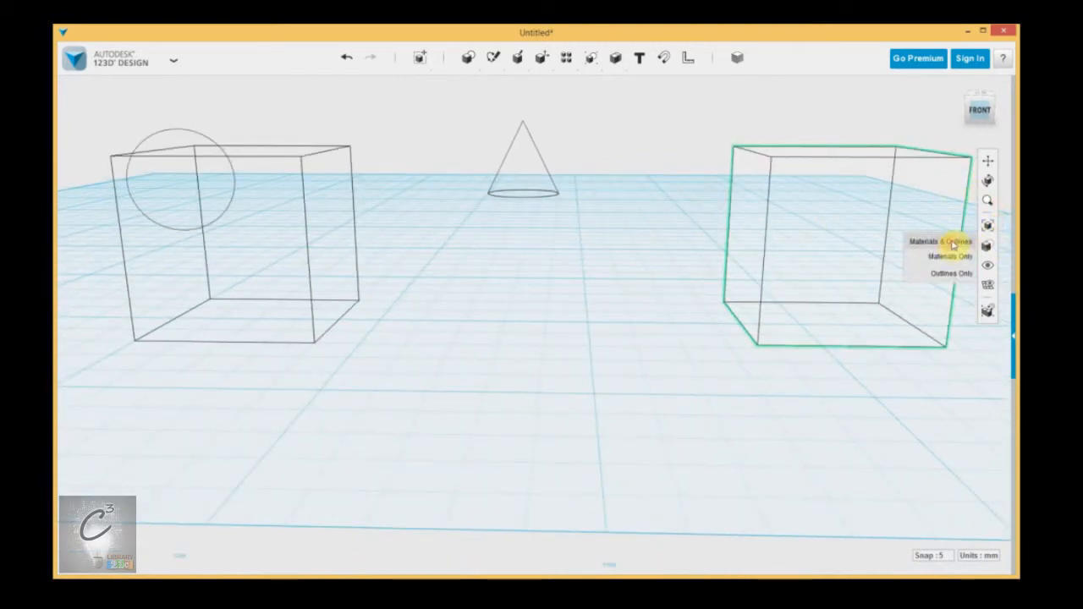
{"action": "left_click", "coordinate": [954, 244]}
{"action": "right_click_drag", "start_coordinate": [609, 200], "coordinate": [611, 220]}
{"action": "middle_click_drag", "start_coordinate": [610, 220], "coordinate": [657, 228]}
Step: Hide all solids and meshes, then show them again
{"action": "mouse_move", "coordinate": [987, 265]}
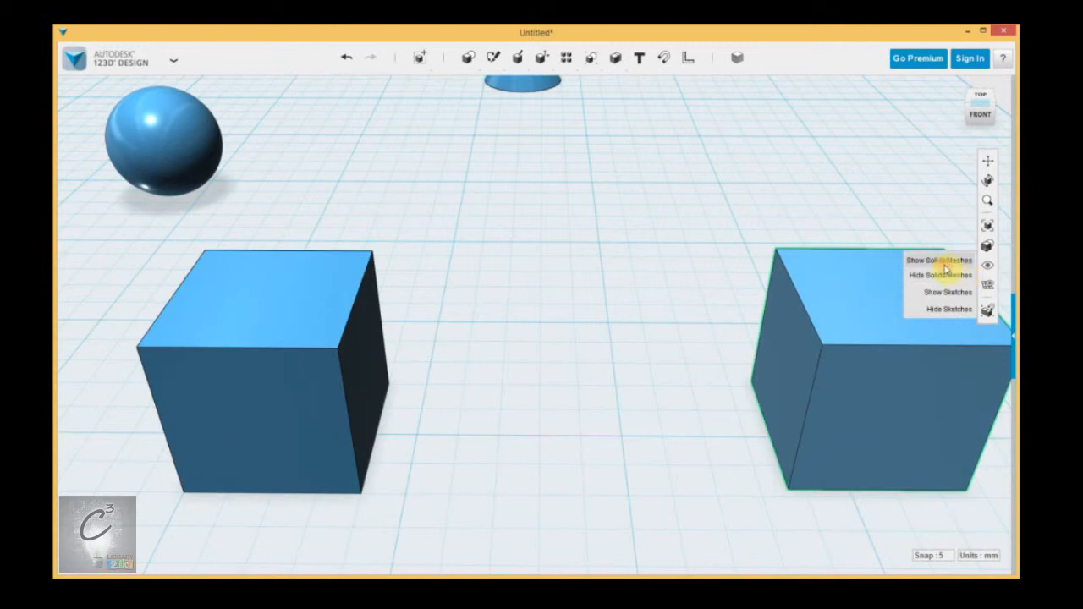
{"action": "left_click", "coordinate": [942, 275]}
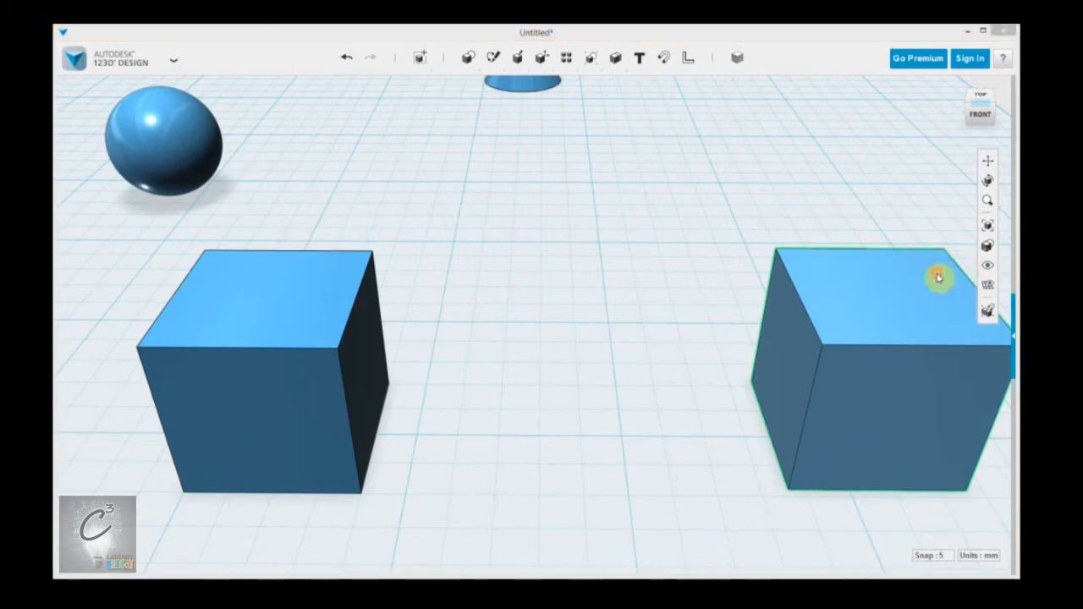
{"action": "scroll", "coordinate": [886, 283], "scroll_direction": "down", "scroll_amount": 3}
{"action": "scroll", "coordinate": [644, 313], "scroll_direction": "up", "scroll_amount": 3}
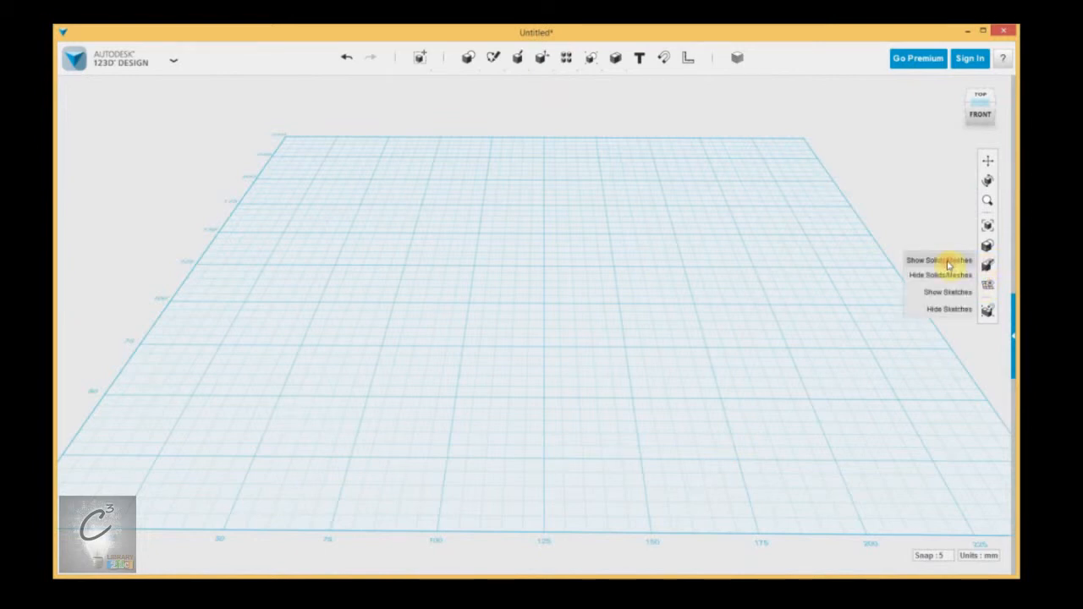
{"action": "left_click", "coordinate": [948, 262]}
{"action": "scroll", "coordinate": [627, 355], "scroll_direction": "up", "scroll_amount": 4}
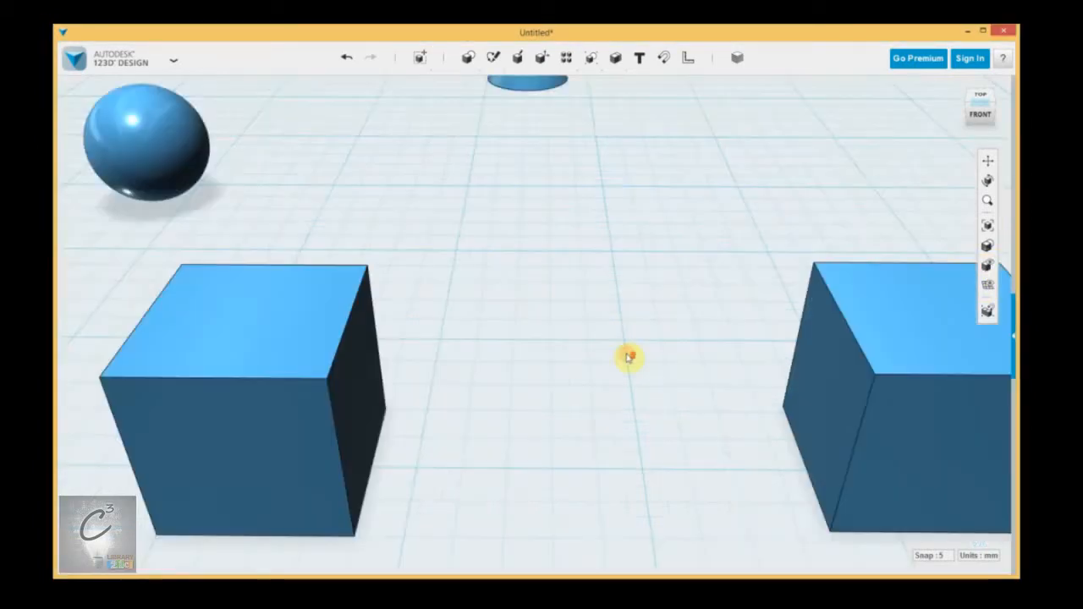
{"action": "scroll", "coordinate": [631, 360], "scroll_direction": "down", "scroll_amount": 2}
{"action": "scroll", "coordinate": [631, 360], "scroll_direction": "up", "scroll_amount": 2}
Step: Hide the left box, then show all solids and meshes again
{"action": "mouse_move", "coordinate": [986, 249]}
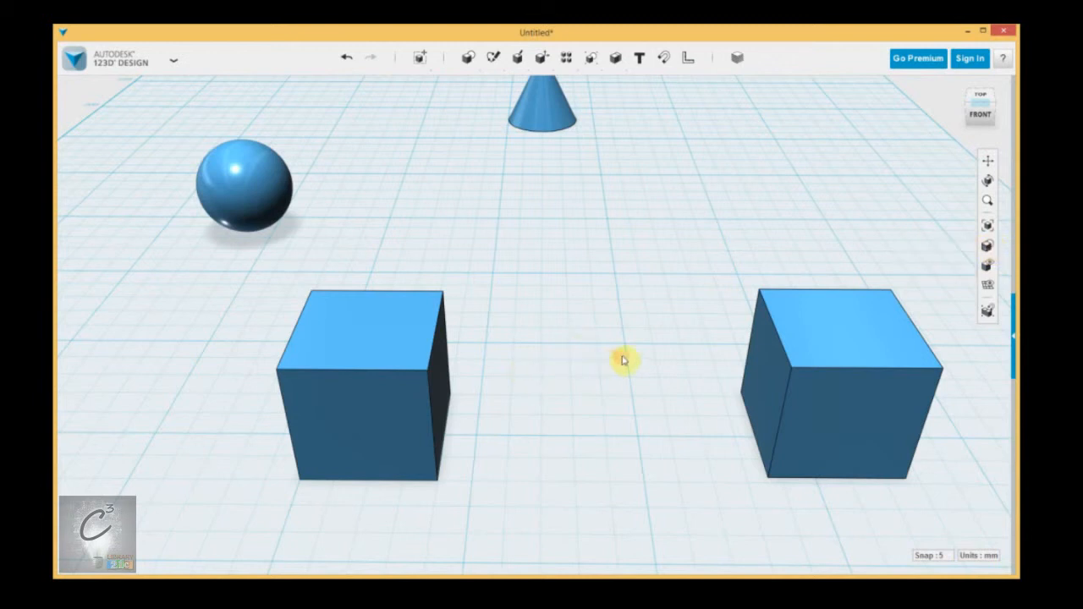
{"action": "left_click", "coordinate": [403, 401]}
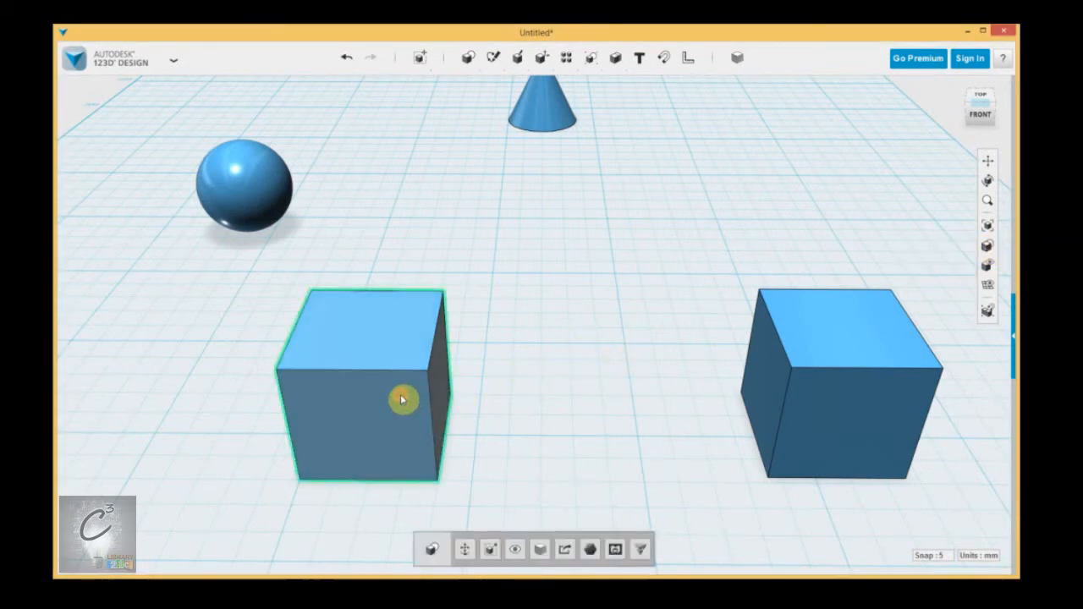
{"action": "left_click", "coordinate": [512, 553]}
{"action": "scroll", "coordinate": [578, 367], "scroll_direction": "down", "scroll_amount": 5}
{"action": "scroll", "coordinate": [577, 367], "scroll_direction": "up", "scroll_amount": 3}
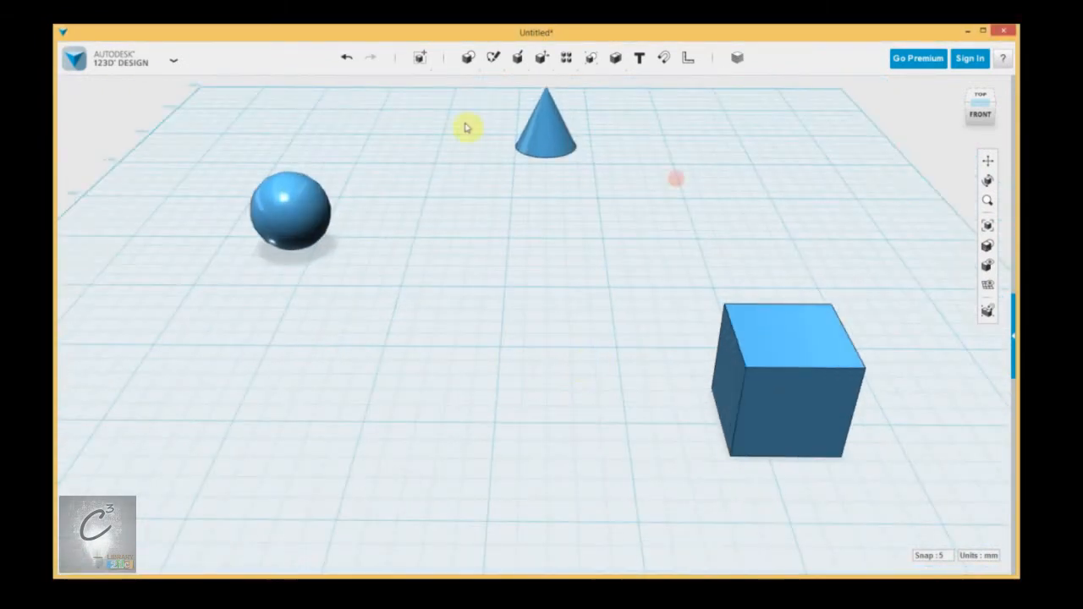
{"action": "mouse_move", "coordinate": [990, 264]}
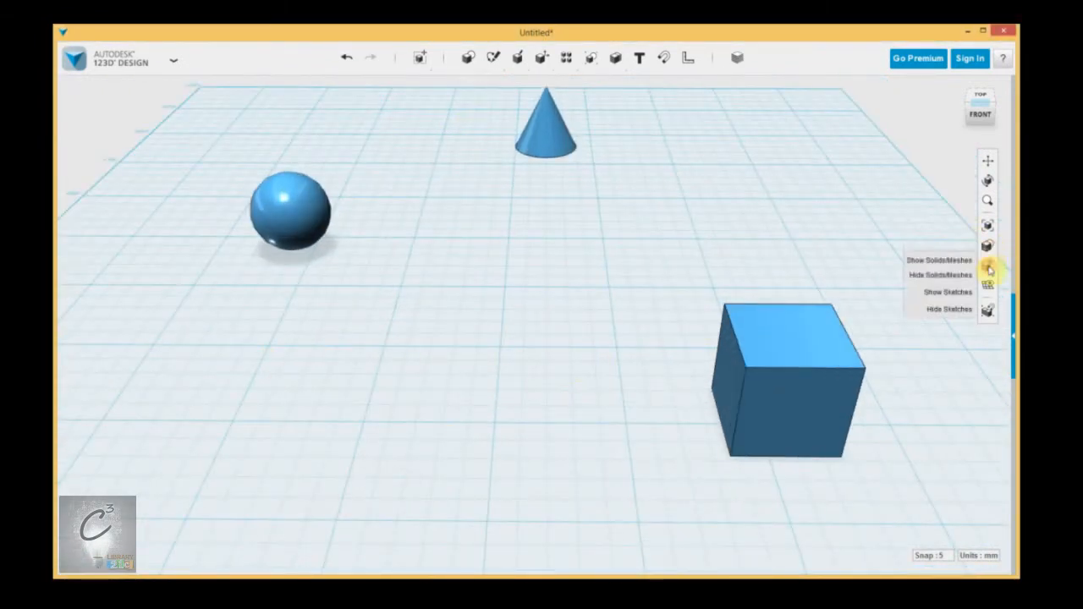
{"action": "left_click", "coordinate": [973, 262]}
{"action": "left_click", "coordinate": [423, 244]}
{"action": "left_click", "coordinate": [885, 380]}
{"action": "left_click", "coordinate": [567, 198]}
{"action": "left_click", "coordinate": [704, 173]}
{"action": "left_click", "coordinate": [392, 206]}
{"action": "left_click", "coordinate": [755, 289]}
{"action": "left_click", "coordinate": [616, 425]}
{"action": "left_click", "coordinate": [546, 168]}
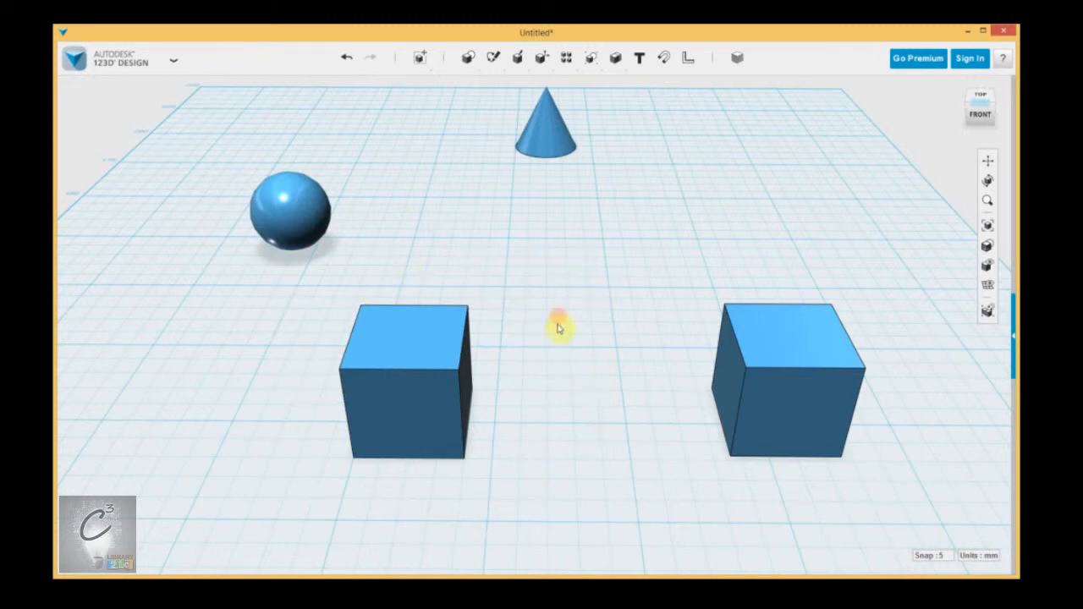
{"action": "left_click", "coordinate": [768, 339]}
Step: Toggle the grid visibility off and back on
{"action": "mouse_move", "coordinate": [989, 269]}
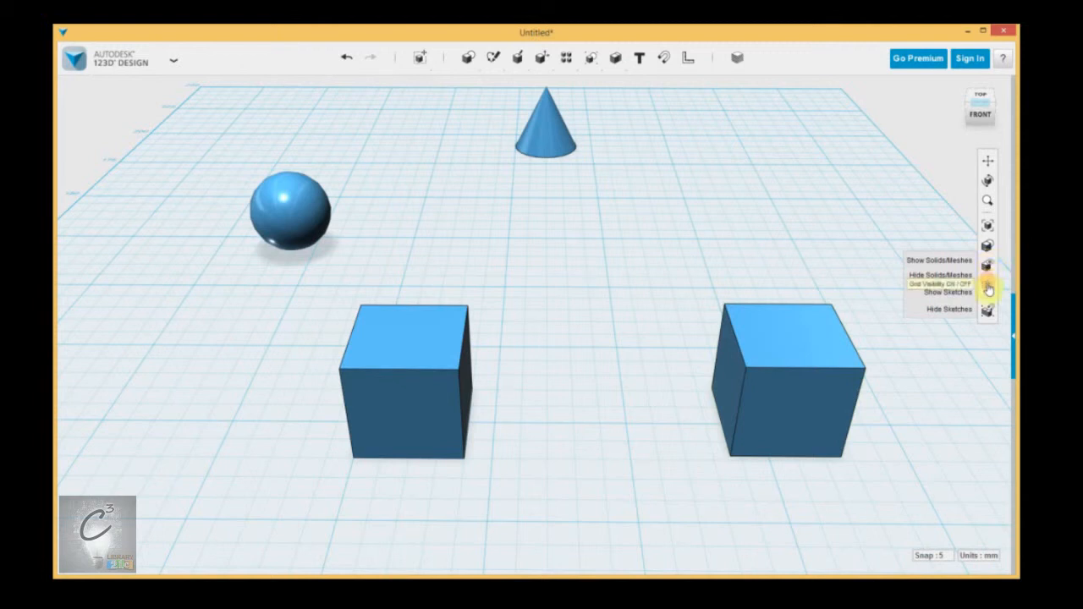
{"action": "left_click", "coordinate": [989, 290]}
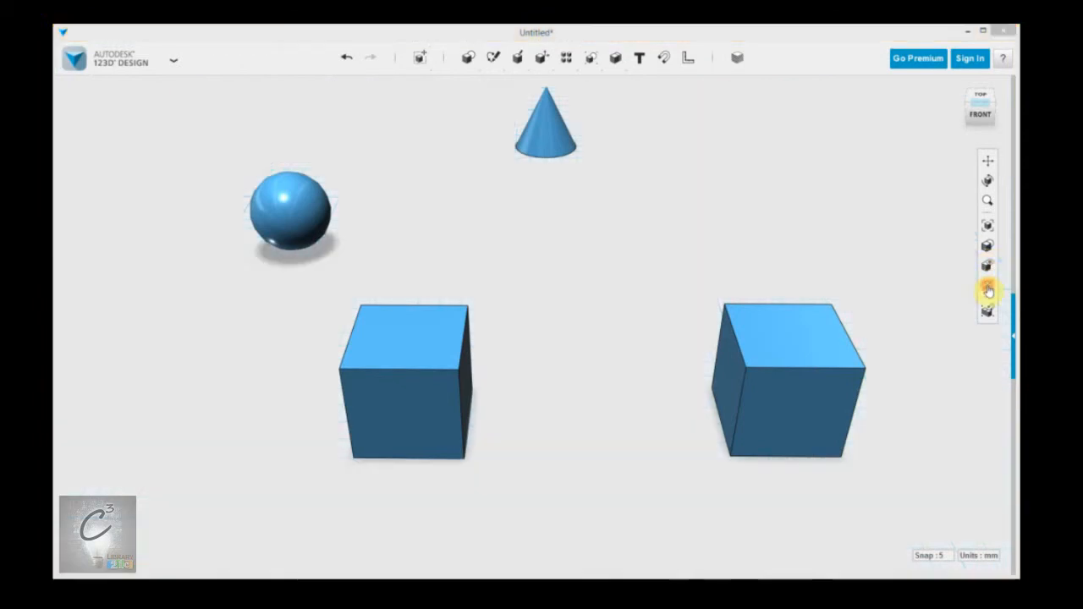
{"action": "left_click", "coordinate": [989, 291]}
{"action": "left_click", "coordinate": [988, 290]}
{"action": "left_click", "coordinate": [988, 291]}
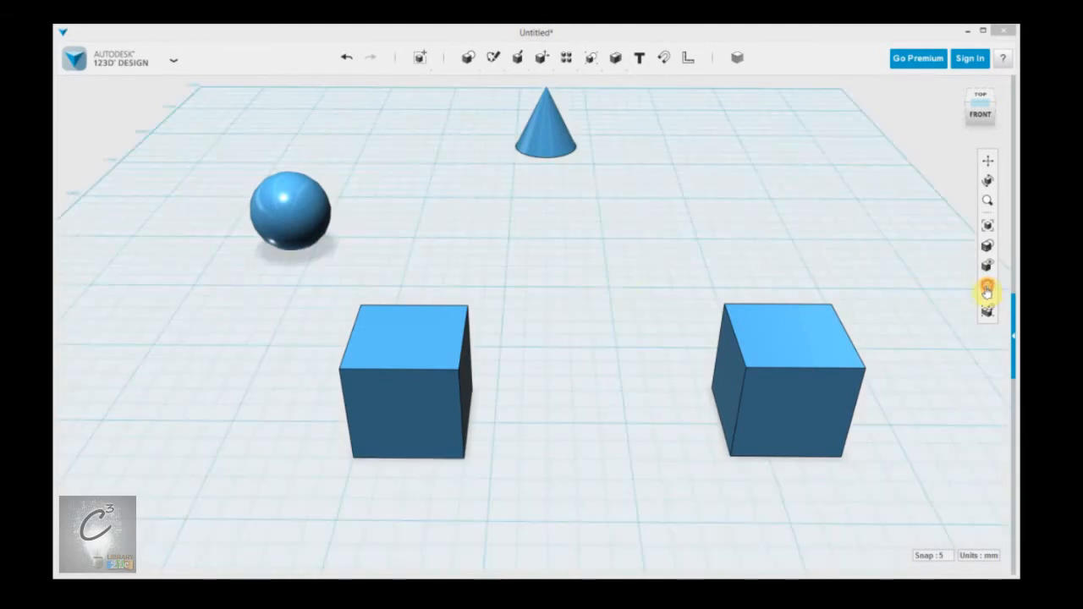
Step: Select the left box and examine its context options
{"action": "mouse_move", "coordinate": [407, 61]}
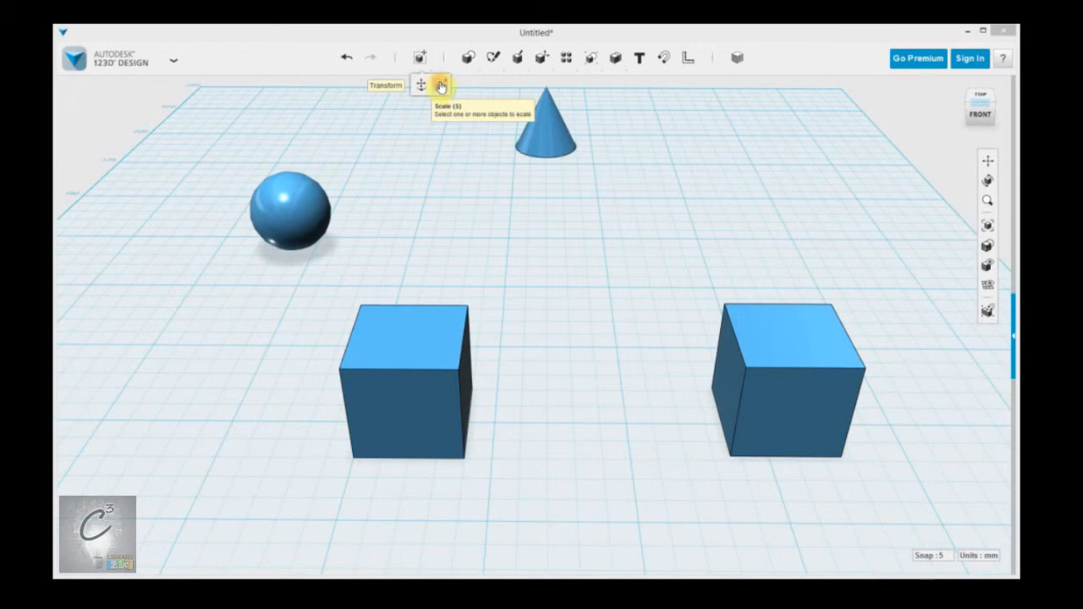
{"action": "mouse_move", "coordinate": [468, 57]}
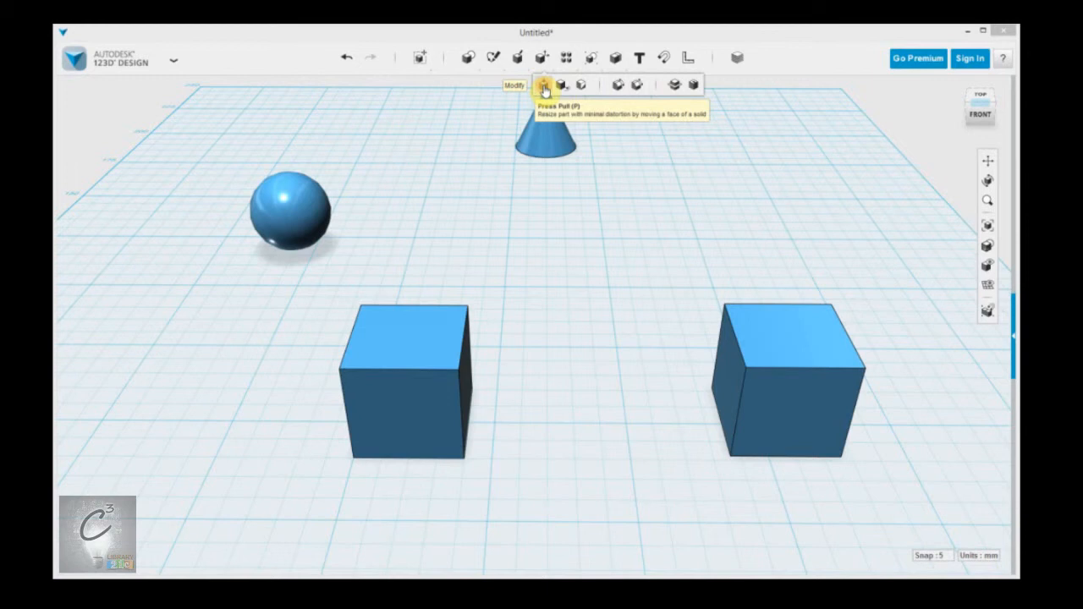
{"action": "left_click", "coordinate": [430, 402]}
{"action": "middle_click_drag", "start_coordinate": [538, 347], "coordinate": [555, 322]}
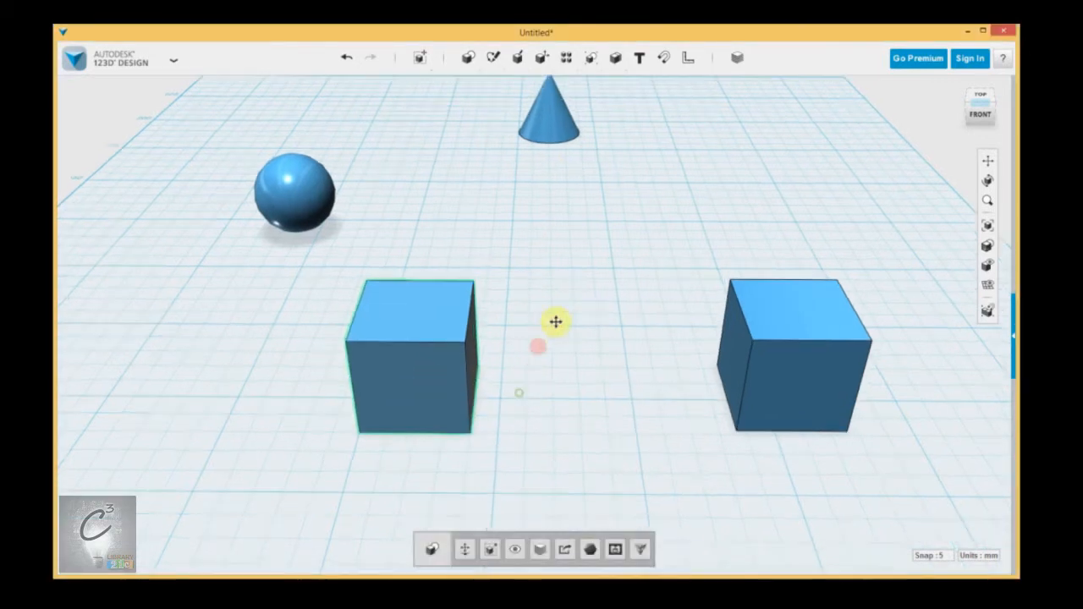
{"action": "left_click", "coordinate": [479, 327]}
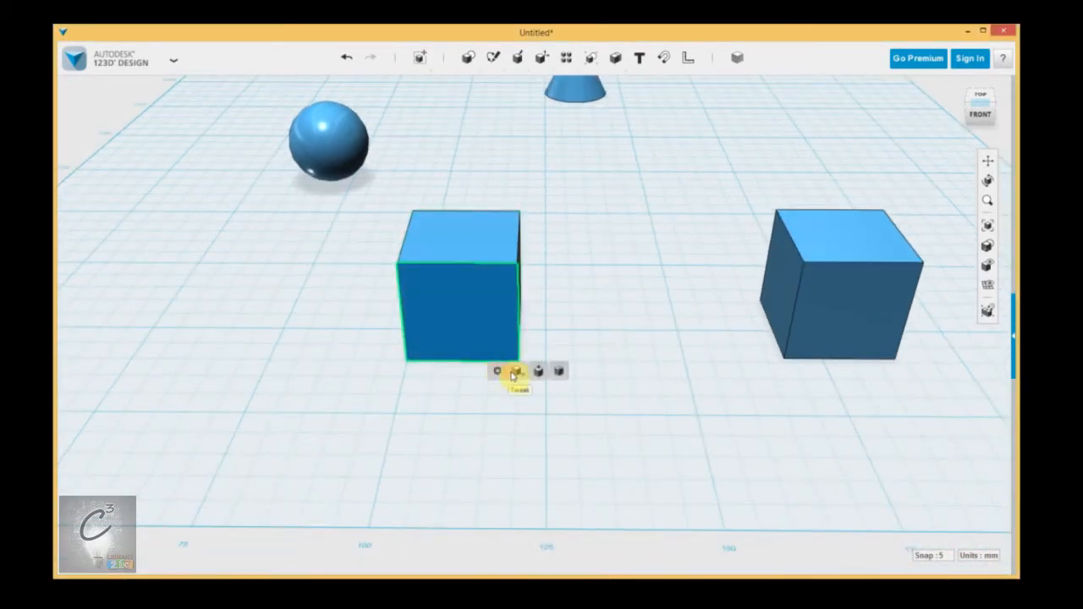
{"action": "left_click", "coordinate": [619, 246]}
{"action": "middle_click_drag", "start_coordinate": [618, 246], "coordinate": [615, 244]}
{"action": "left_click", "coordinate": [529, 84]}
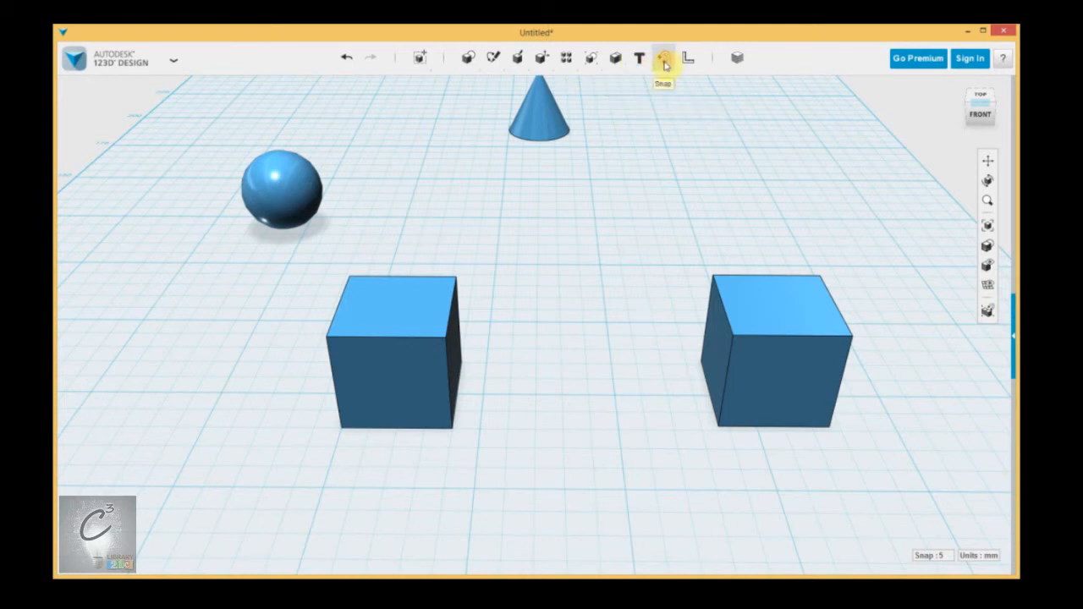
Step: Select the right box and reposition it further back on the grid
{"action": "left_click", "coordinate": [747, 316]}
{"action": "left_click", "coordinate": [411, 306]}
{"action": "left_click", "coordinate": [748, 261]}
{"action": "left_click", "coordinate": [675, 185]}
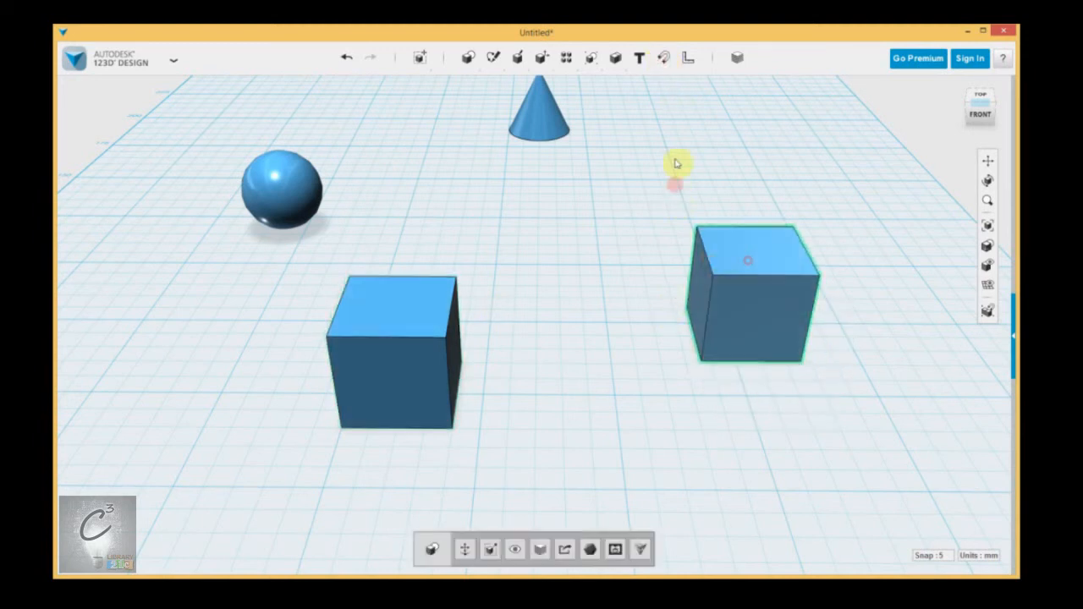
Step: Snap the right box onto the left box's top face with the Snap tool, then undo the snap
{"action": "left_click", "coordinate": [663, 63]}
{"action": "left_click", "coordinate": [665, 60]}
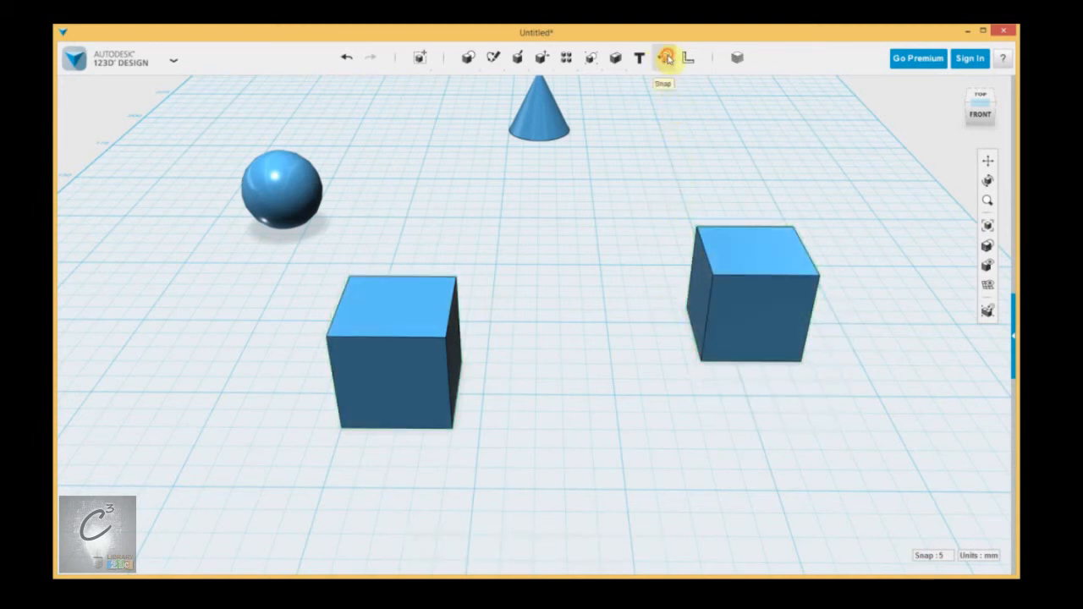
{"action": "left_click", "coordinate": [737, 252]}
{"action": "left_click", "coordinate": [346, 306]}
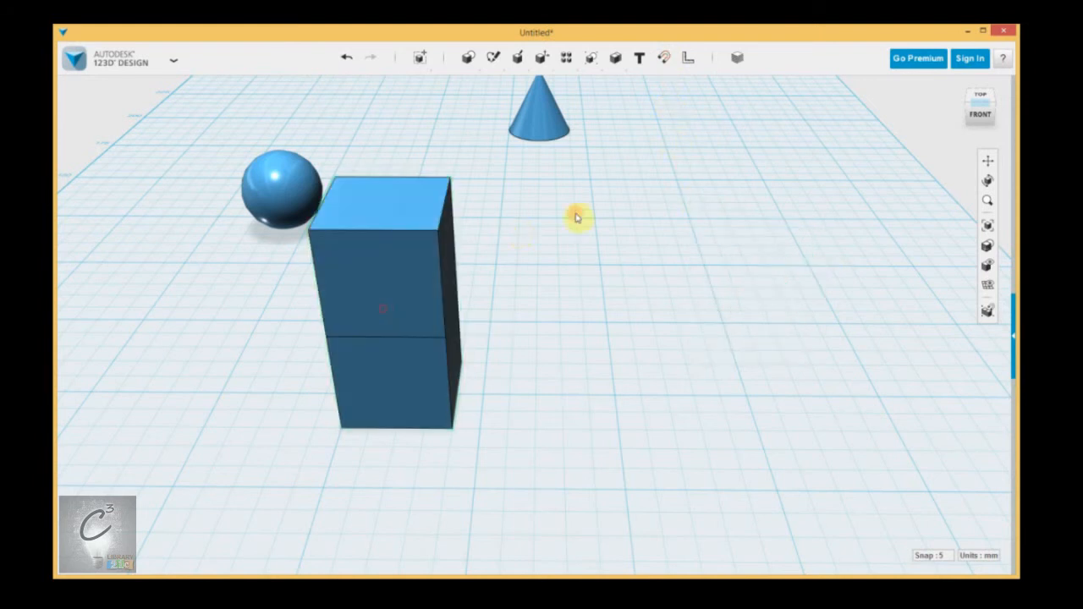
{"action": "key", "text": "ctrl+z"}
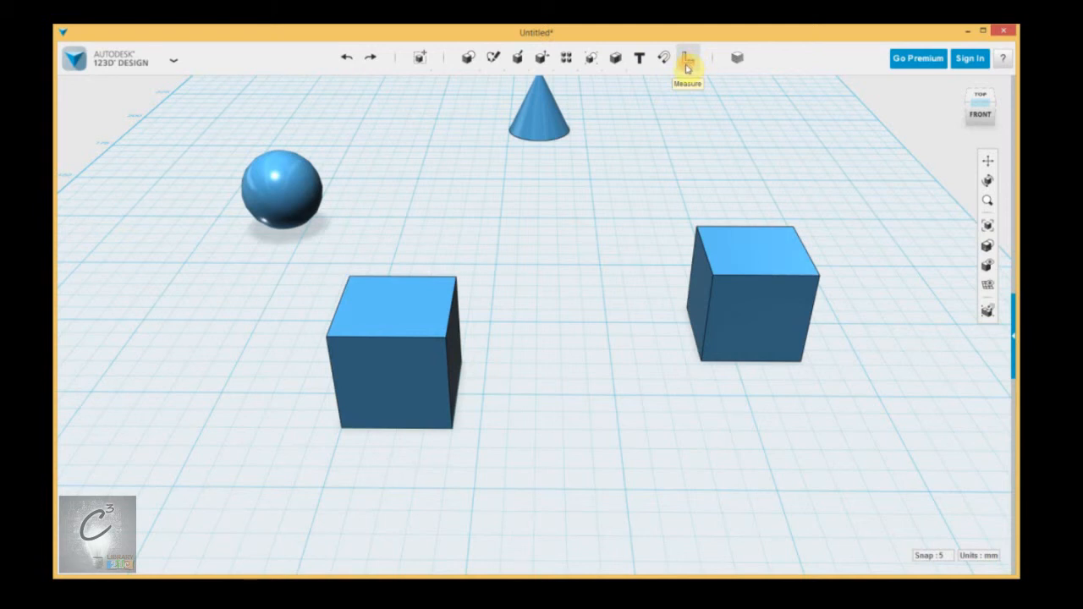
Step: Open the Materials dialog to examine the material presets and colour options, then close it
{"action": "left_click", "coordinate": [737, 61]}
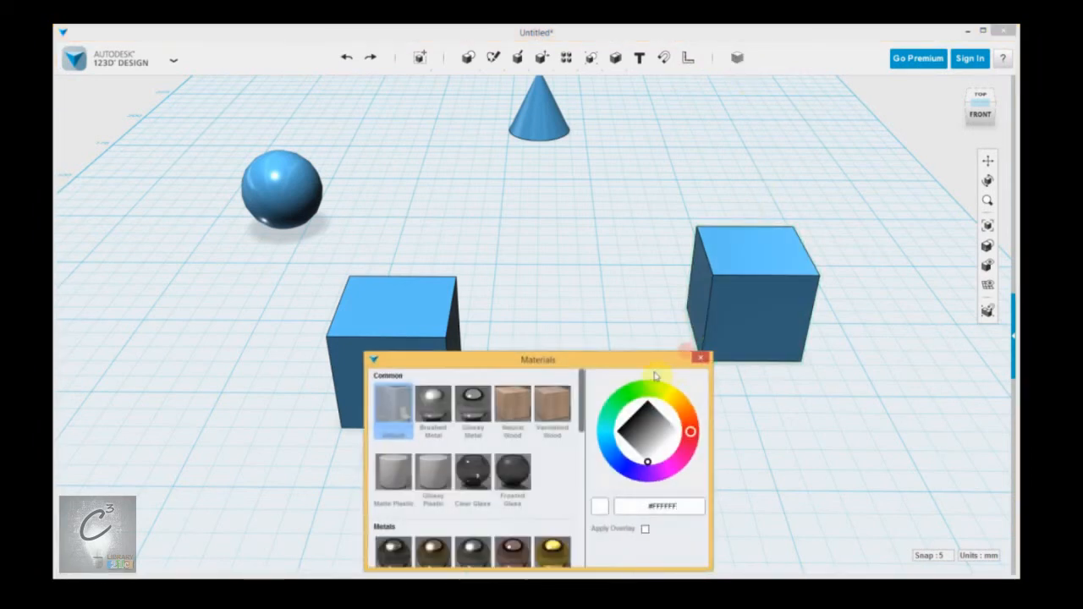
{"action": "left_click_drag", "start_coordinate": [583, 394], "coordinate": [692, 375]}
{"action": "left_click", "coordinate": [701, 361]}
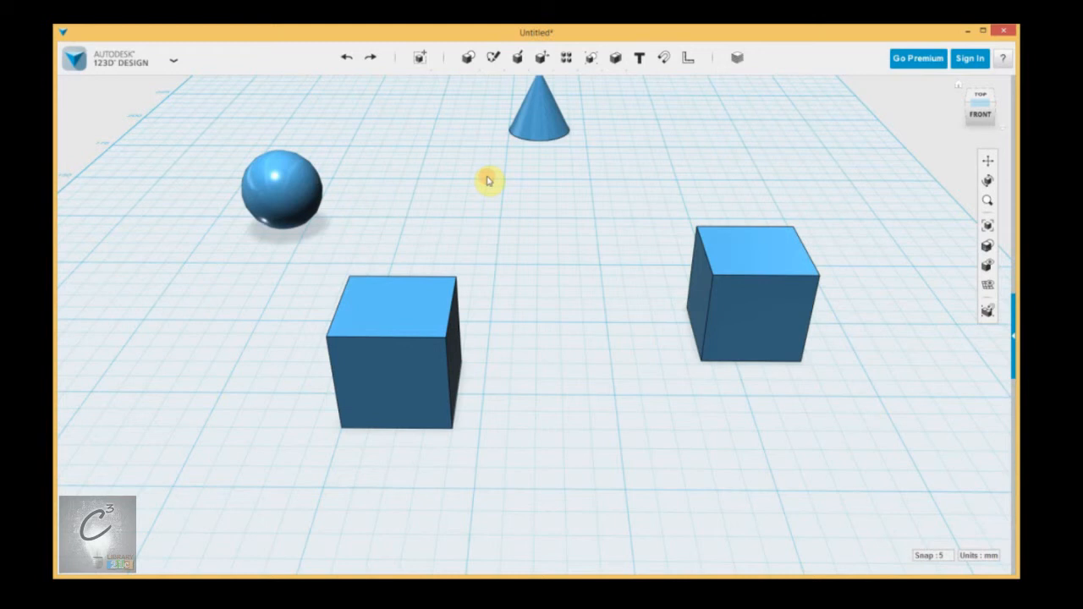
Step: Browse the application menu's file commands, including Insert and the Import SVG sketch or solid options
{"action": "left_click", "coordinate": [173, 60]}
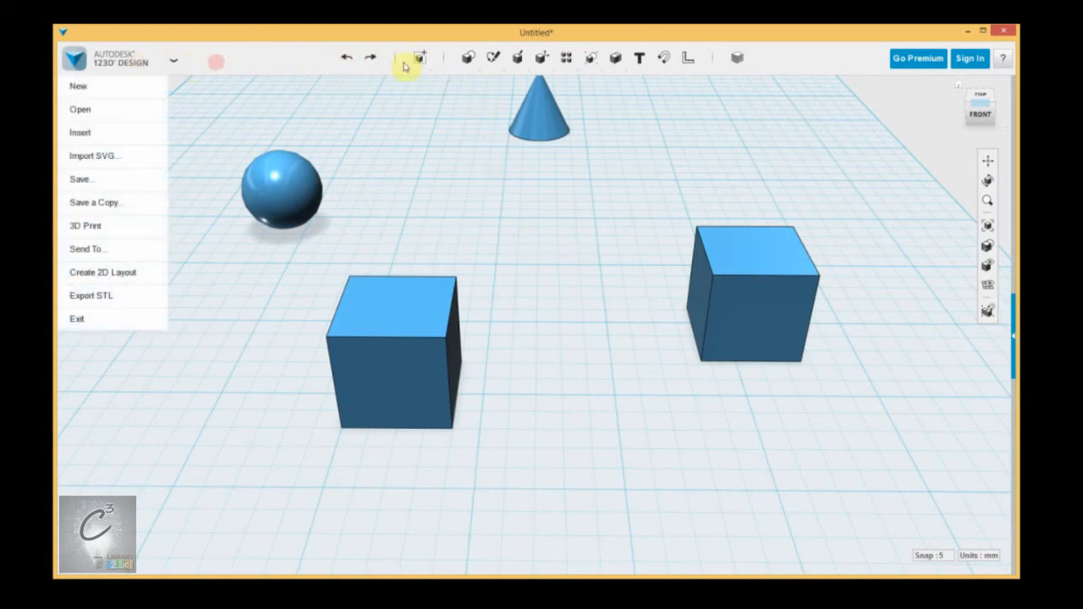
{"action": "mouse_move", "coordinate": [133, 59]}
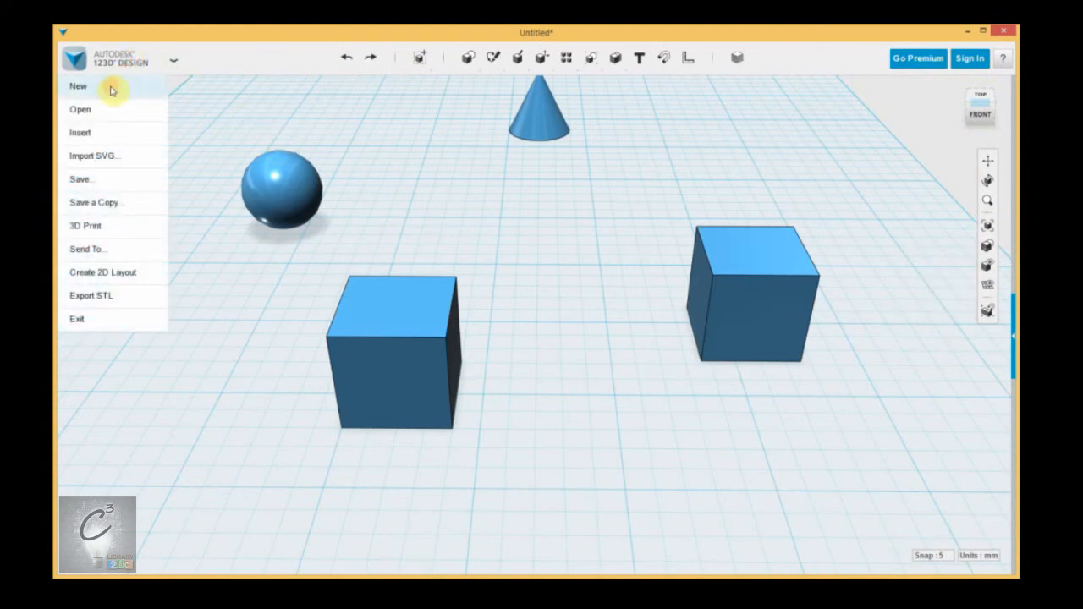
{"action": "left_click", "coordinate": [109, 134]}
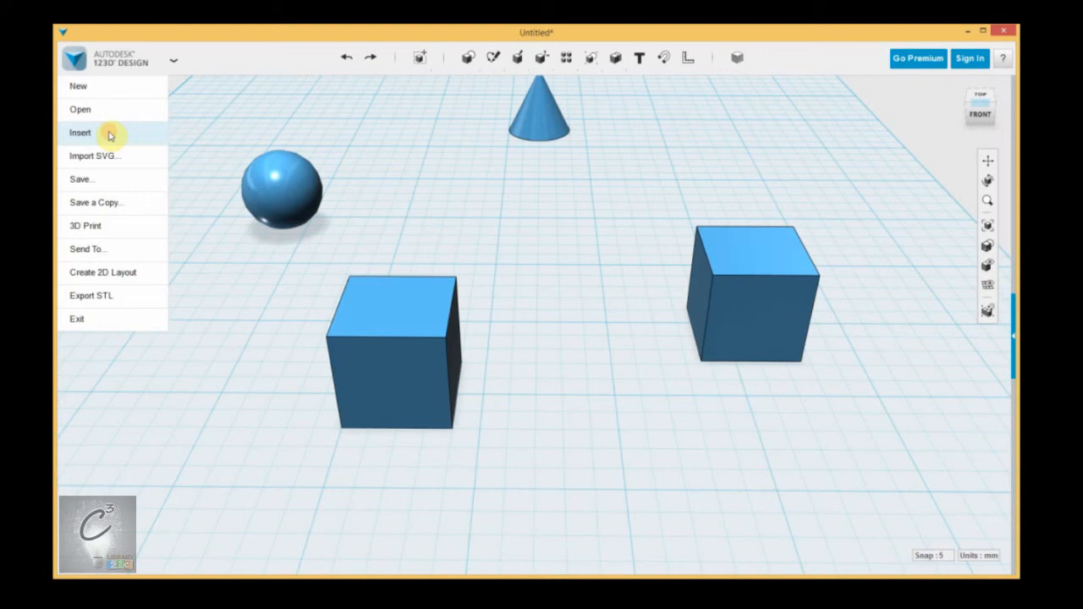
{"action": "mouse_move", "coordinate": [135, 159]}
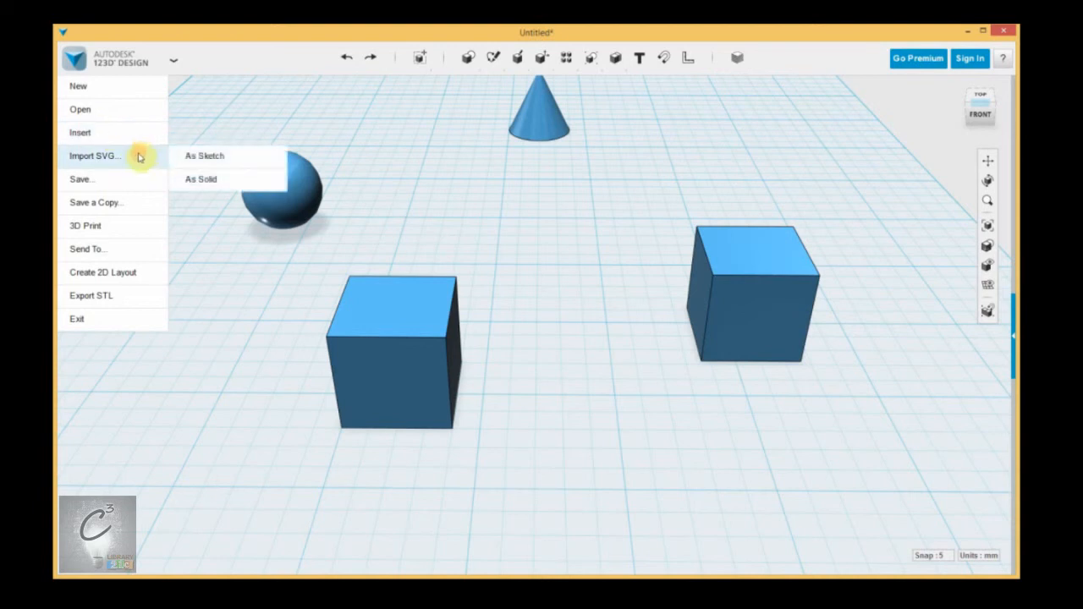
{"action": "mouse_move", "coordinate": [114, 184]}
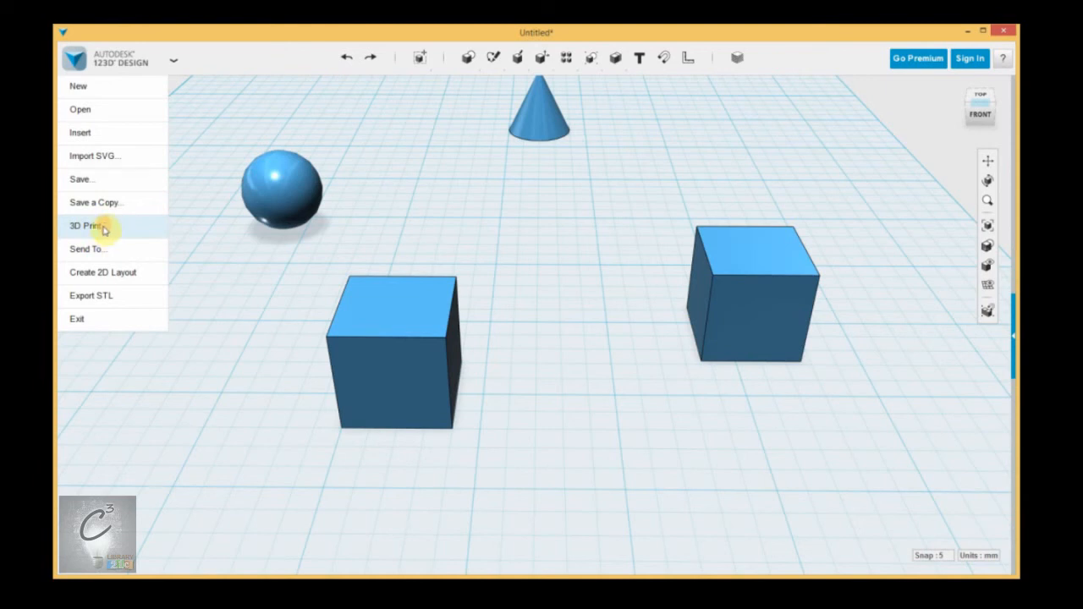
{"action": "left_click", "coordinate": [477, 243]}
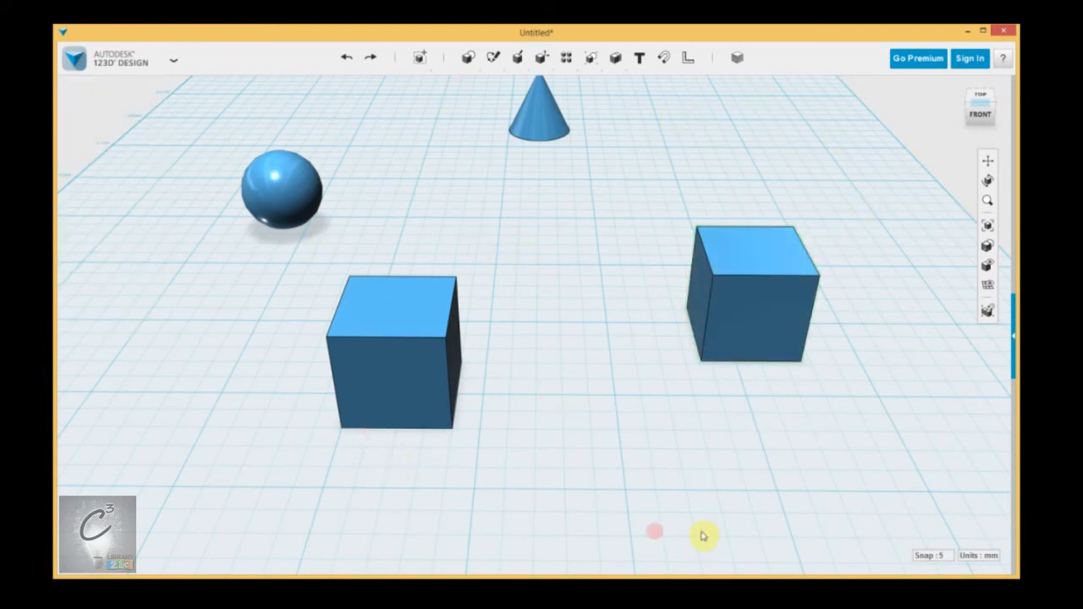
Step: Exit the program, choosing not to save changes to the document
{"action": "middle_click_drag", "start_coordinate": [547, 245], "coordinate": [537, 310]}
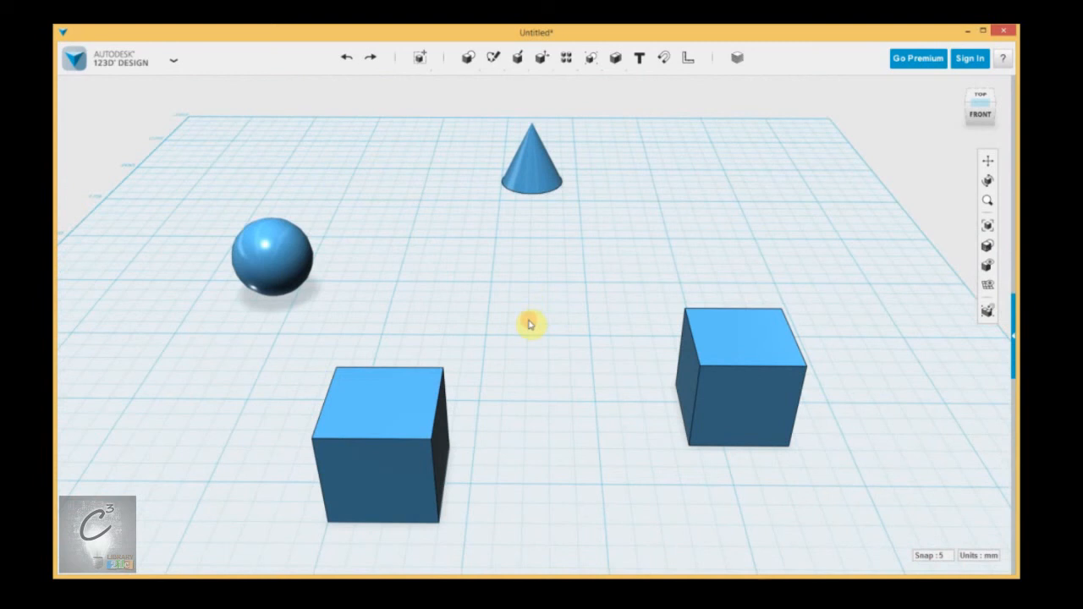
{"action": "left_click", "coordinate": [564, 117]}
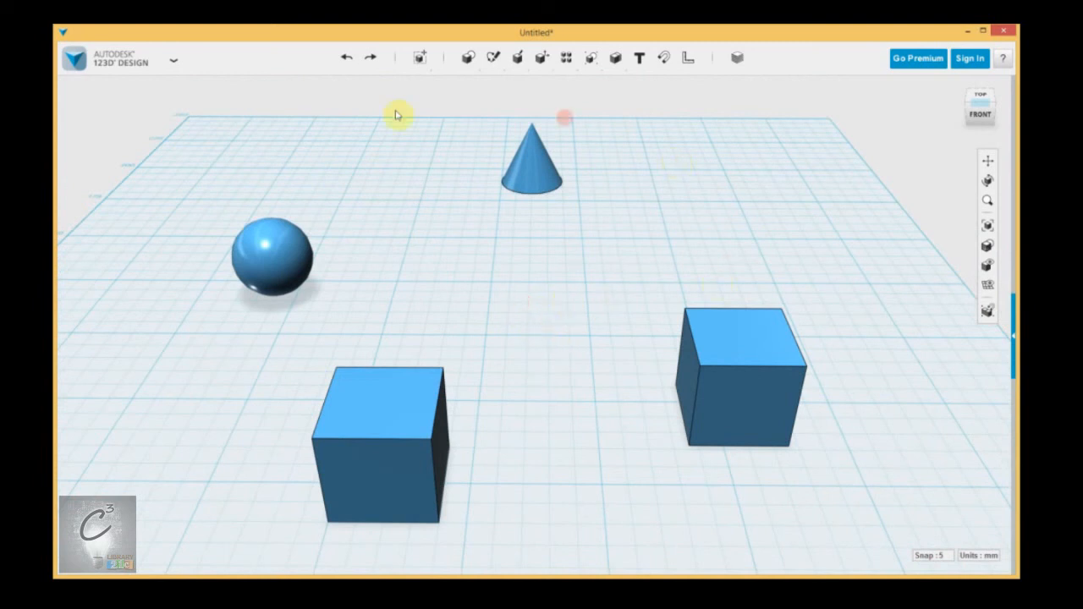
{"action": "left_click", "coordinate": [97, 56]}
{"action": "left_click", "coordinate": [89, 296]}
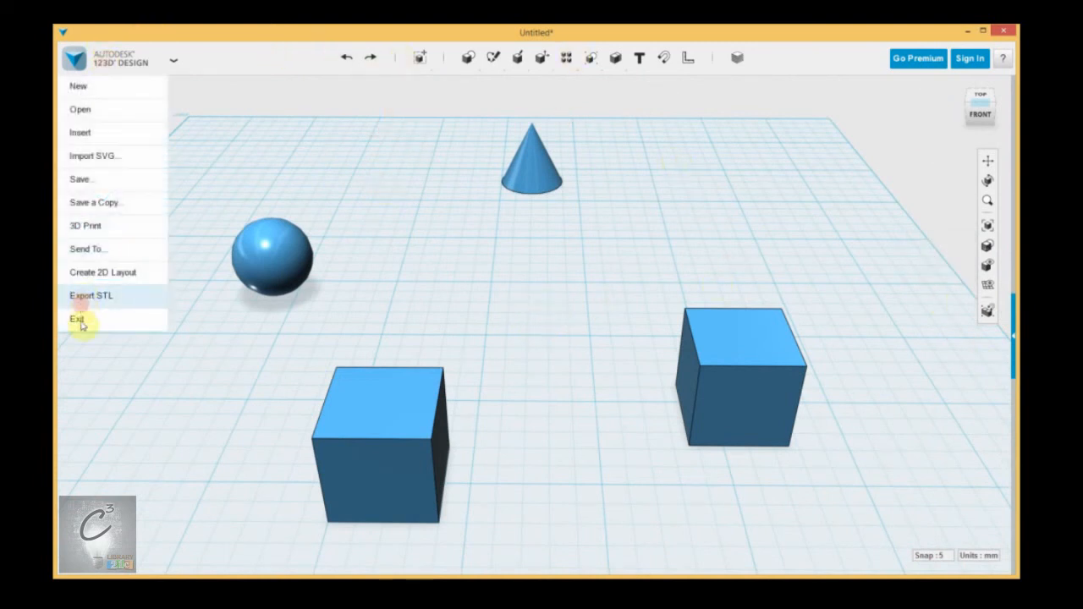
{"action": "left_click", "coordinate": [80, 322]}
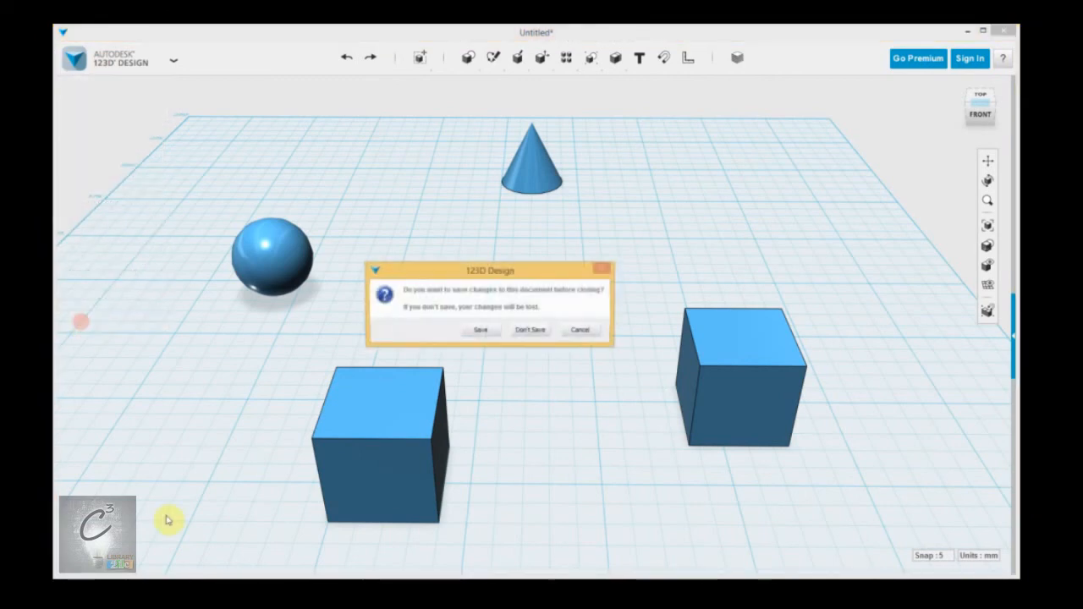
{"action": "left_click", "coordinate": [530, 330]}
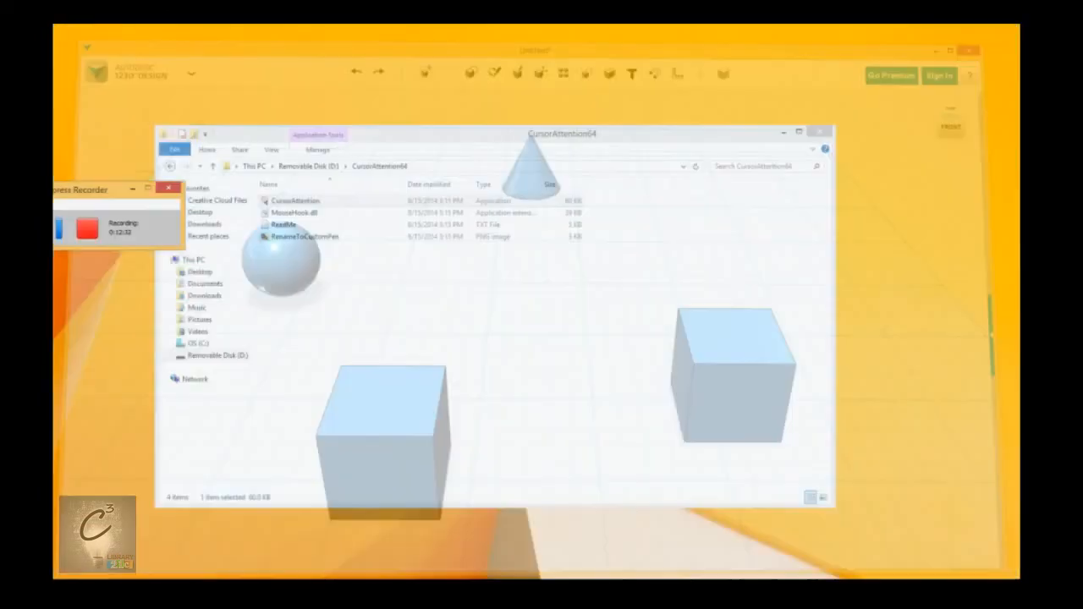